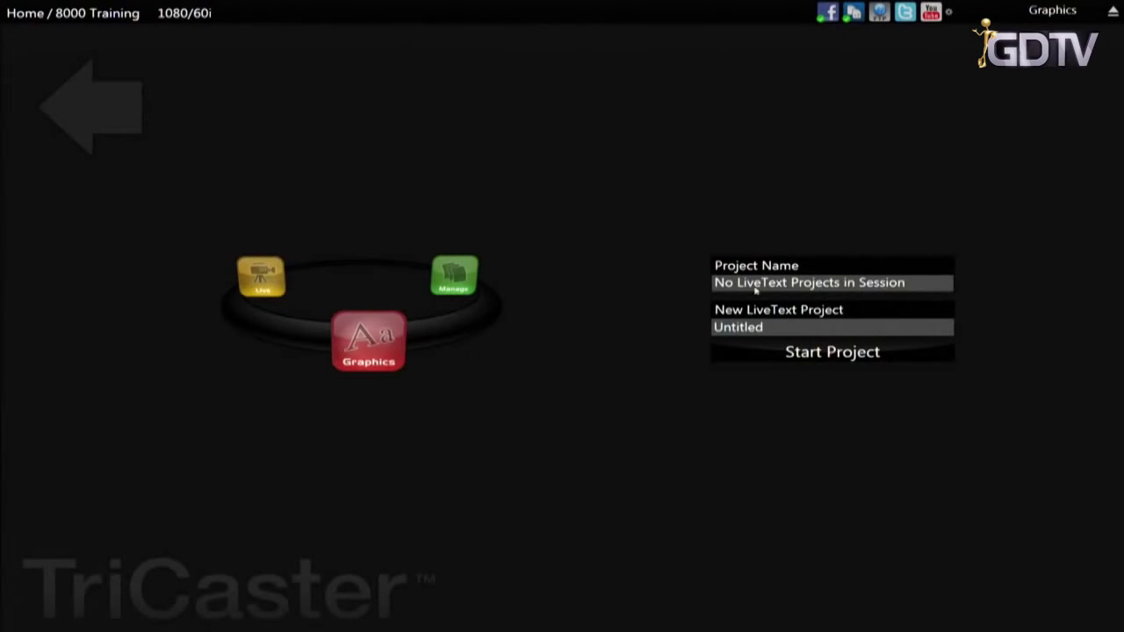
Step: Enter 'Training Titles' as the name of the new LiveText project
click(454, 278)
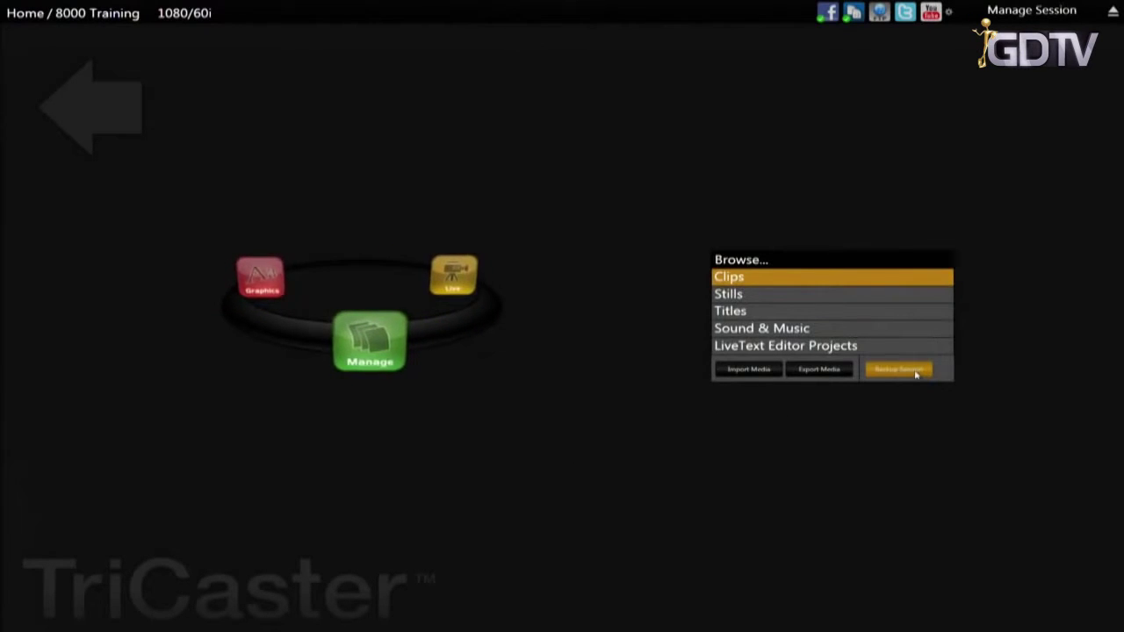
click(259, 282)
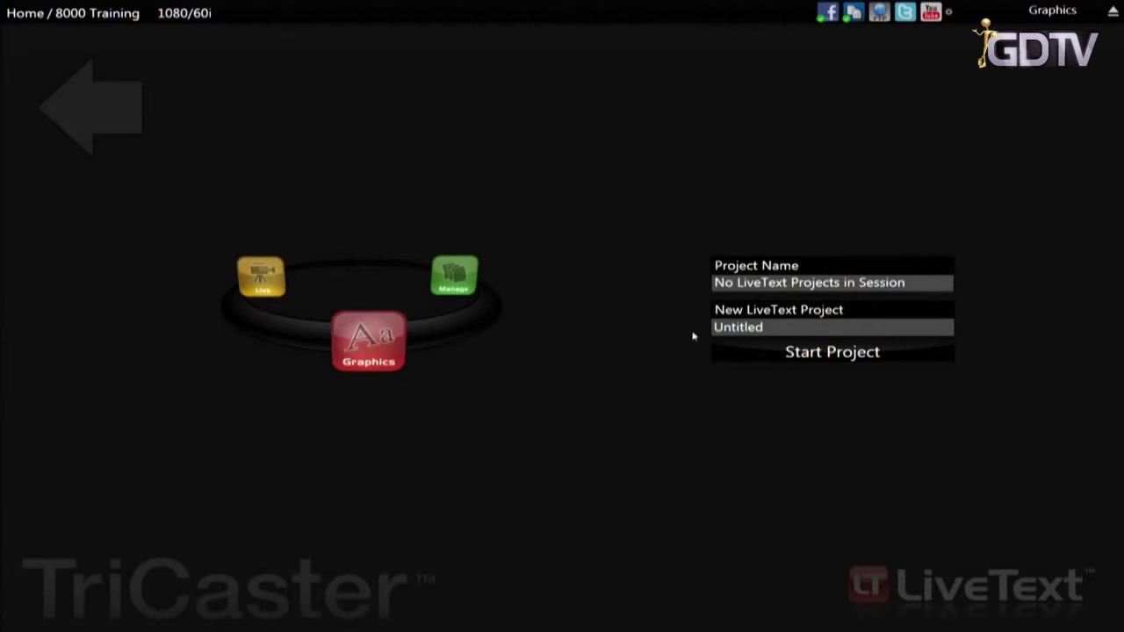
click(729, 327)
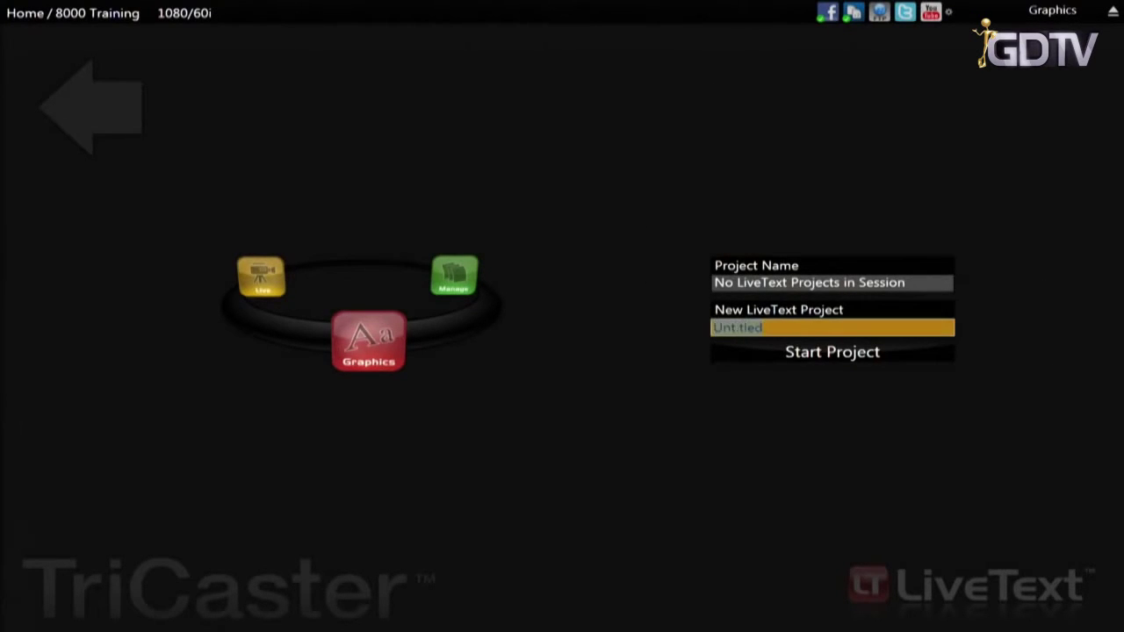
text(Training Titles)
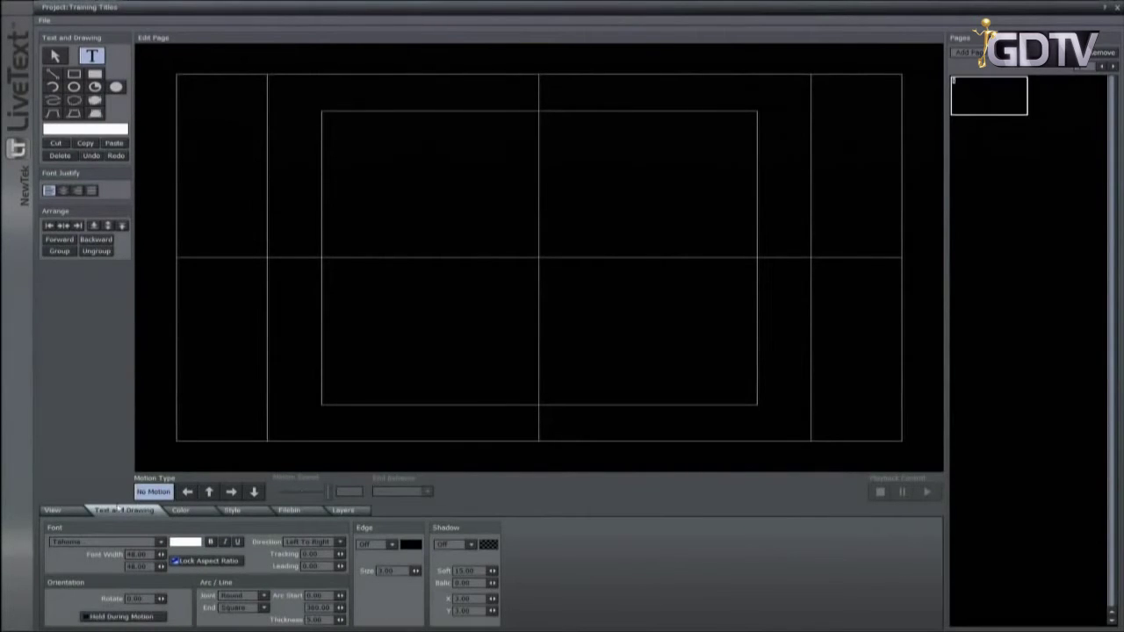
Step: Add a text line with the presenter's full name to the blank page
click(53, 509)
click(123, 509)
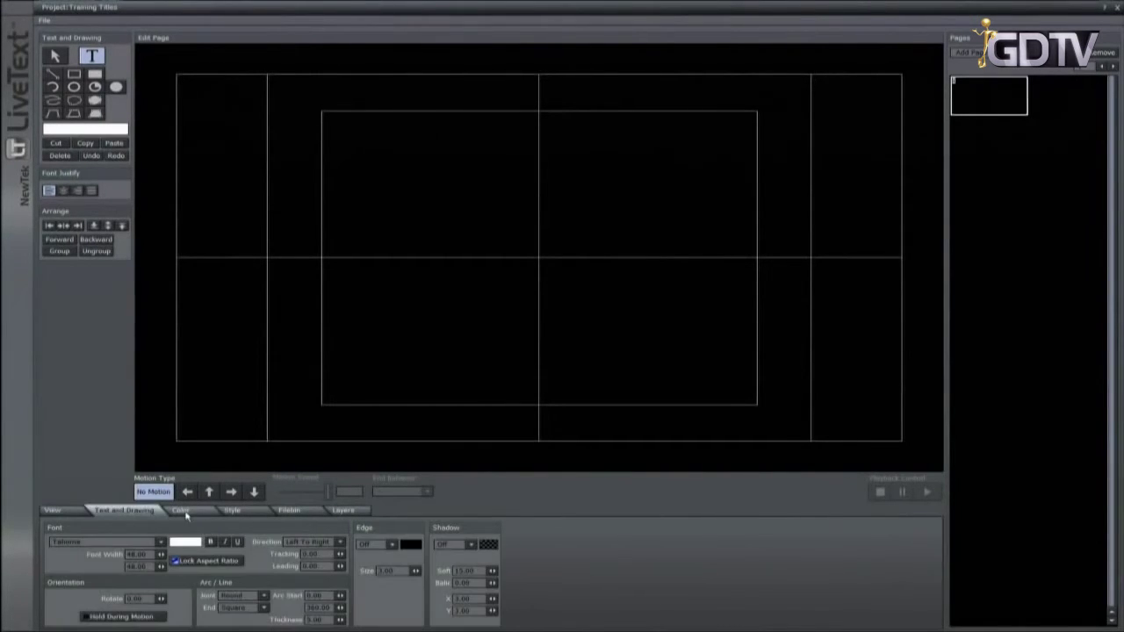
click(235, 511)
click(123, 510)
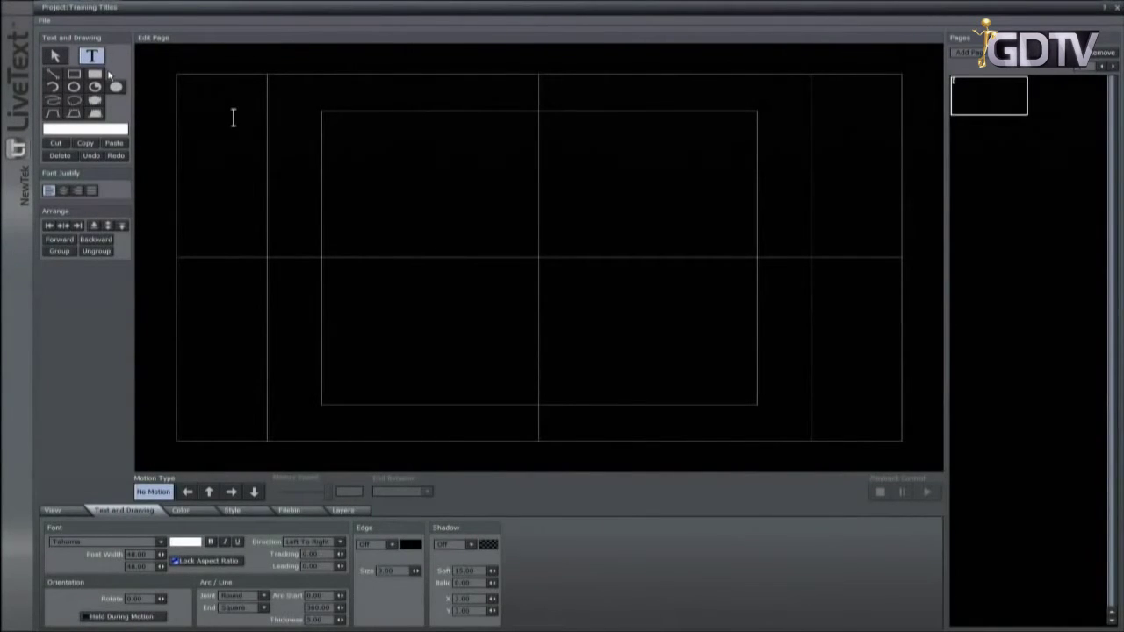
click(55, 55)
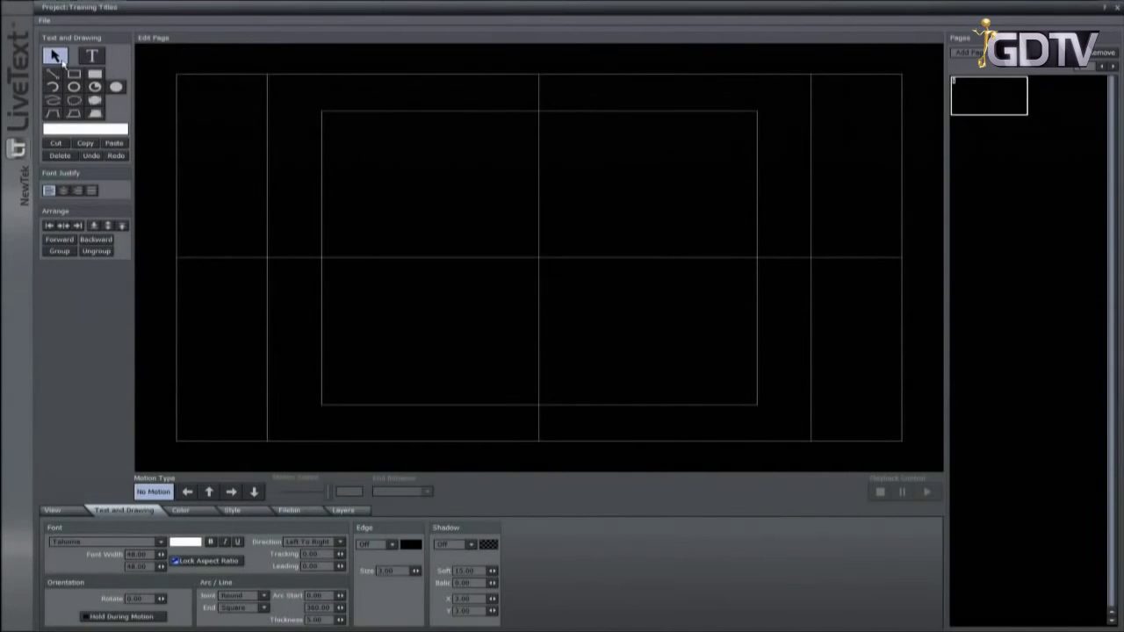
click(99, 63)
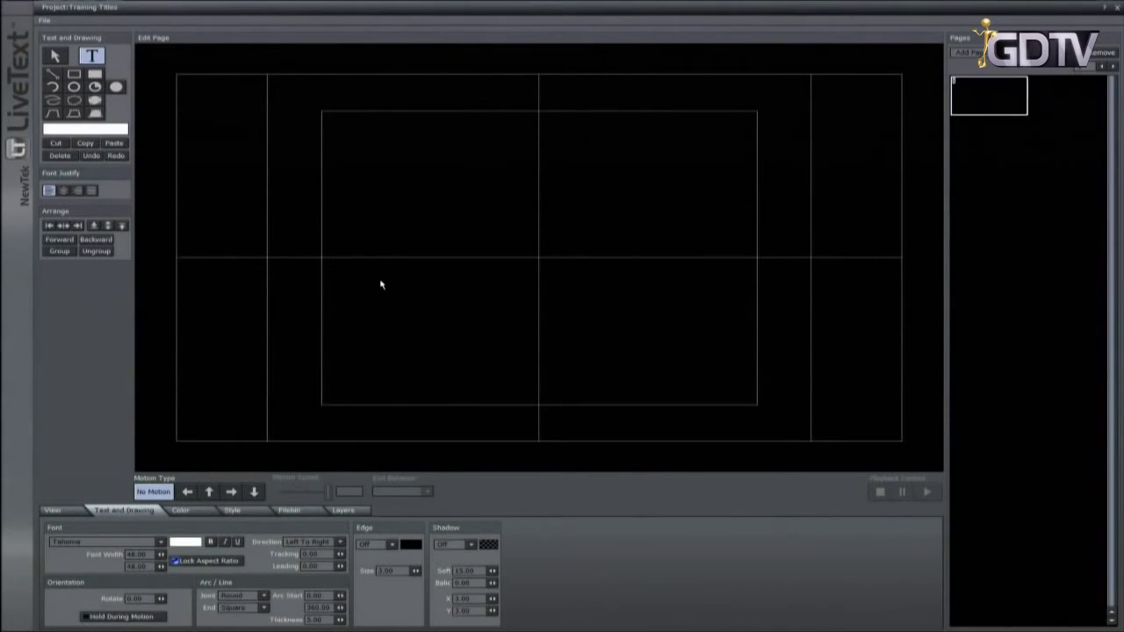
text(Don Ballance)
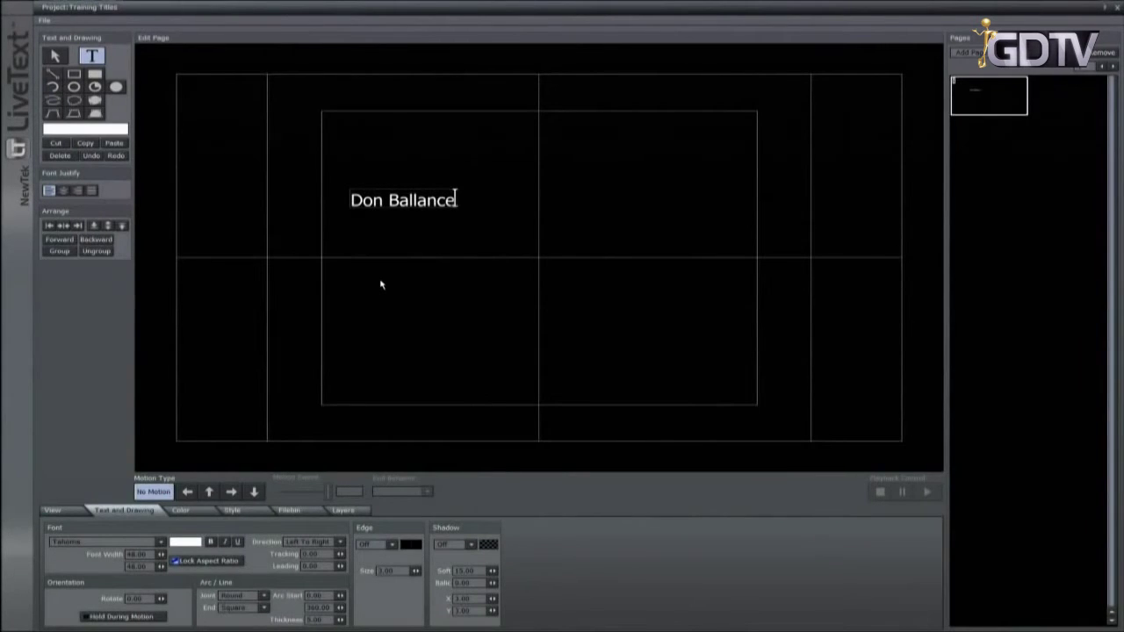
Step: Move the name text toward the lower left and scale it up proportionally to size 73.46
click(56, 56)
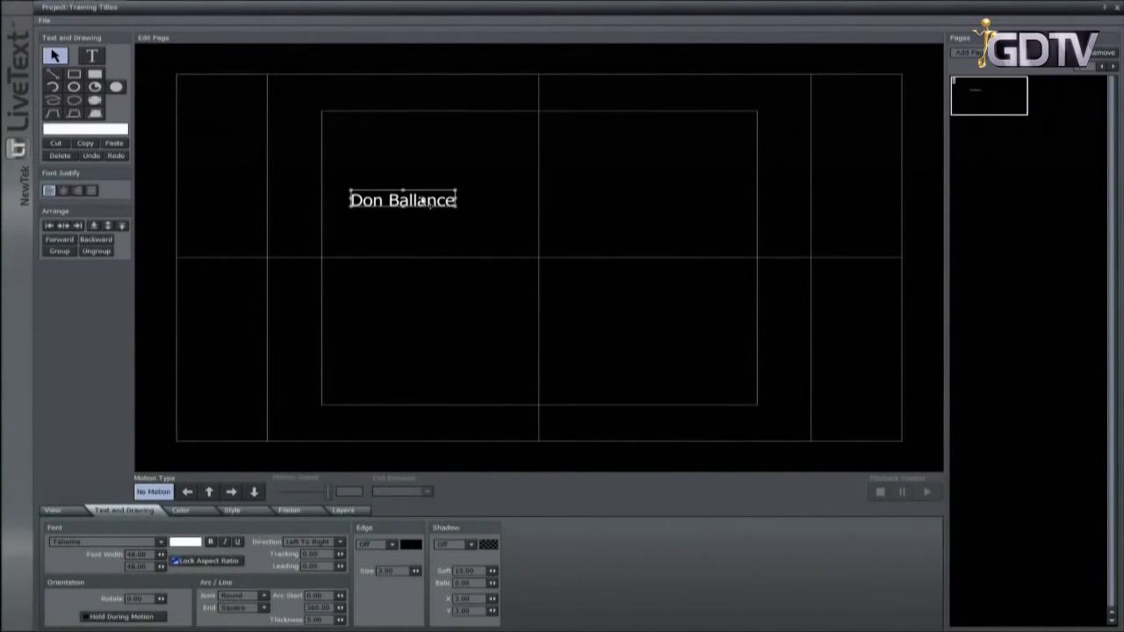
drag(422, 201, 394, 386)
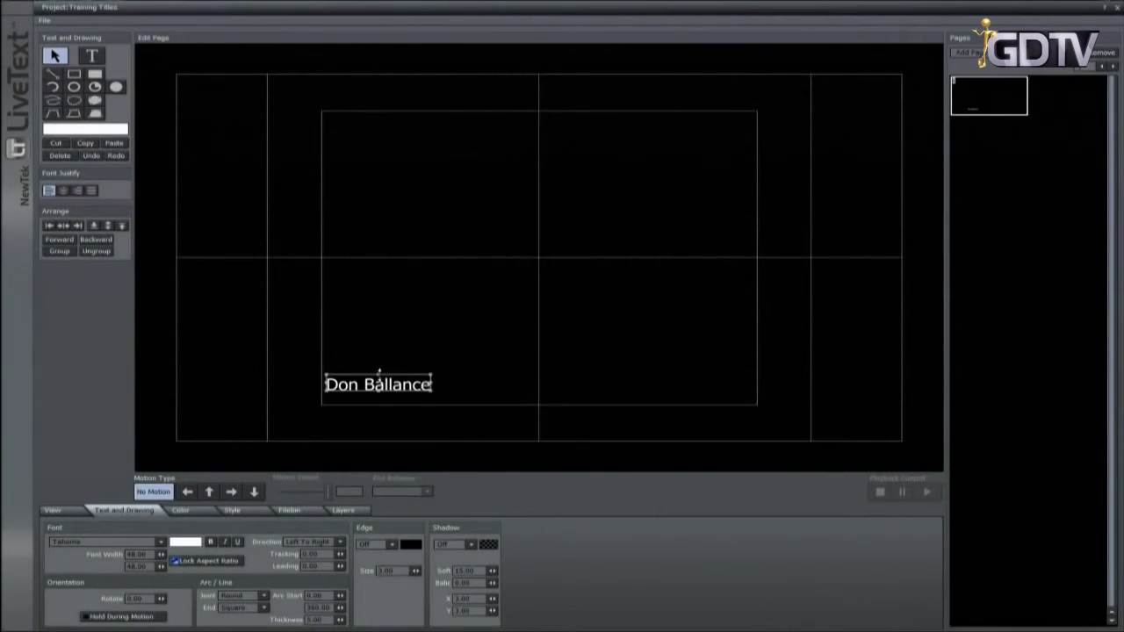
drag(379, 374, 380, 345)
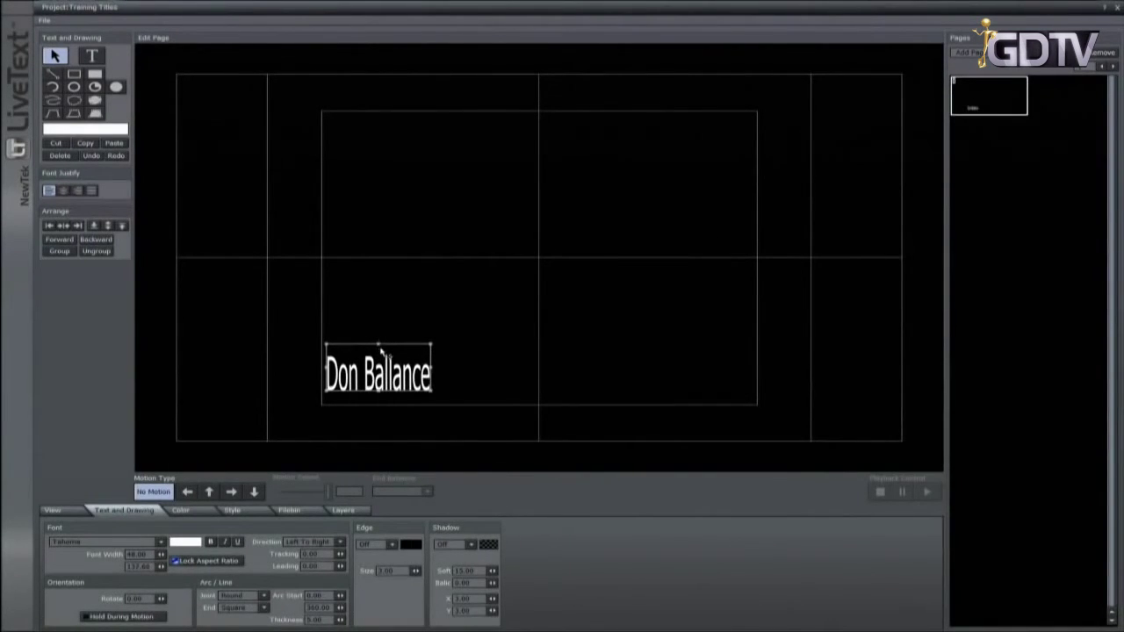
key(ctrl+z)
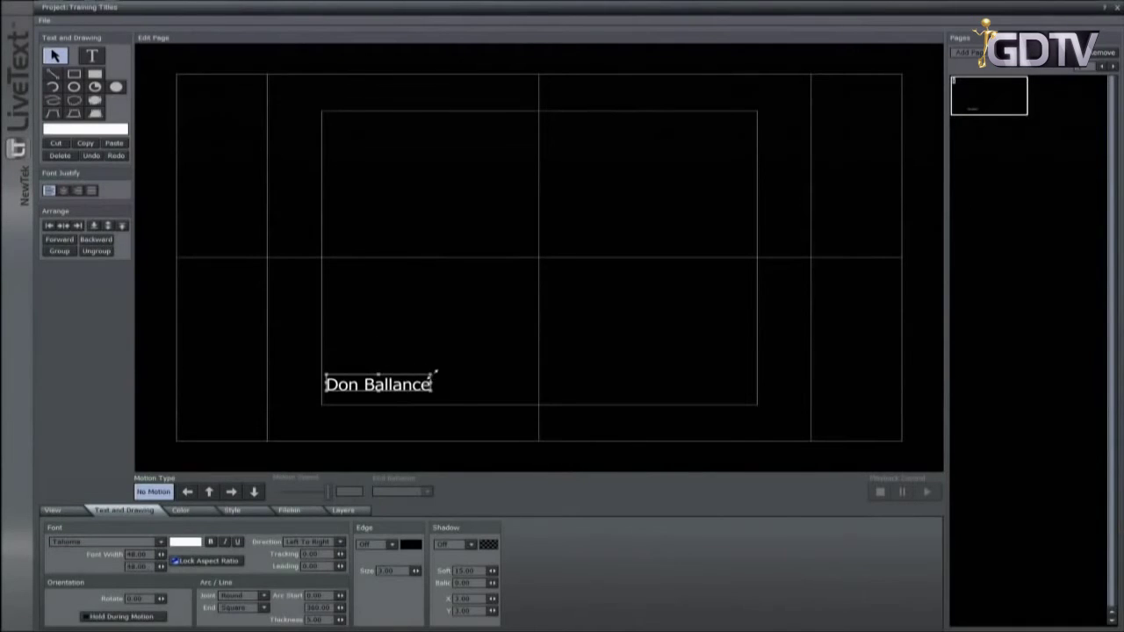
drag(436, 373, 492, 354)
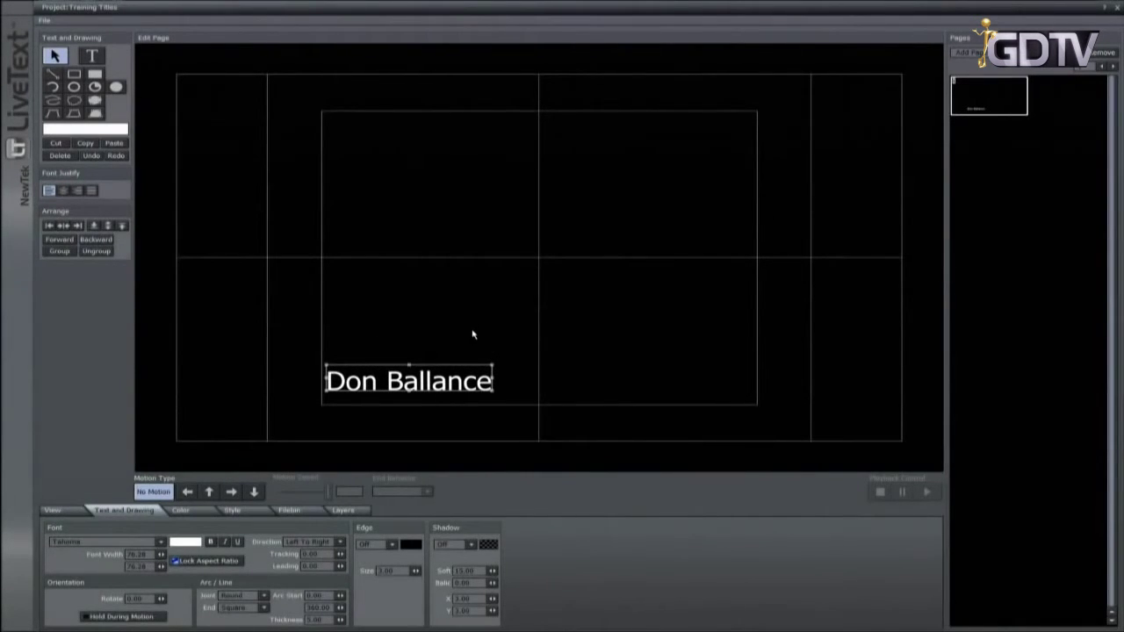
key(ctrl+z)
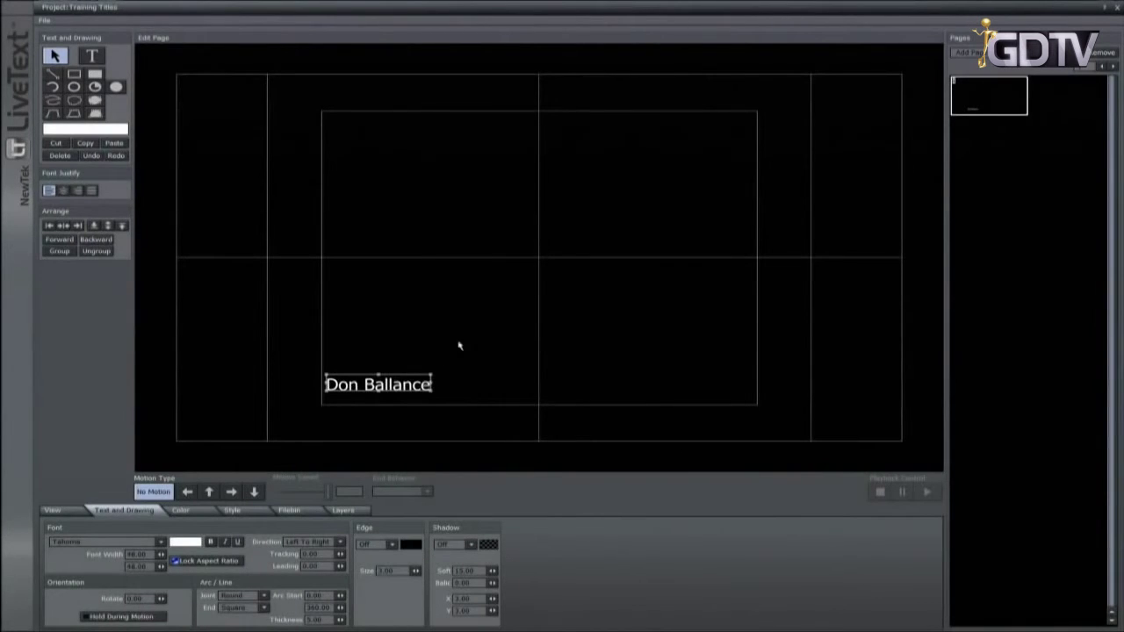
drag(434, 374, 488, 366)
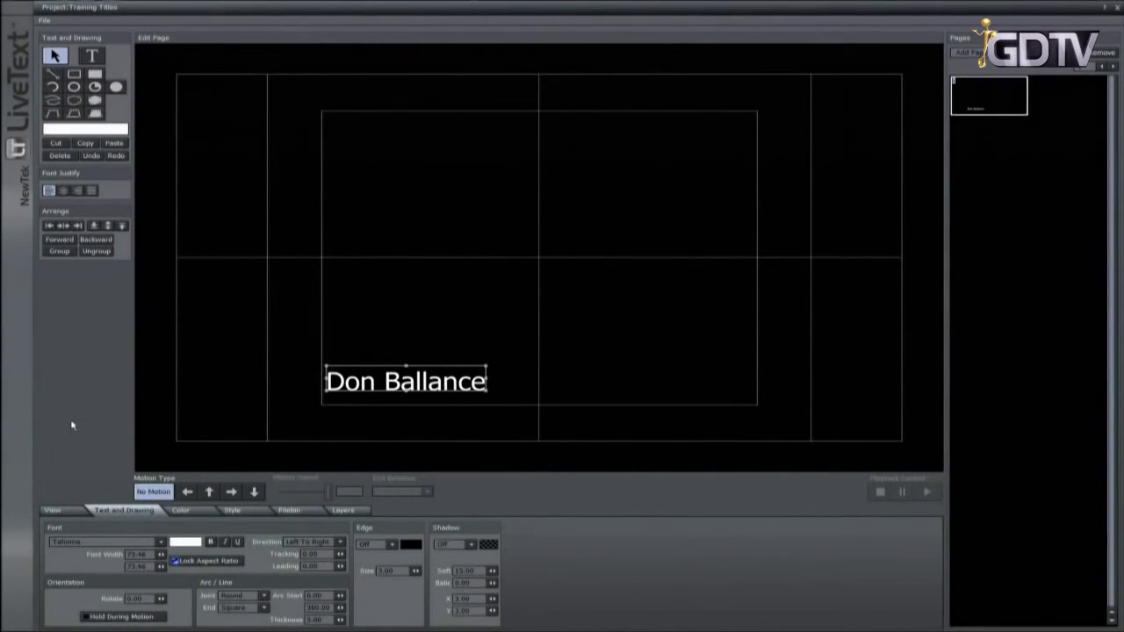
Step: Keep the name in Tahoma, white, regular weight, with Left To Right direction
click(161, 544)
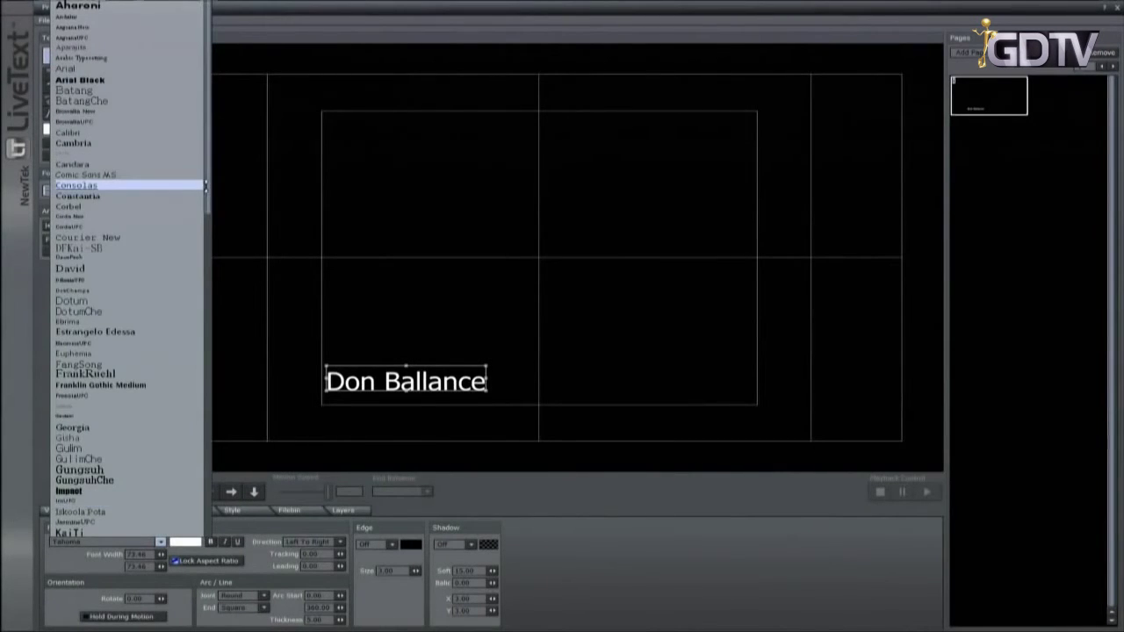
drag(208, 186, 216, 224)
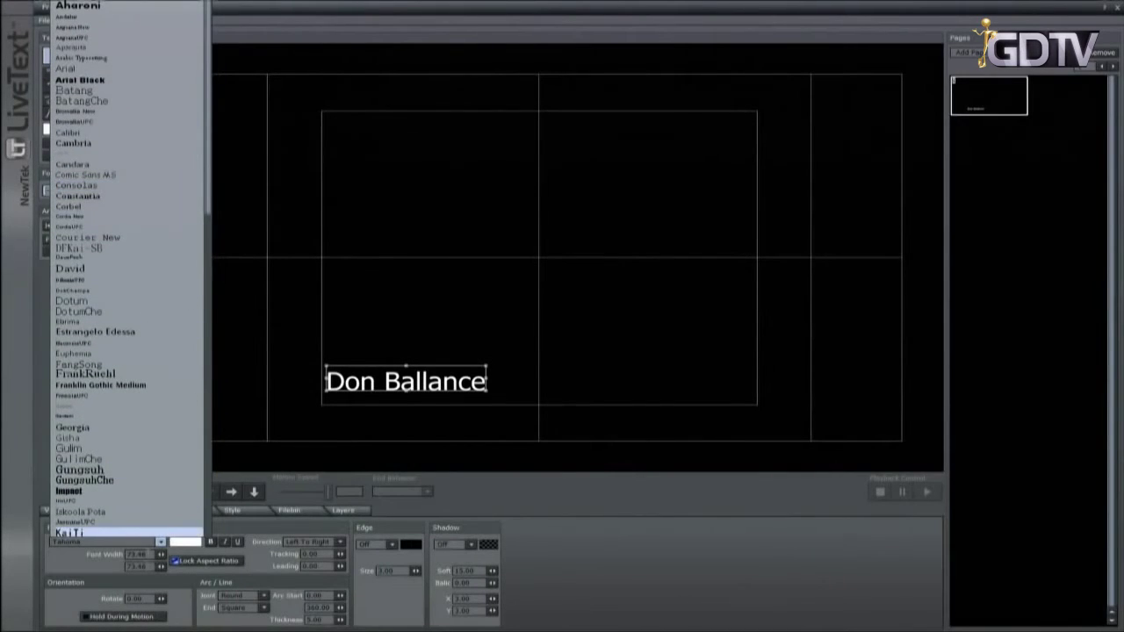
click(161, 542)
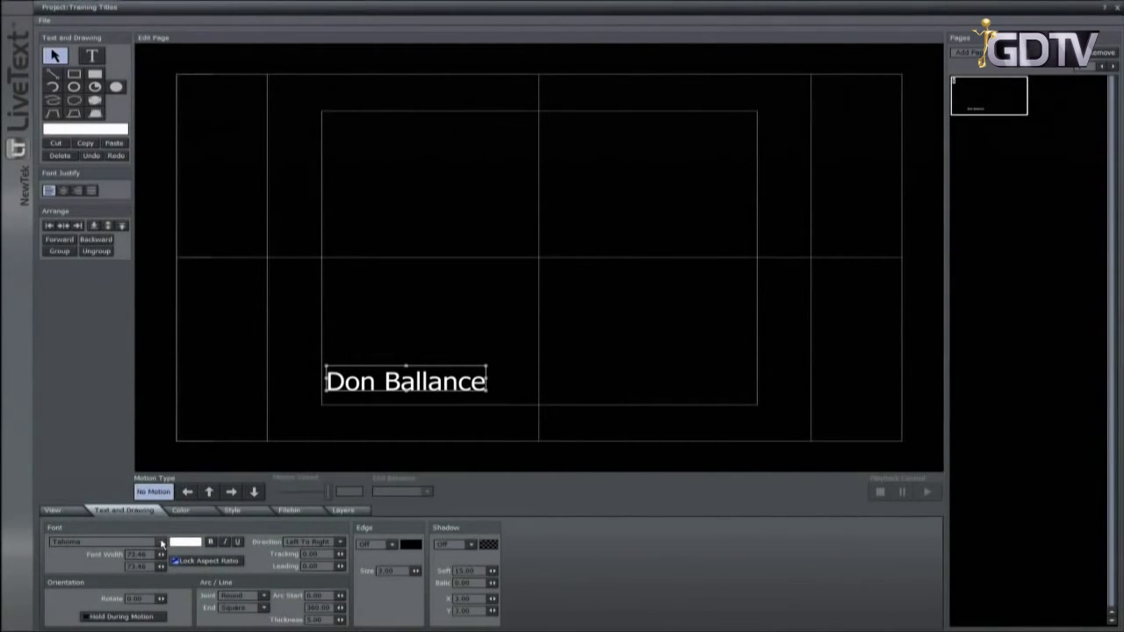
click(161, 542)
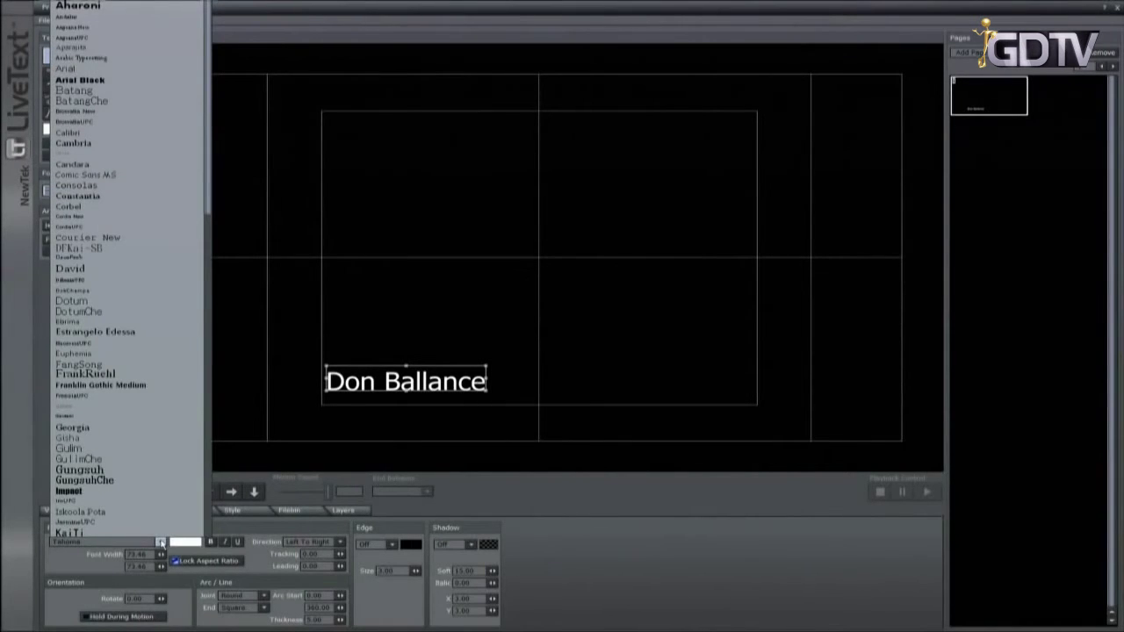
click(159, 542)
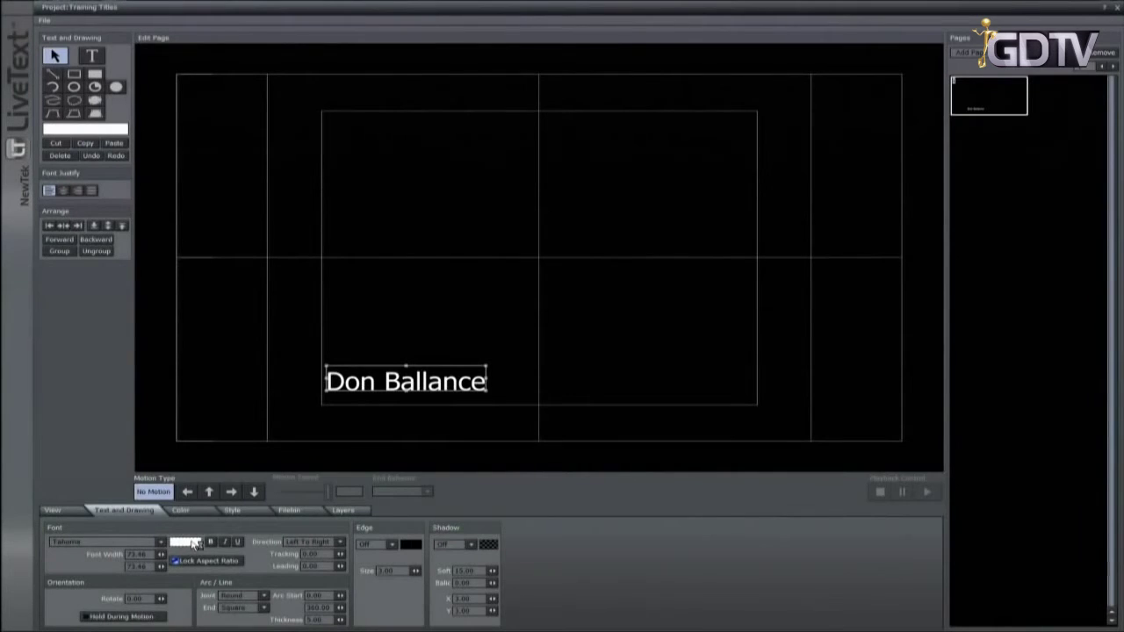
click(194, 543)
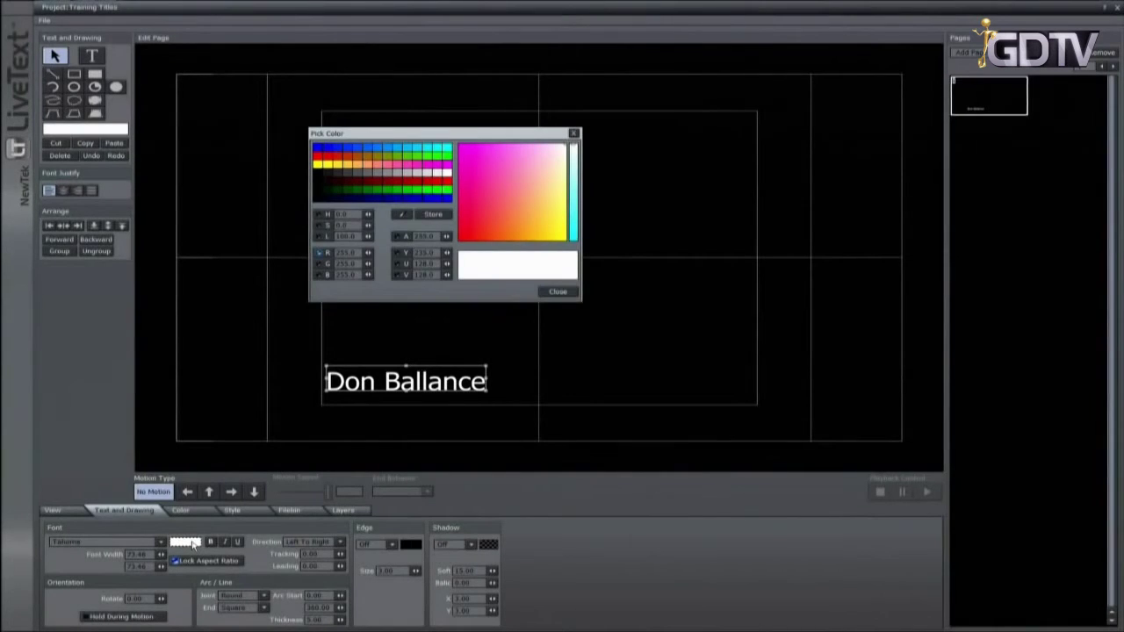
click(571, 291)
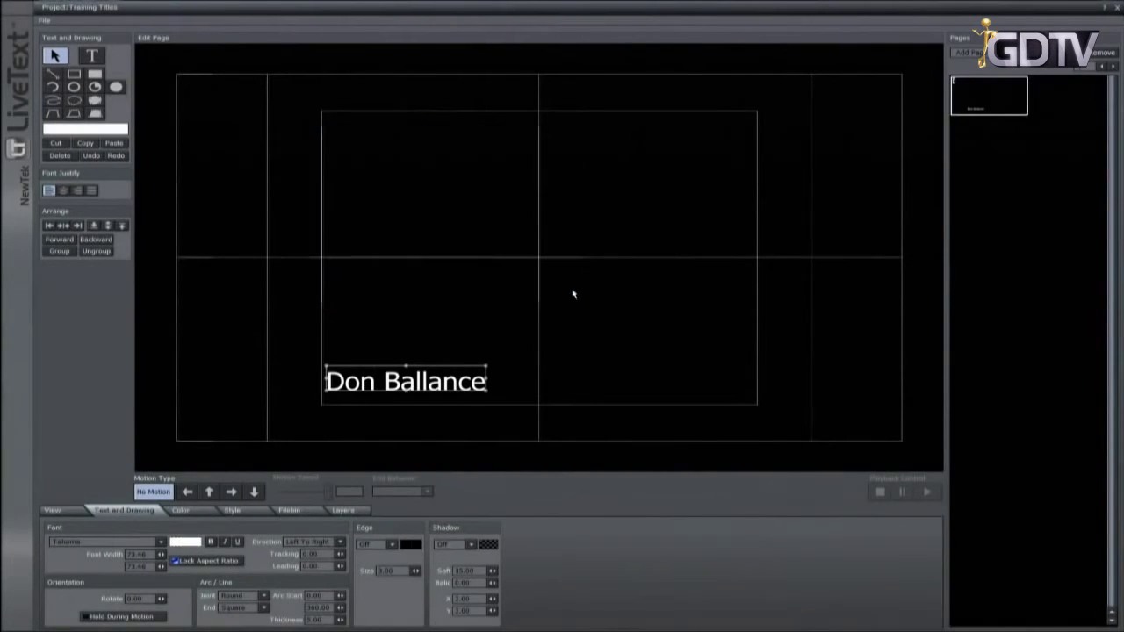
click(211, 542)
click(211, 542)
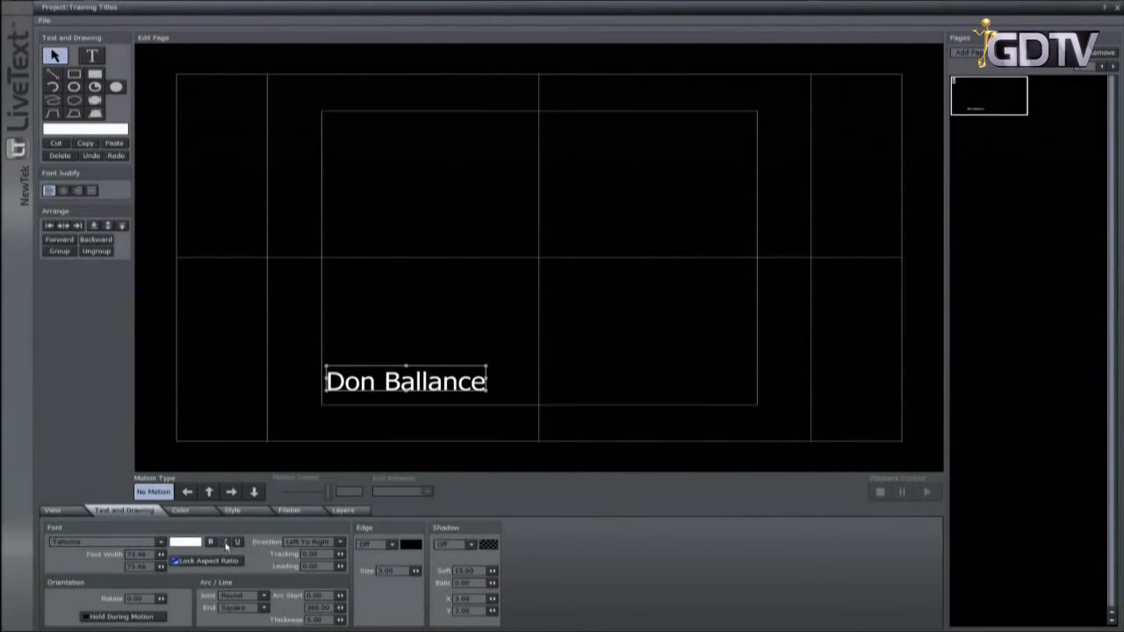
click(225, 542)
click(225, 542)
click(339, 543)
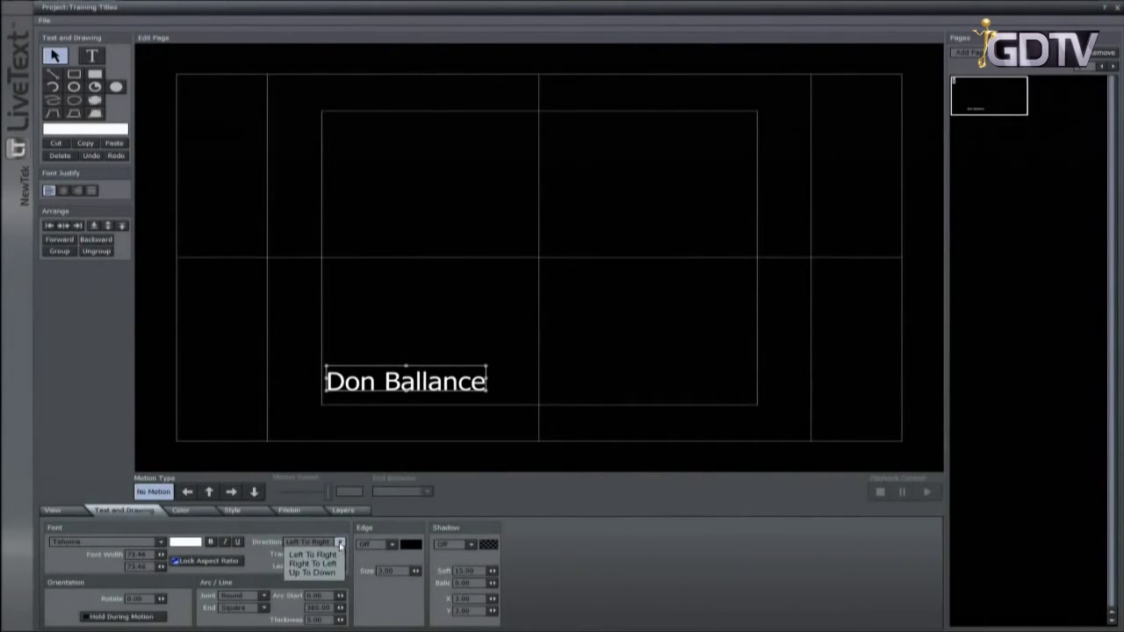
click(340, 543)
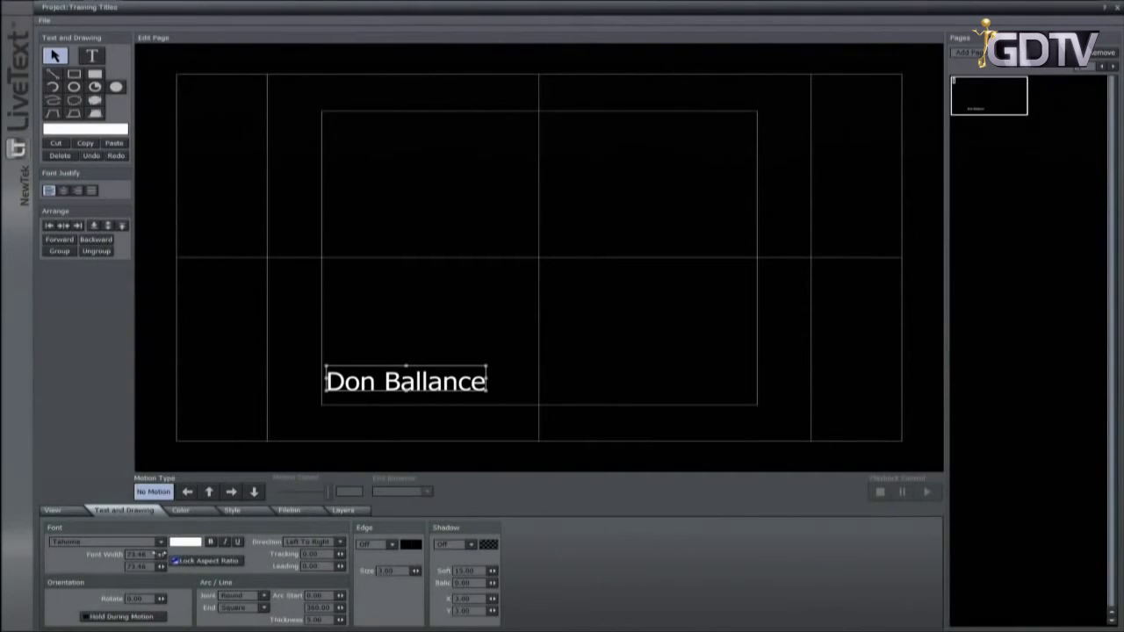
Step: Widen the name text slightly and nudge its rotation, leaving Hold During Motion off
drag(161, 554, 155, 554)
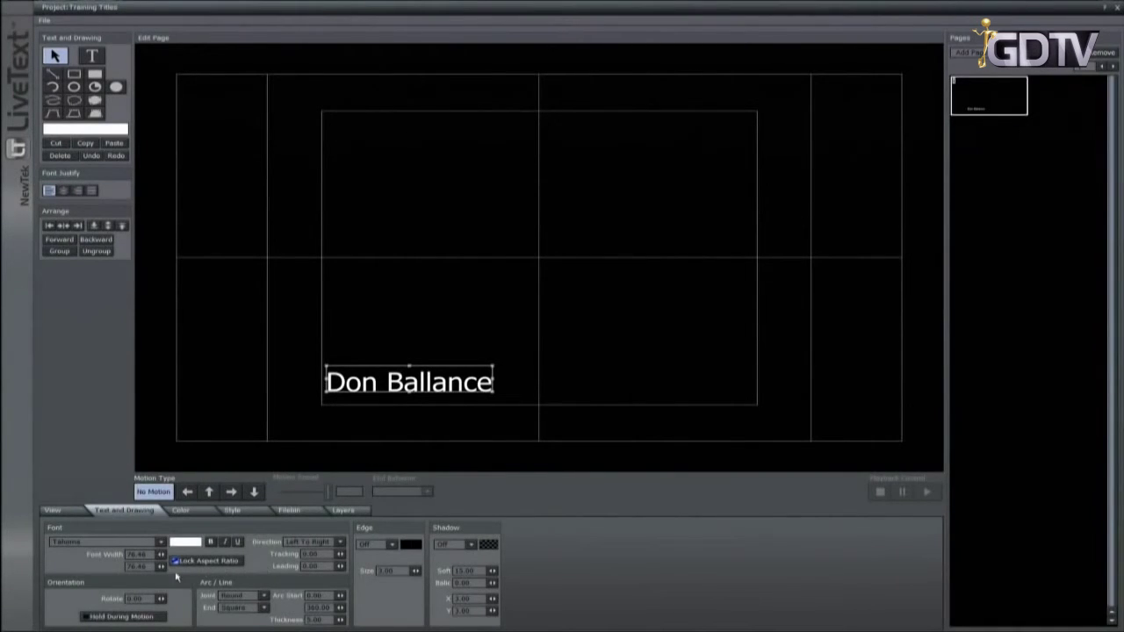
mouse_move(161, 598)
mouse_down()
mouse_move(160, 586)
mouse_move(161, 601)
mouse_up()
click(152, 618)
click(156, 618)
click(54, 76)
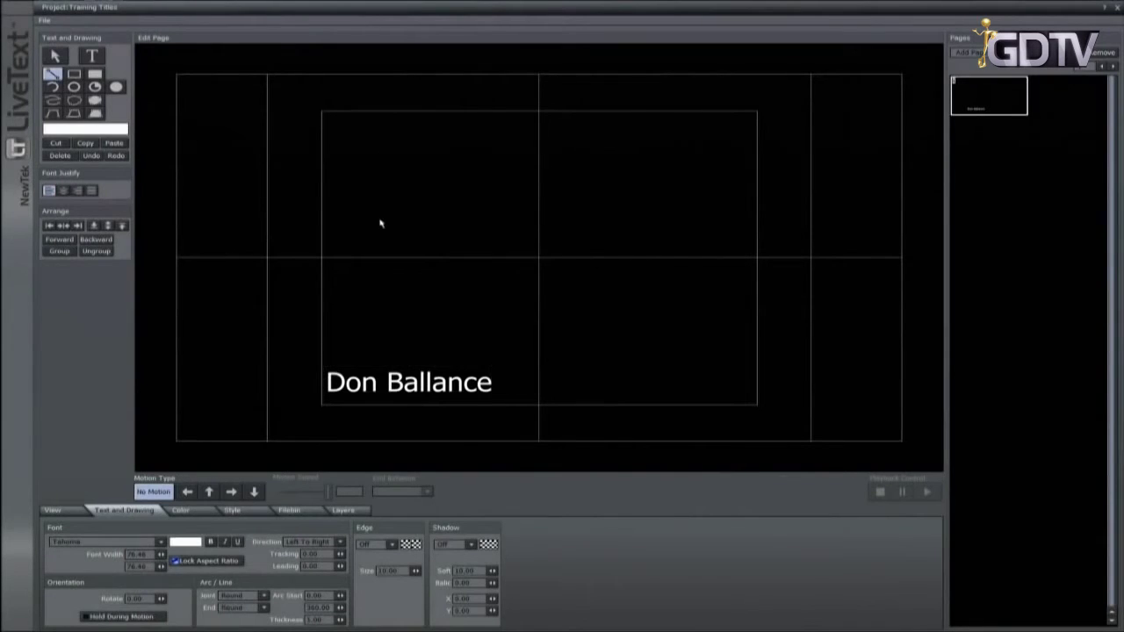
Step: Draw a horizontal line across the upper middle of the page and set its thickness to 22.00
drag(343, 230, 750, 235)
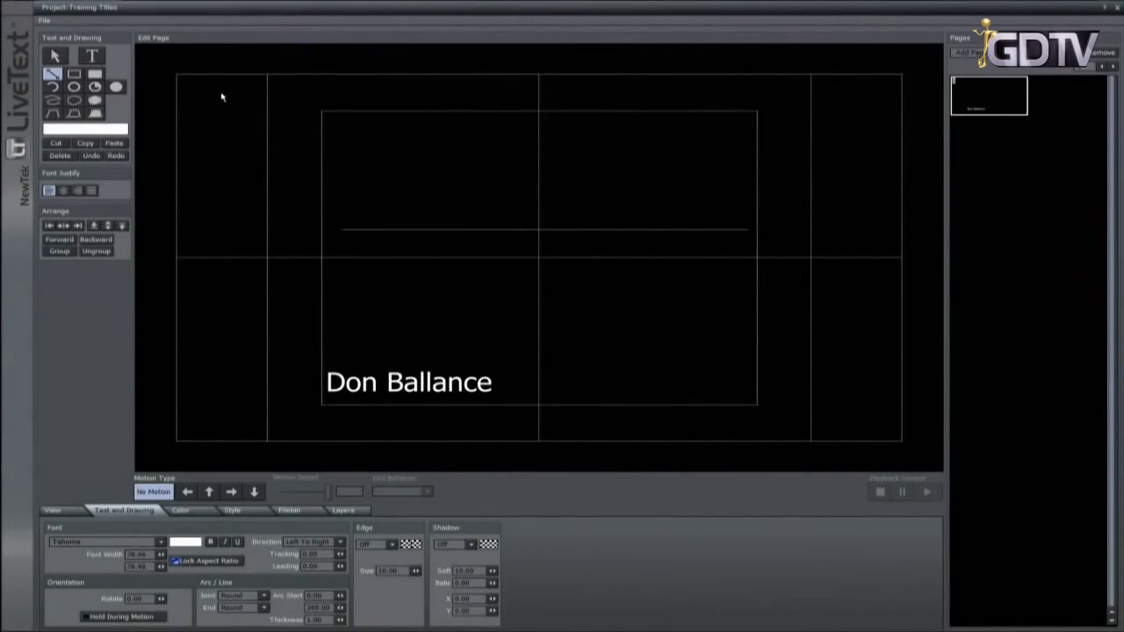
click(56, 57)
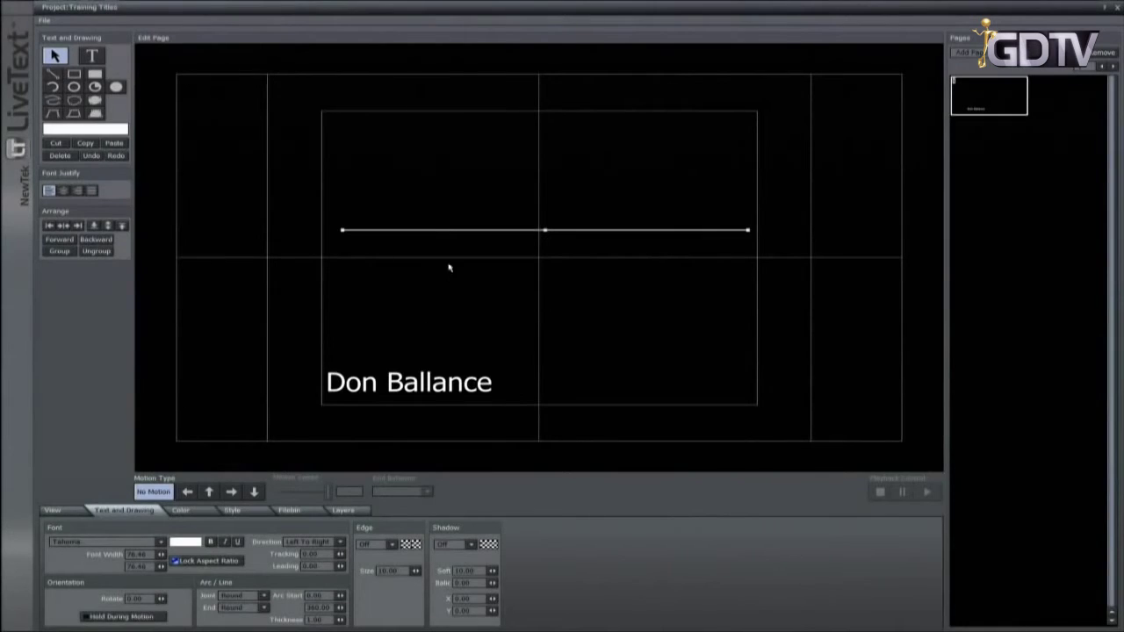
drag(264, 162, 789, 295)
click(550, 287)
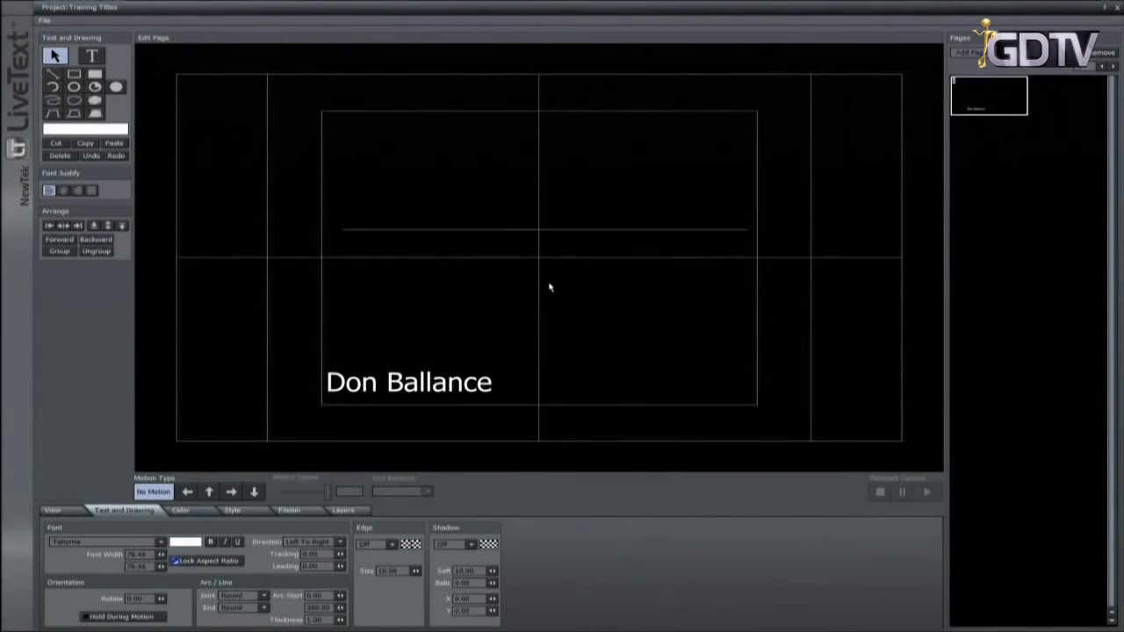
drag(226, 114, 796, 285)
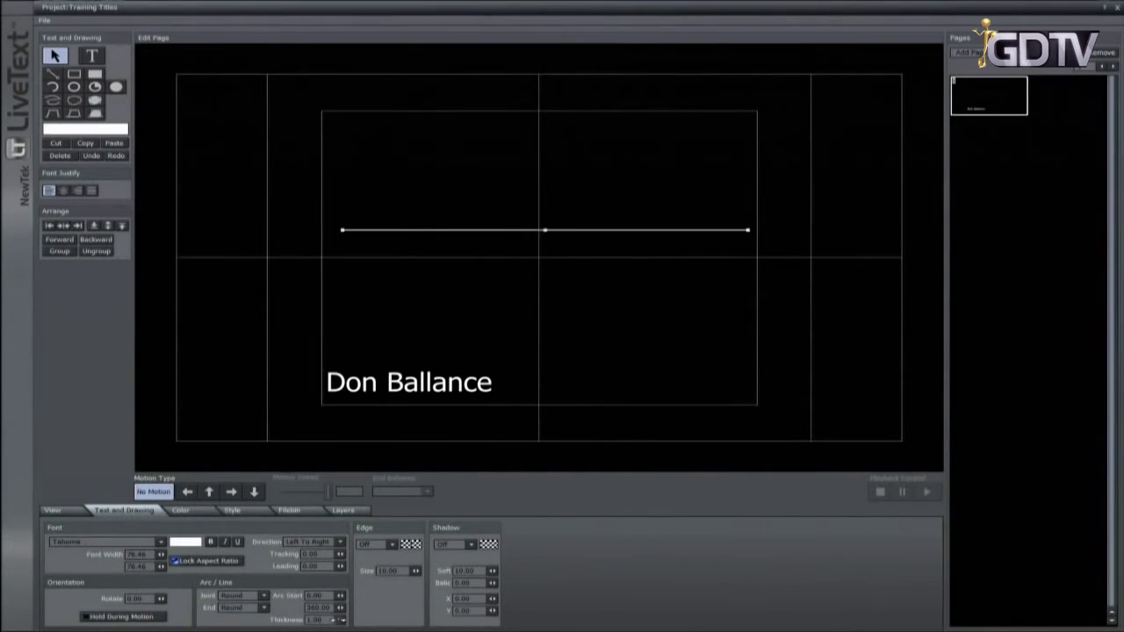
drag(342, 620, 342, 620)
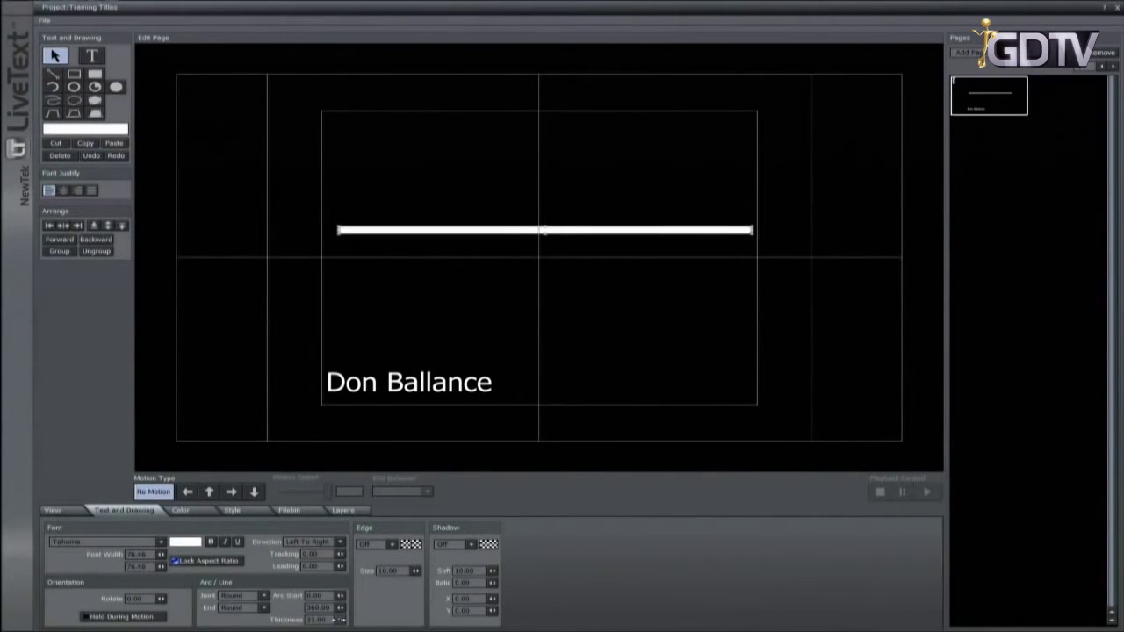
click(263, 608)
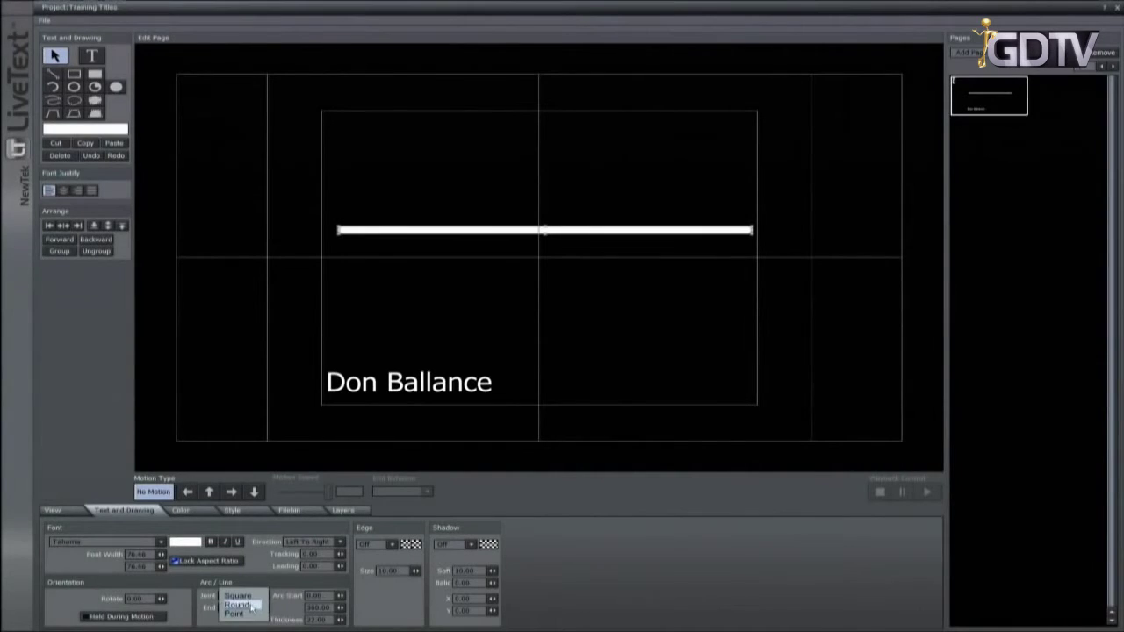
Step: Keep Round ends on the line and give it a blue preset style
click(253, 608)
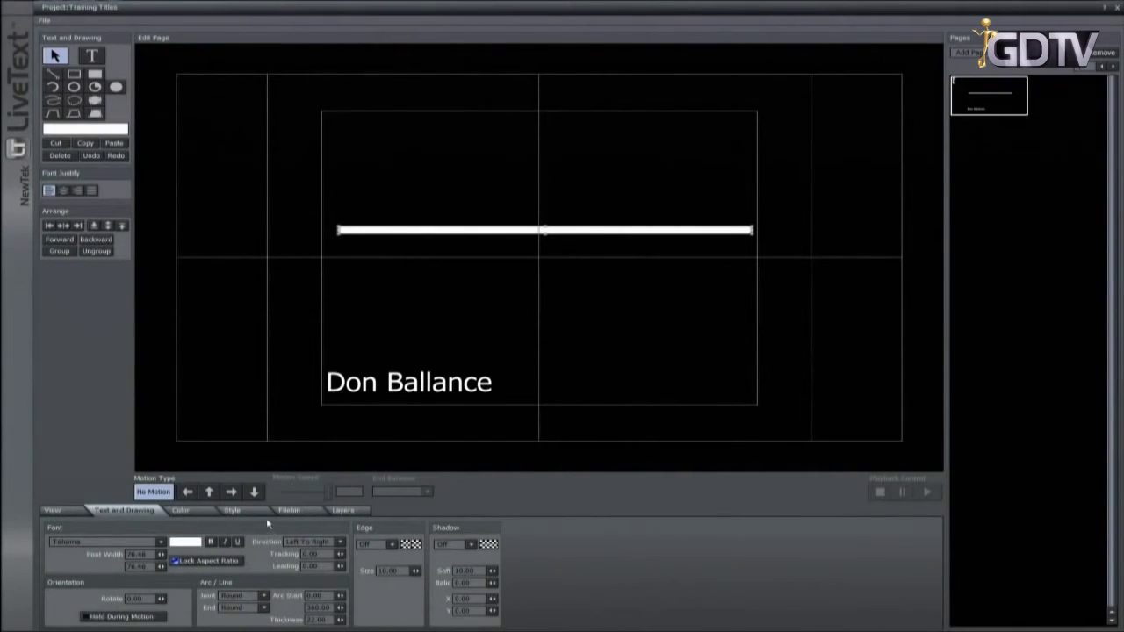
click(237, 512)
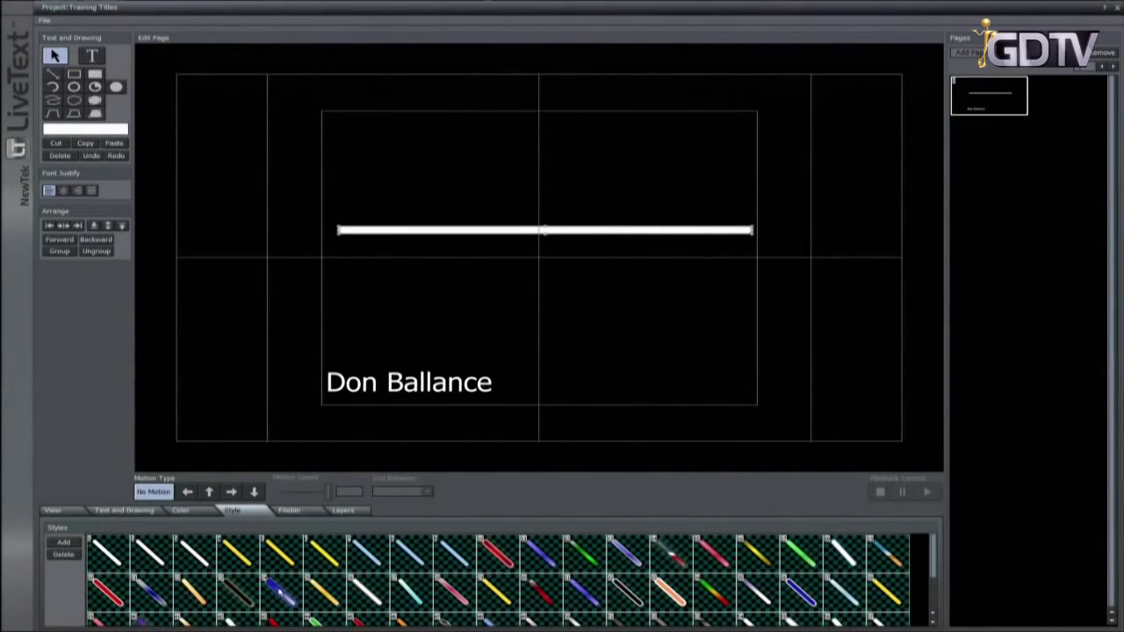
click(281, 592)
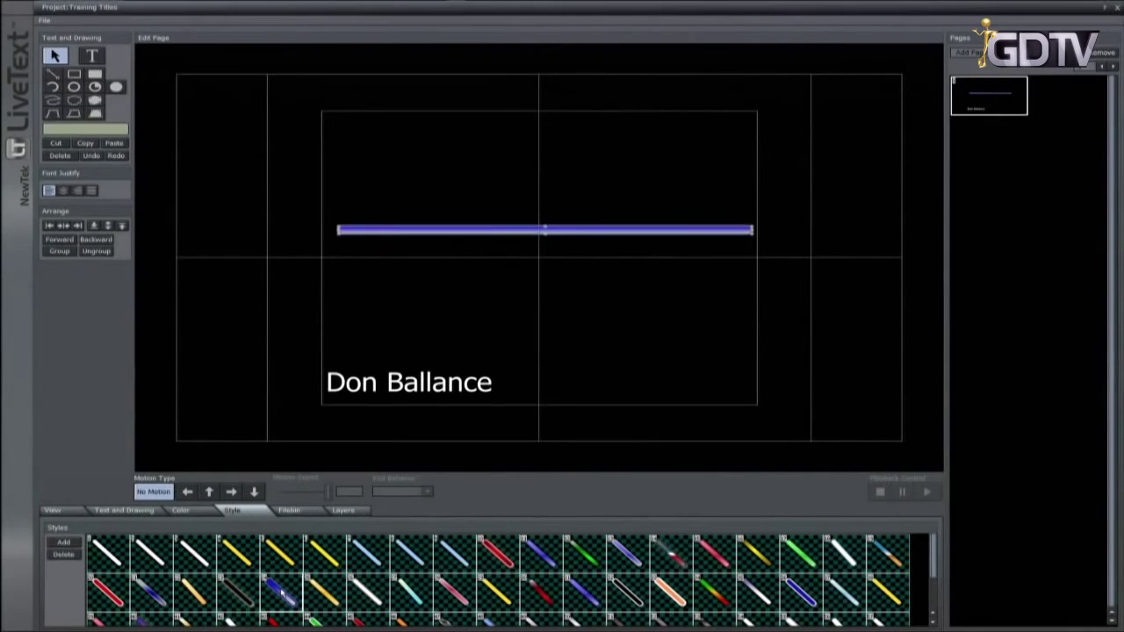
click(325, 561)
click(538, 563)
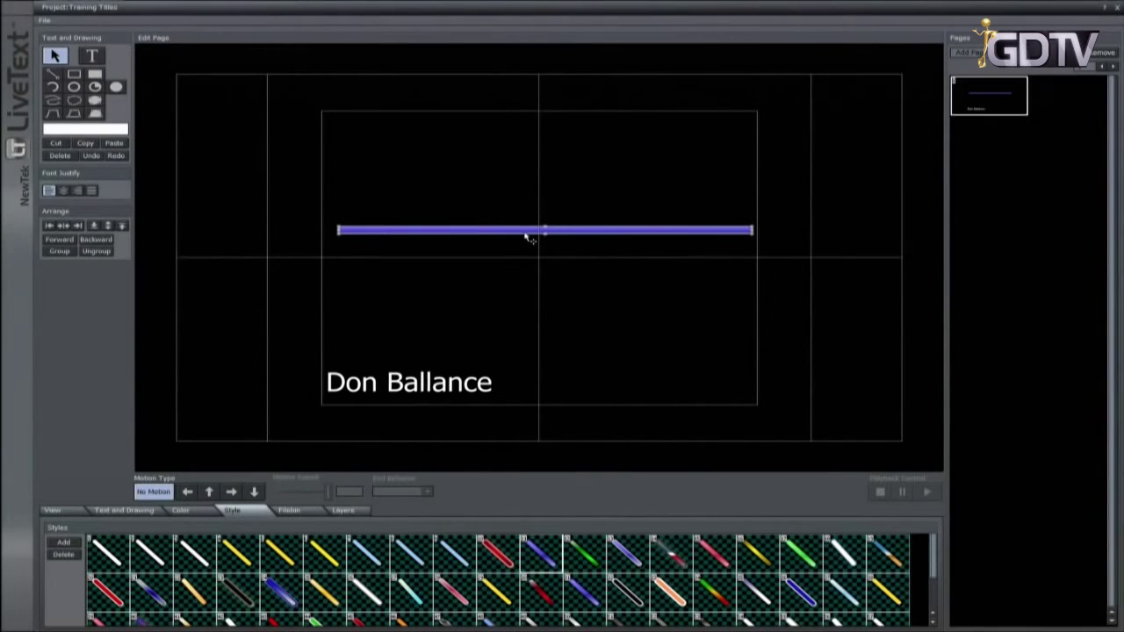
Step: Move the line beneath the name, delete it, and reselect the name text
drag(525, 237, 512, 410)
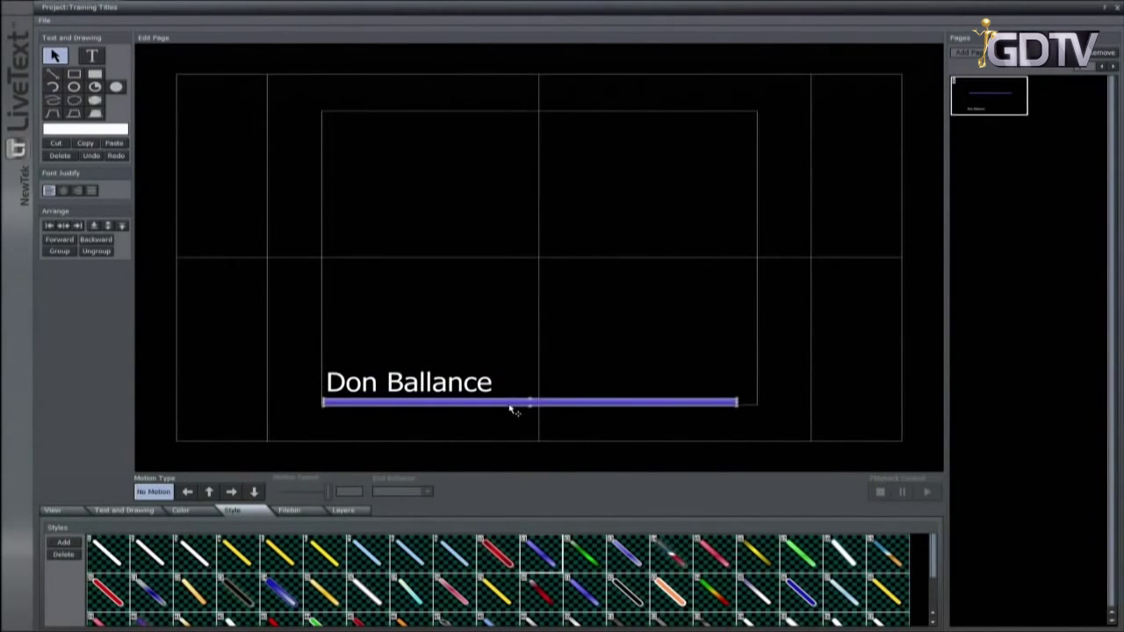
key(Delete)
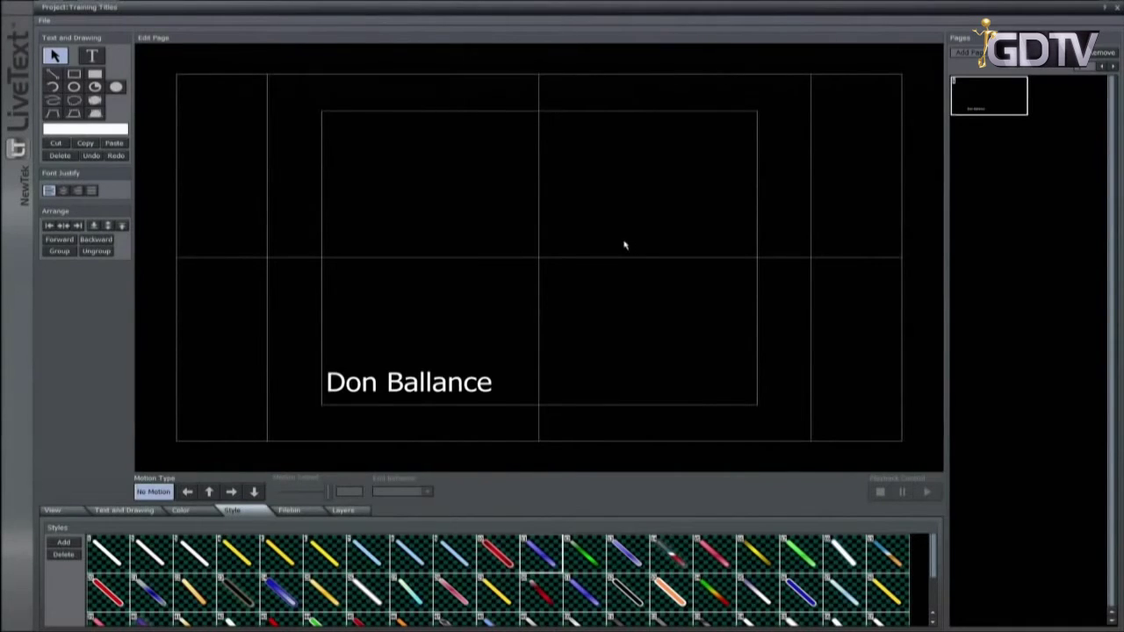
click(445, 390)
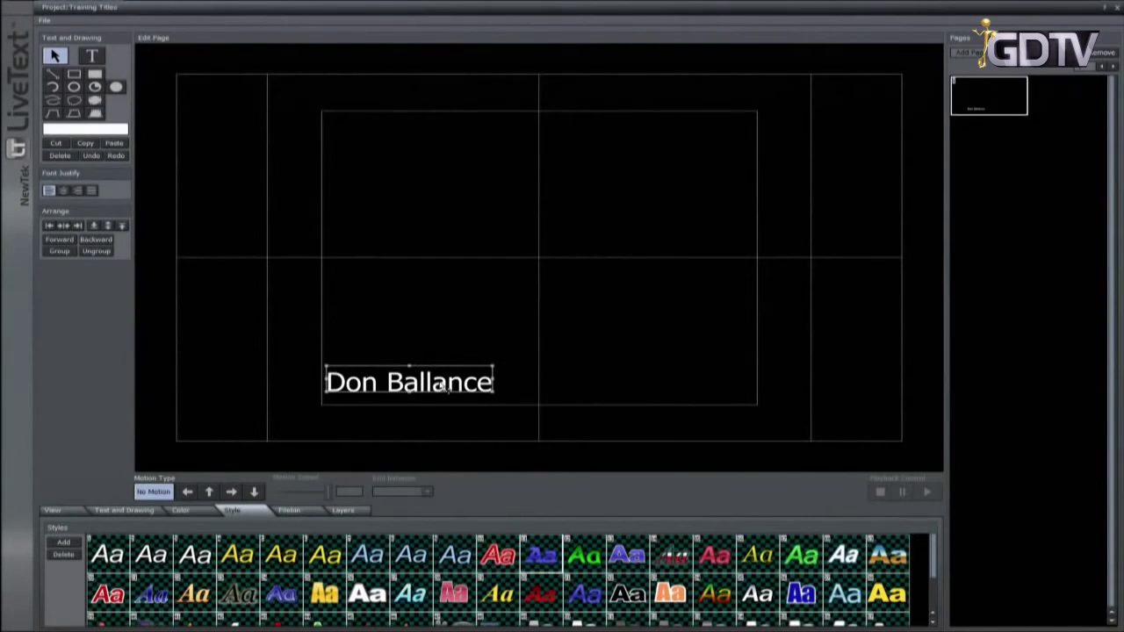
Step: Browse the name's gradient colour presets without applying one
click(204, 513)
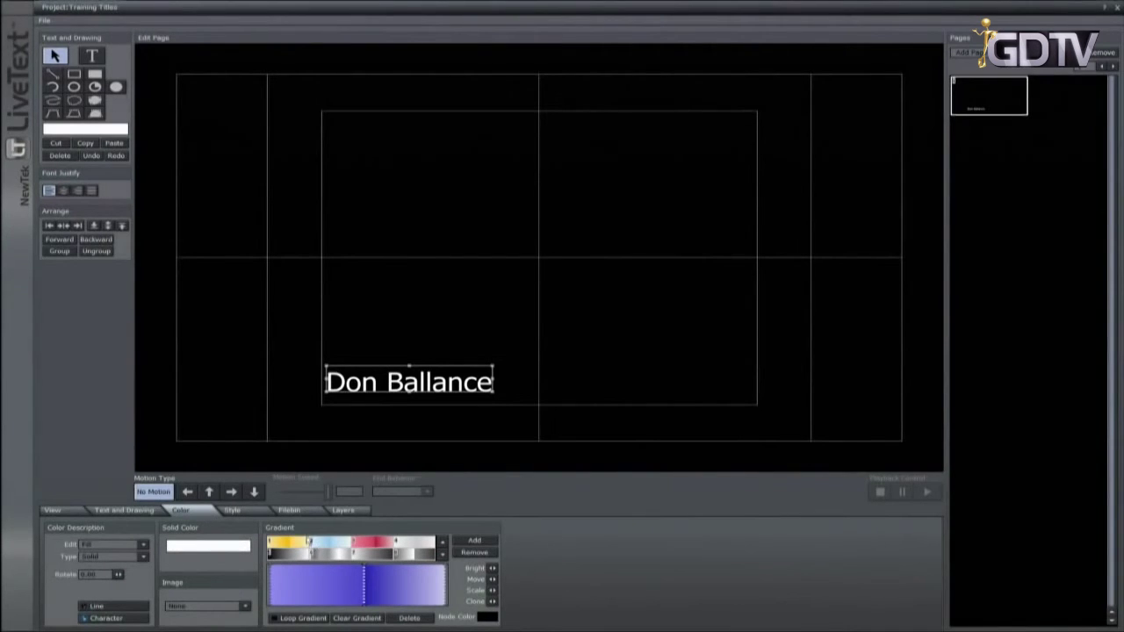
click(441, 557)
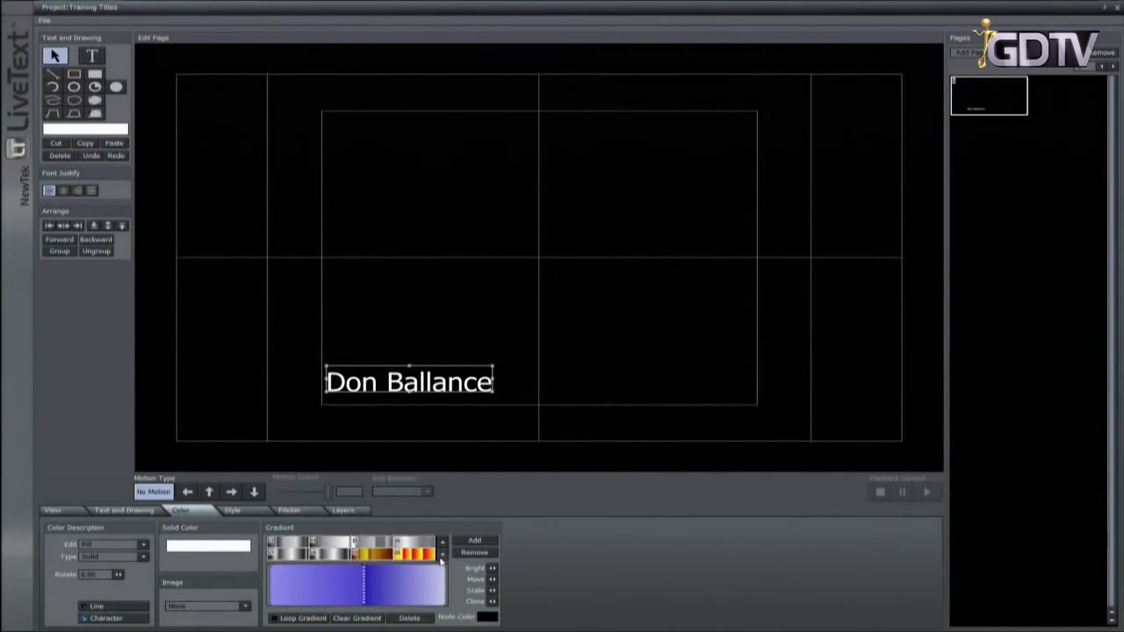
click(441, 557)
click(441, 557)
click(441, 556)
click(441, 557)
click(442, 545)
click(443, 544)
click(443, 545)
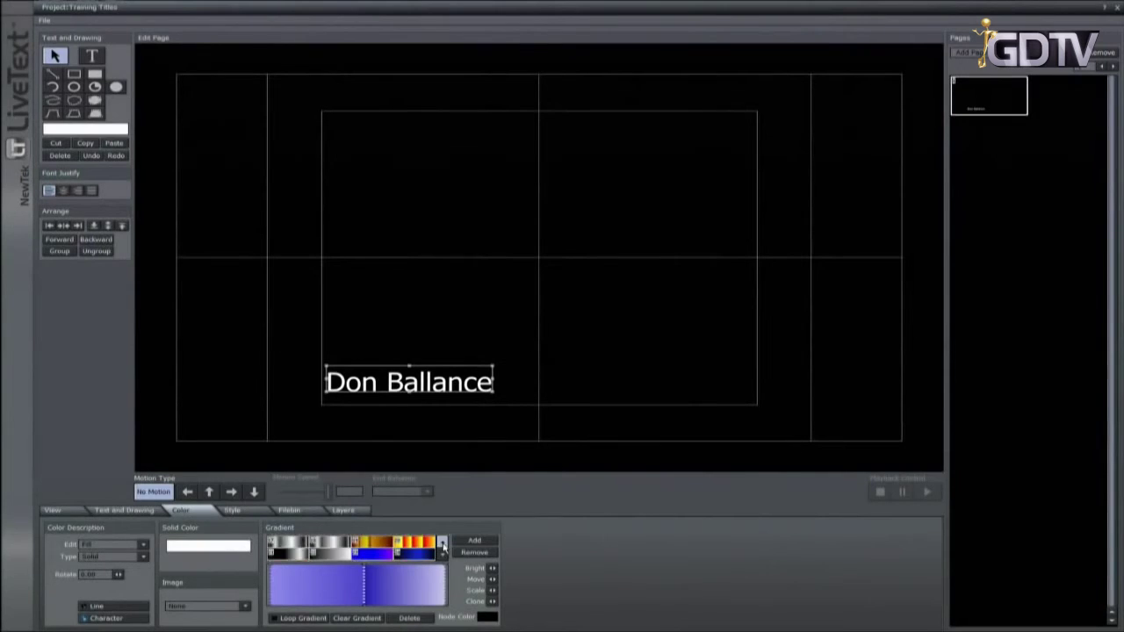
click(442, 545)
click(442, 544)
click(442, 544)
Step: Try yellow, blue and red preset styles, then settle on plain white italic for the name
click(235, 511)
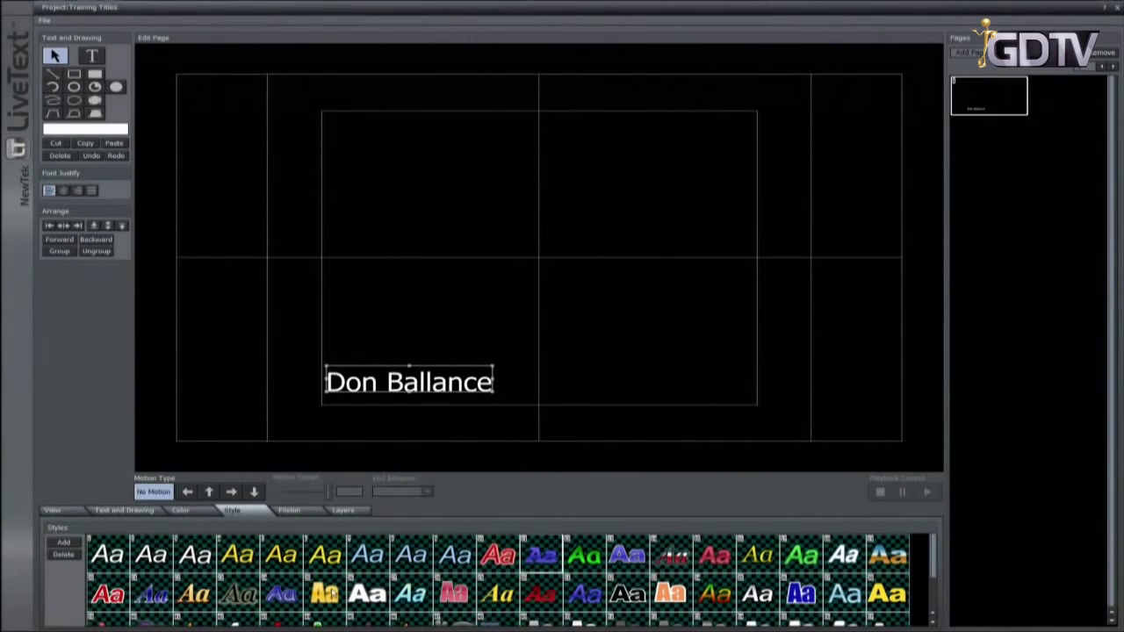
click(324, 595)
click(280, 595)
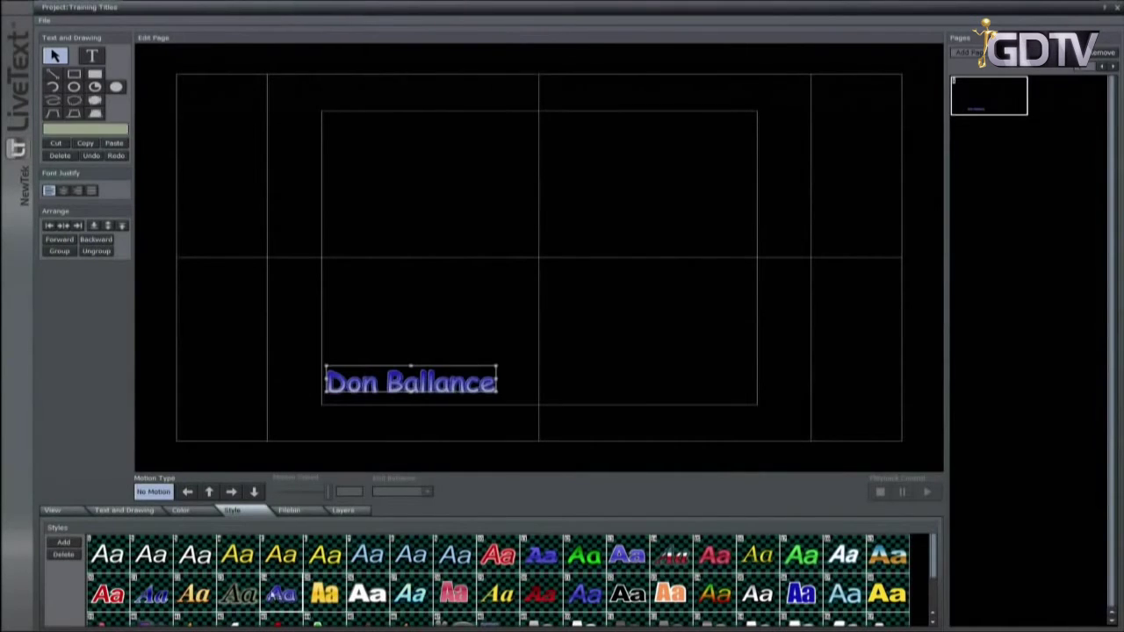
click(109, 594)
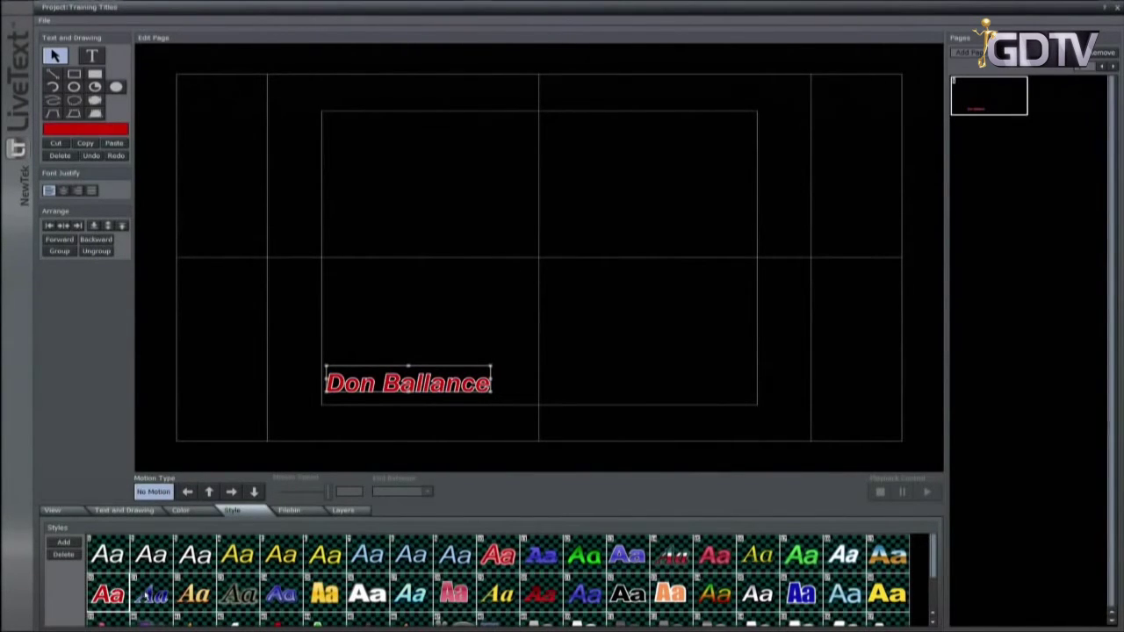
click(107, 559)
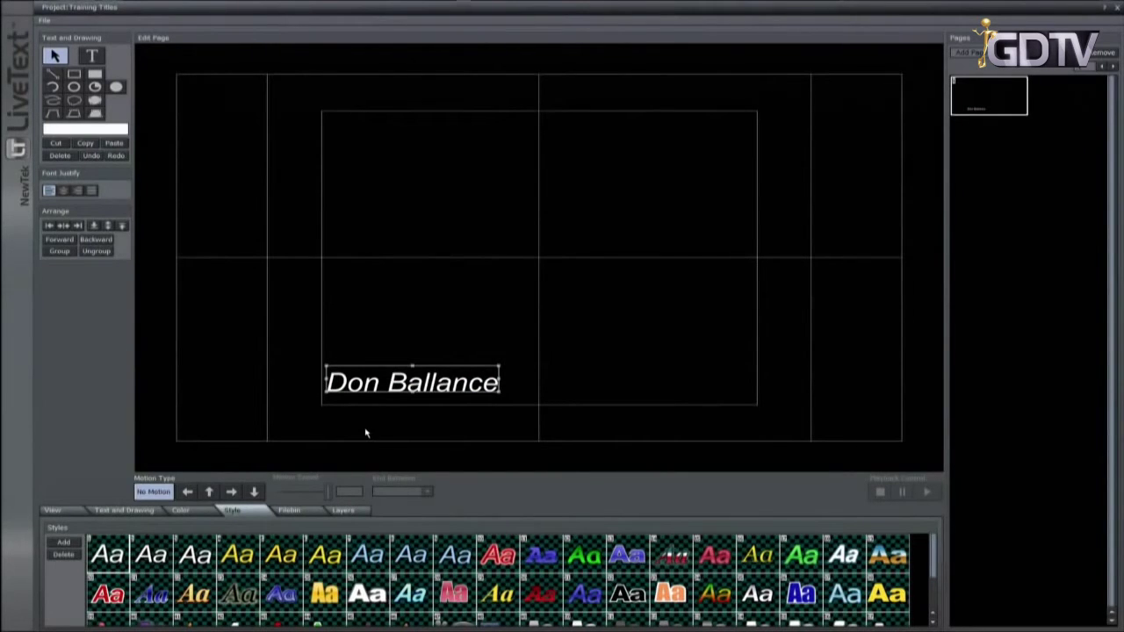
drag(932, 555, 934, 606)
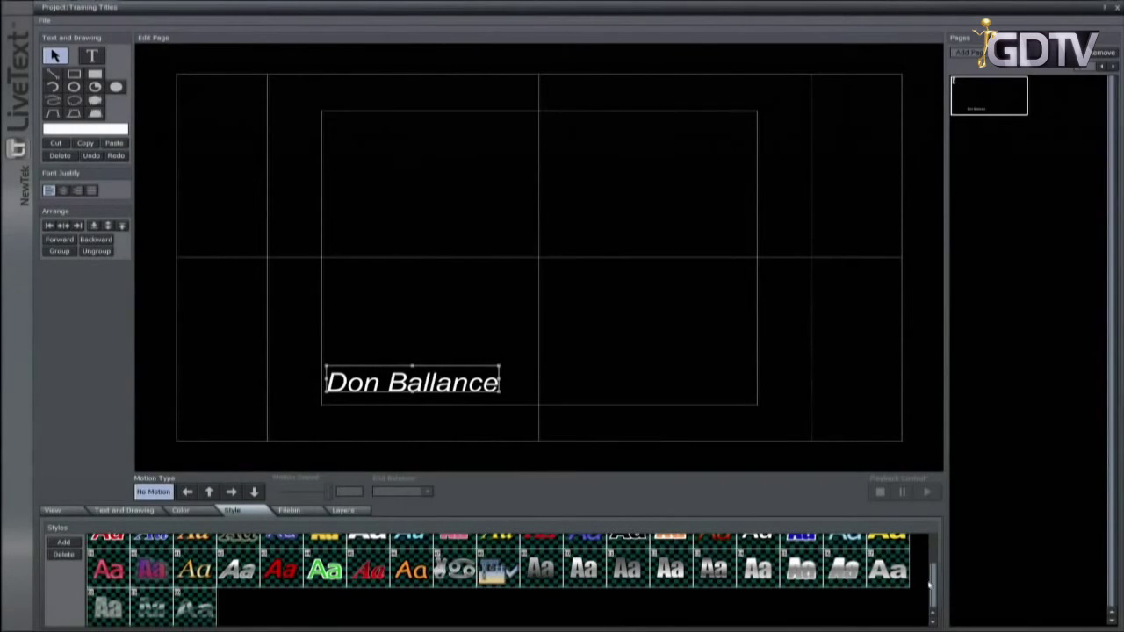
drag(934, 583, 936, 552)
Step: Browse the Filebin to the Stills > NewTek/TriCaster Logos folder
click(290, 511)
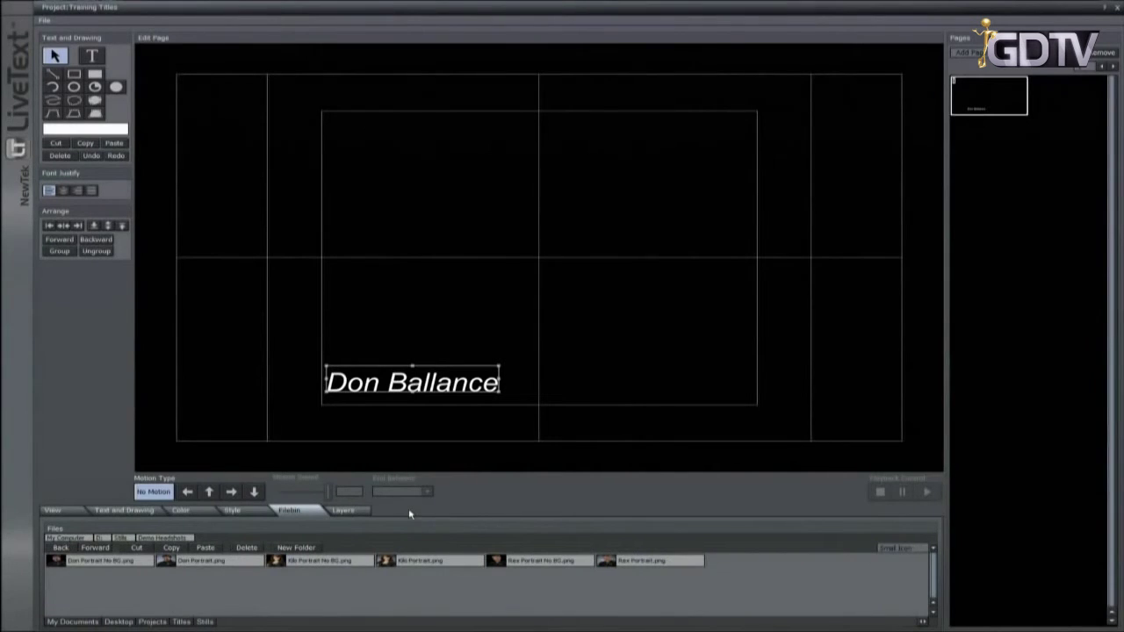
click(126, 539)
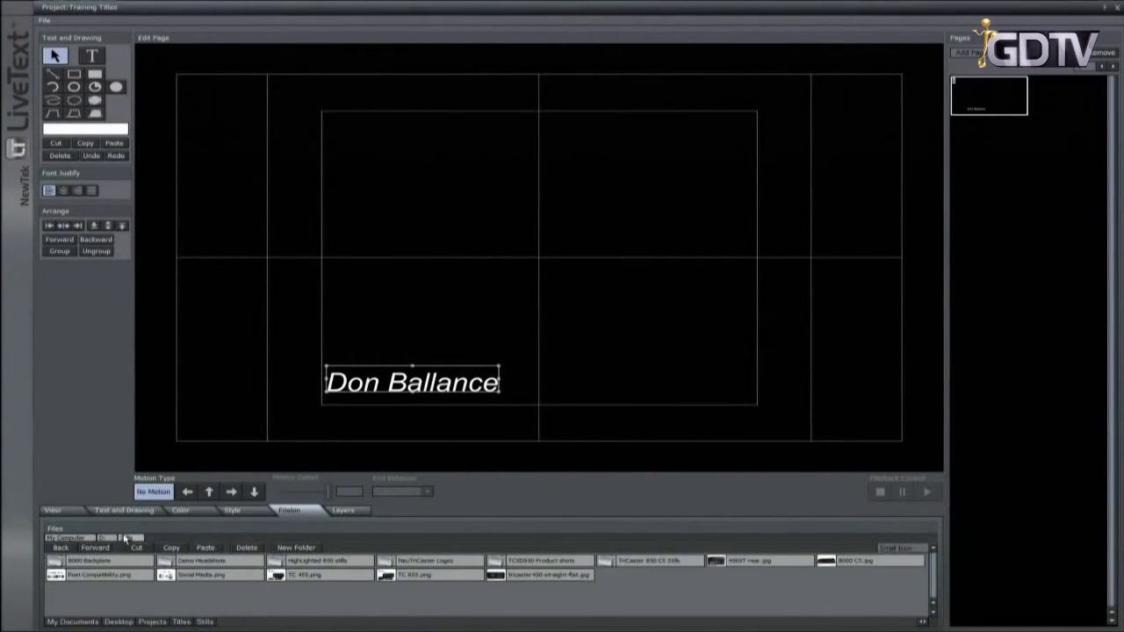
double_click(424, 562)
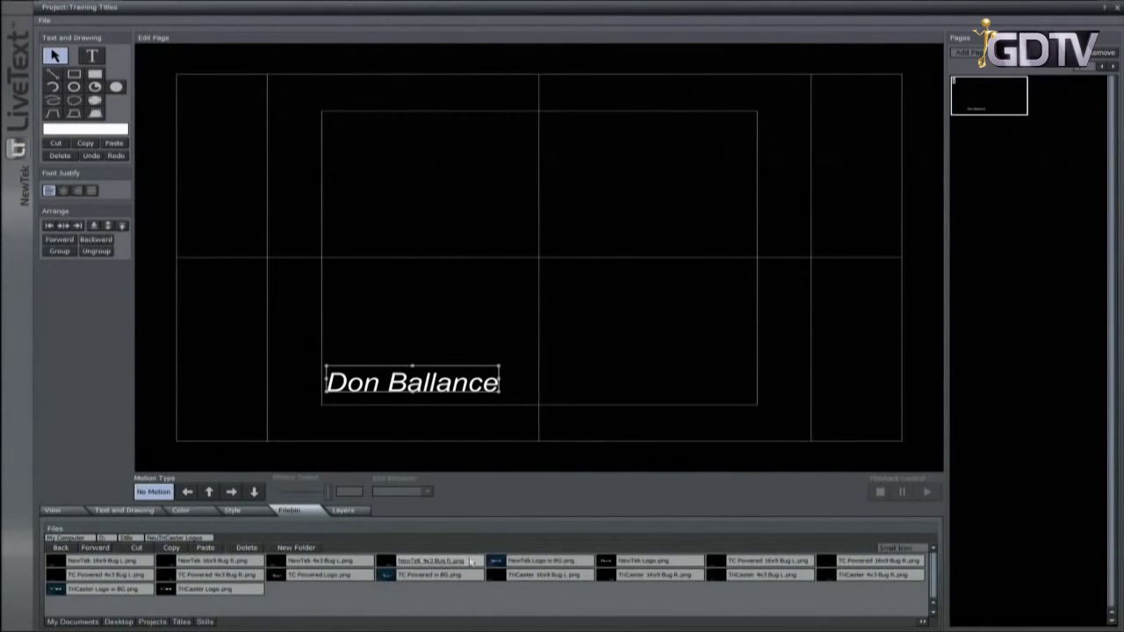
Step: Place NewTek Logo.png on the page, shrink it, then delete it again
drag(634, 562, 590, 273)
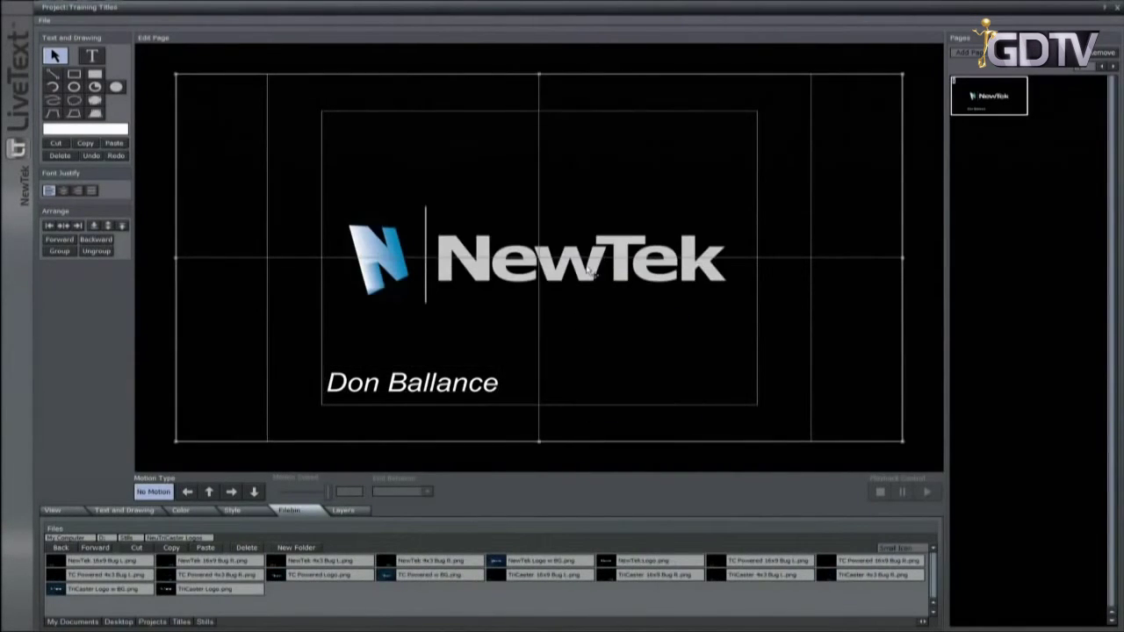
drag(176, 75, 627, 328)
drag(745, 354, 373, 238)
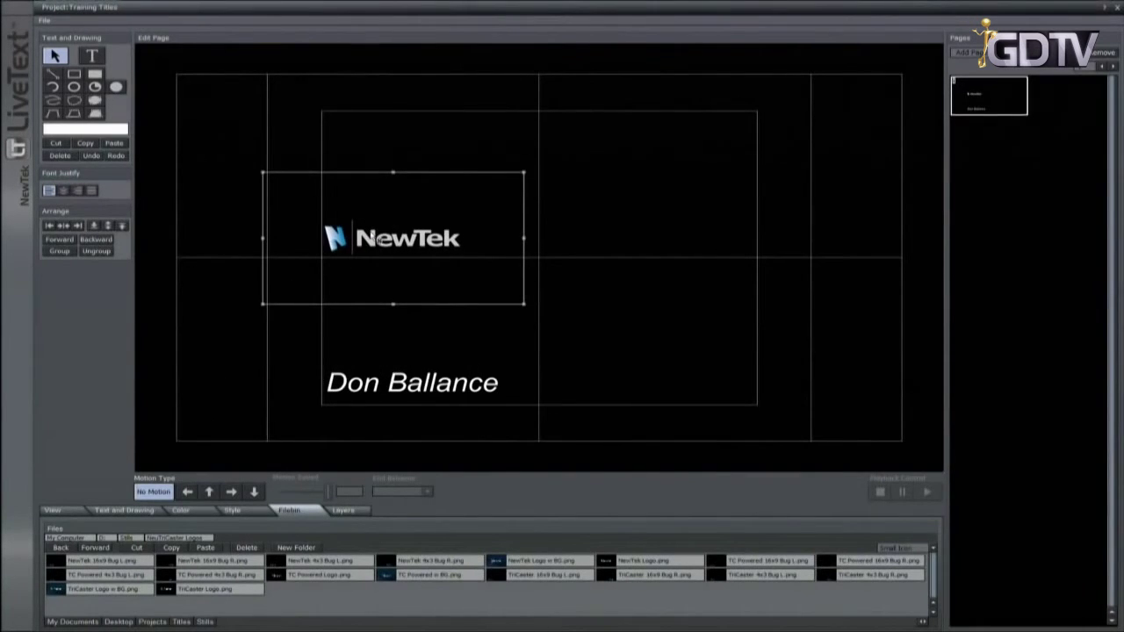
key(Delete)
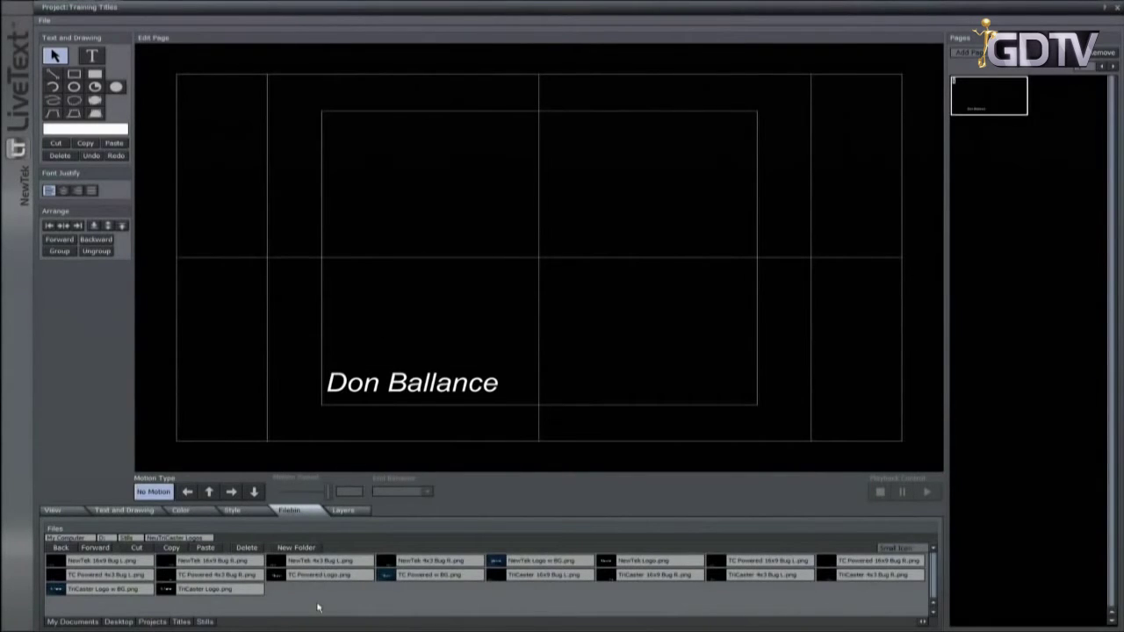
click(66, 537)
Step: Place LiveText BG Image.png from D: > LiveText Demo Content as a lower-third bar
double_click(182, 562)
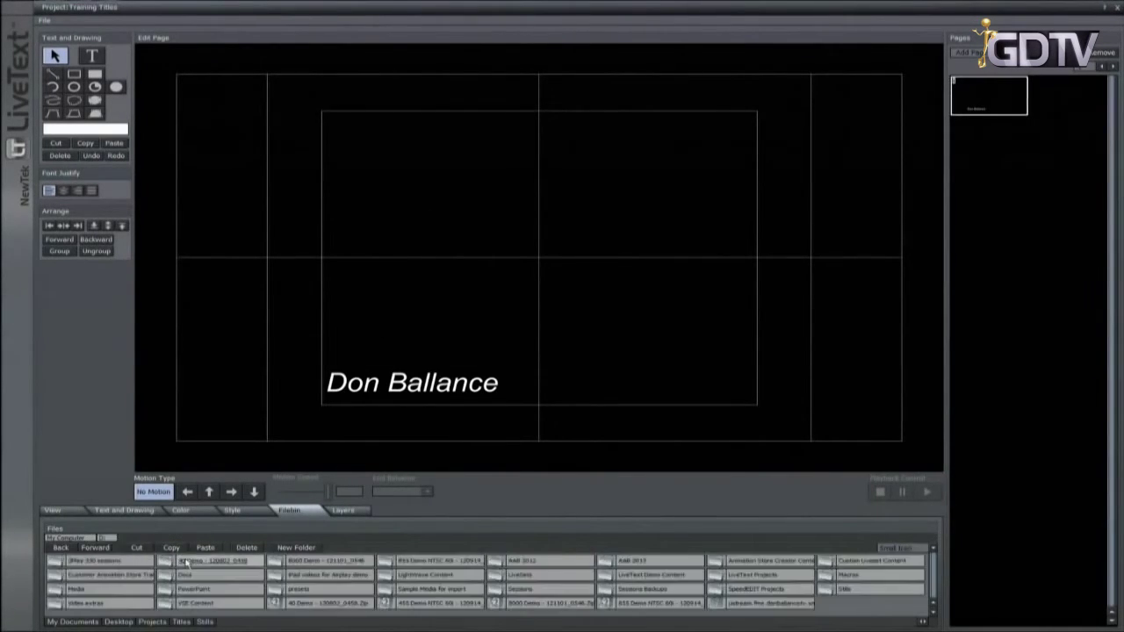
double_click(634, 576)
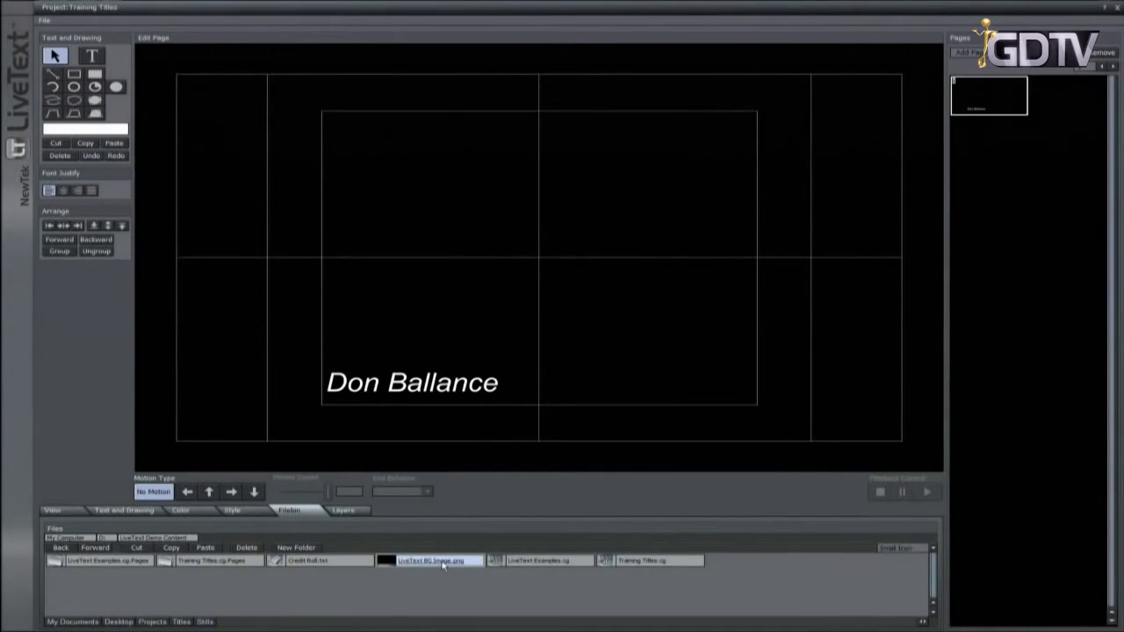
drag(444, 563, 508, 297)
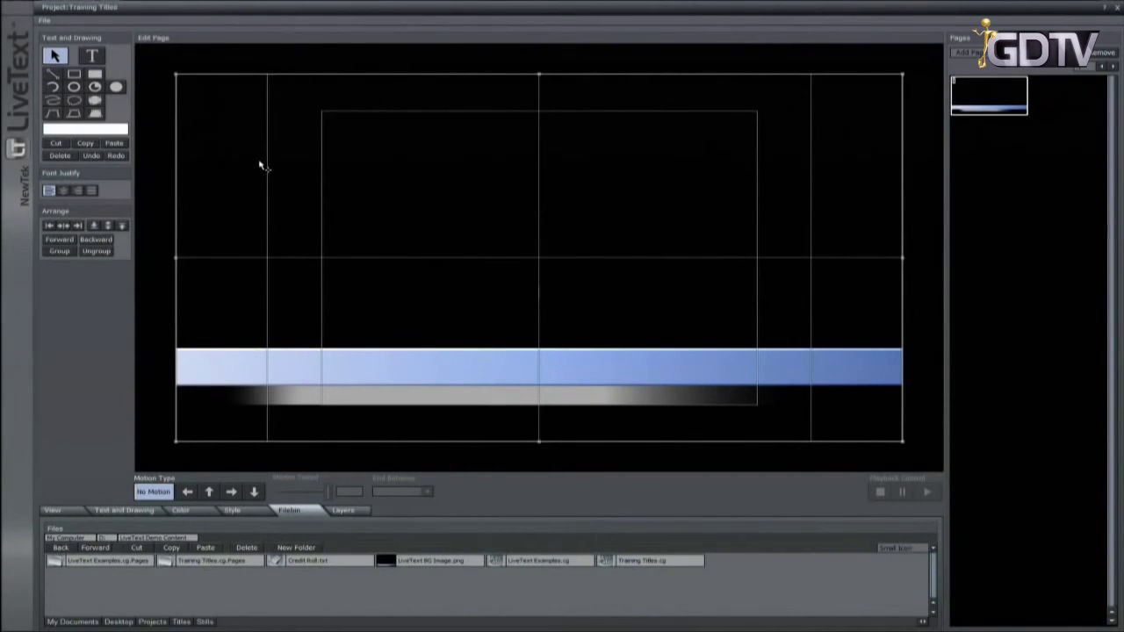
click(356, 511)
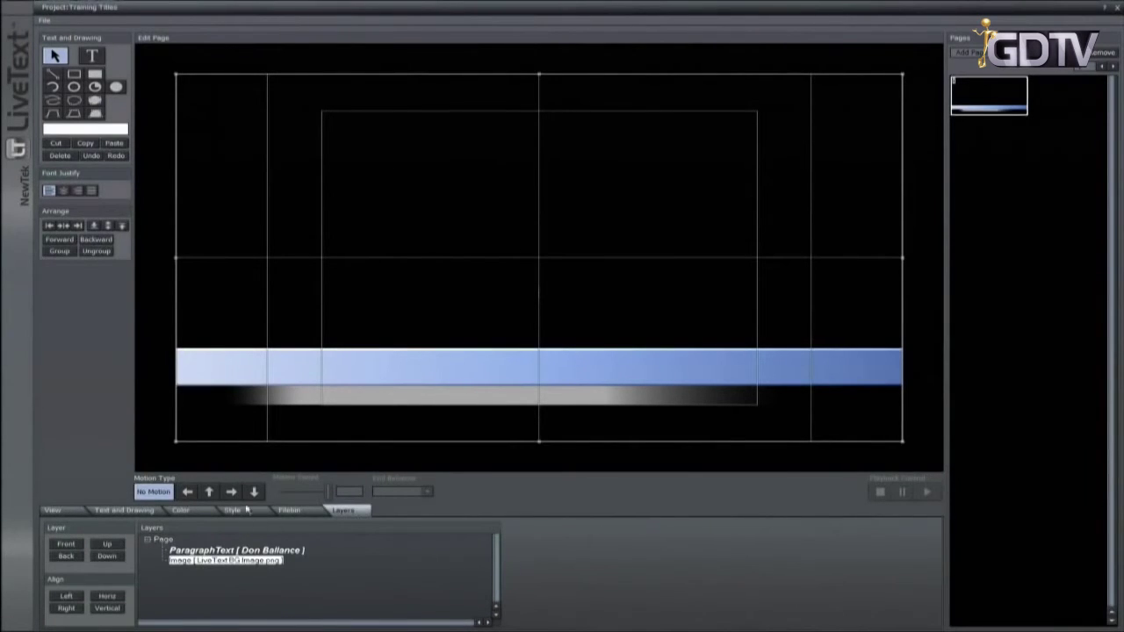
Step: Send the bar image behind the name text
click(76, 556)
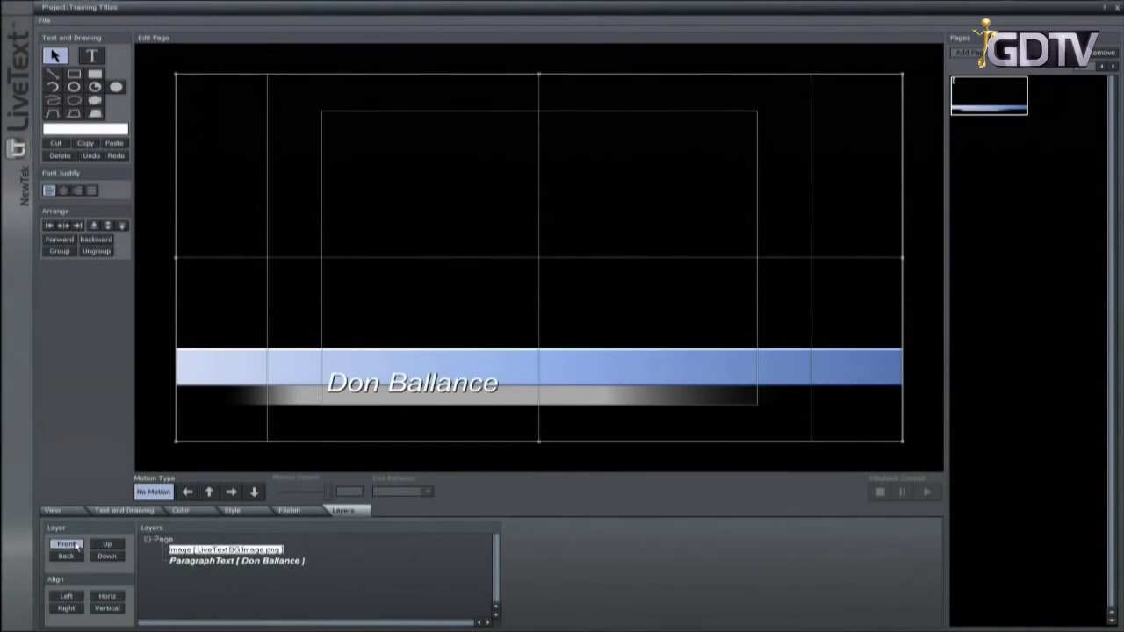
click(66, 544)
click(78, 558)
Step: Nudge the name text three steps up and two steps left onto the blue bar
click(367, 395)
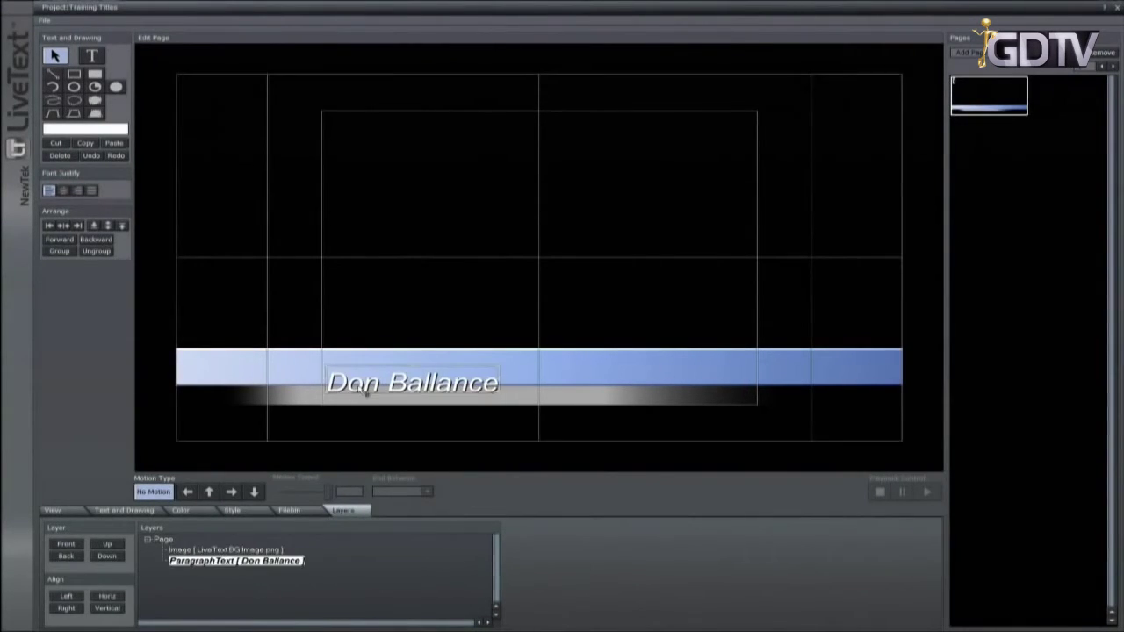
key(Up)
key(Up)
key(Up)
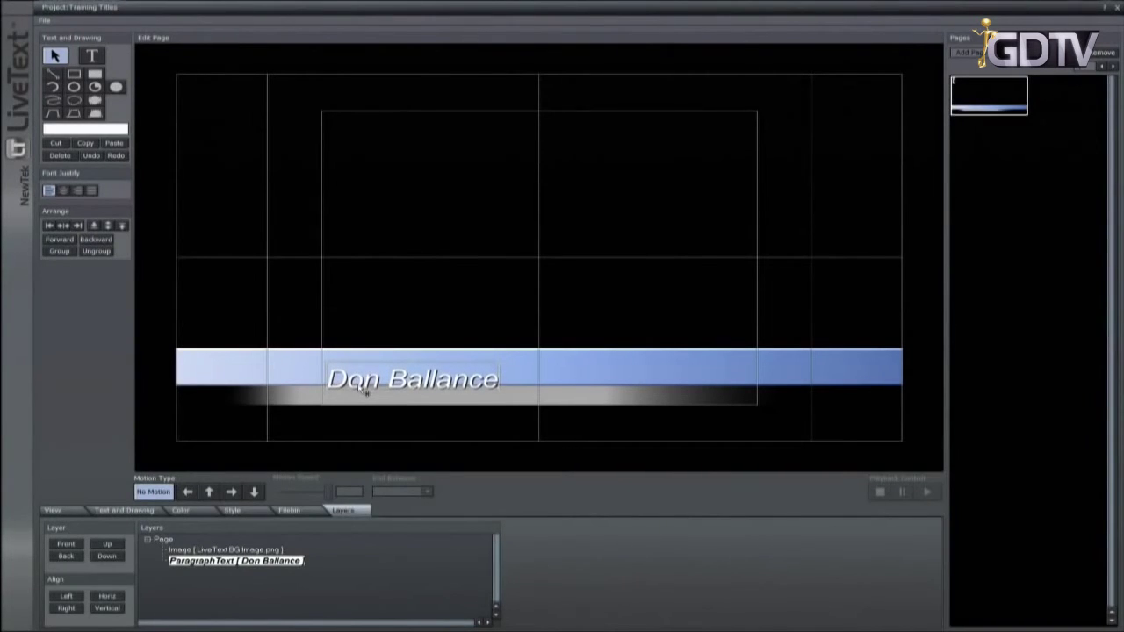
key(Up)
key(Up)
key(Up)
key(Up)
key(Up)
key(Up)
key(Up)
key(Up)
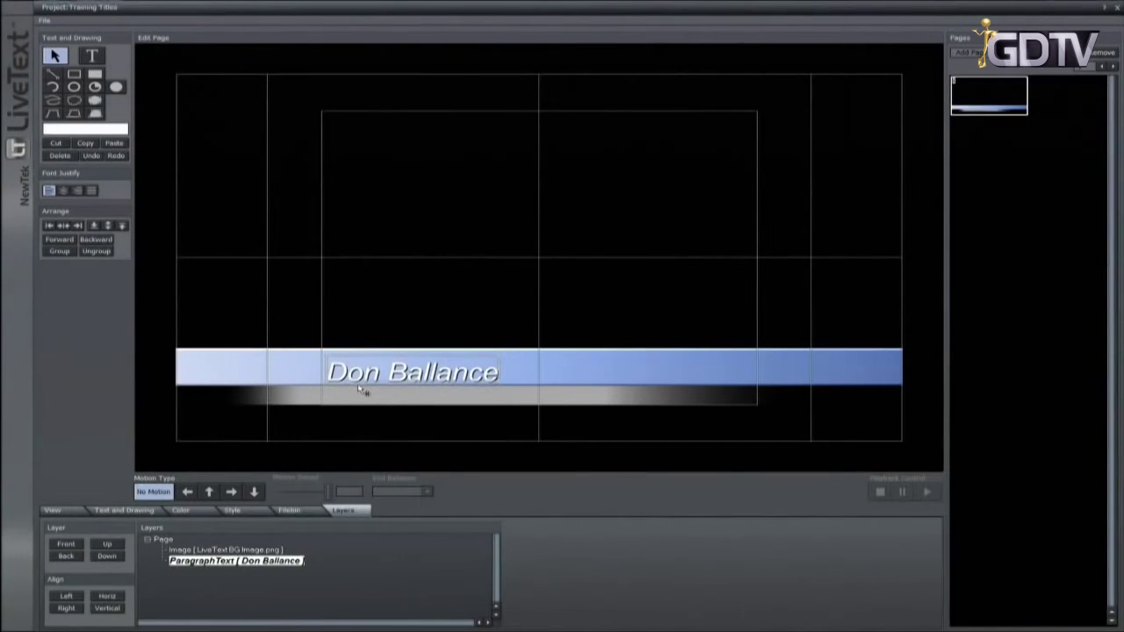
key(Up)
key(Up)
key(Up)
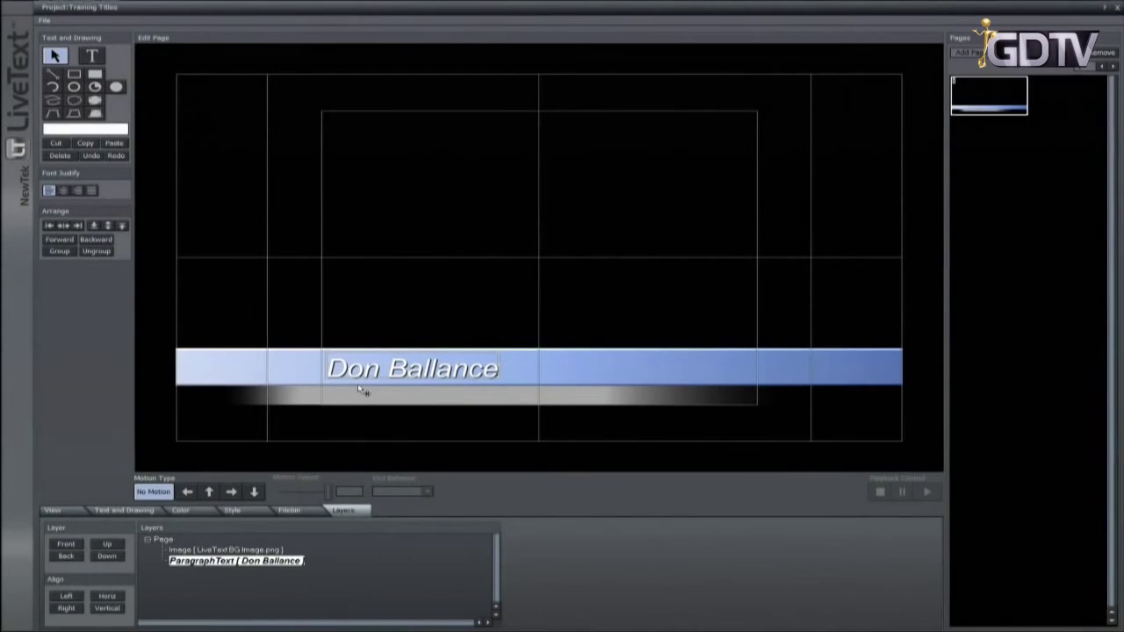
key(Left)
key(Left)
key(Left)
key(Left)
key(Left)
key(Left)
key(Left)
key(Left)
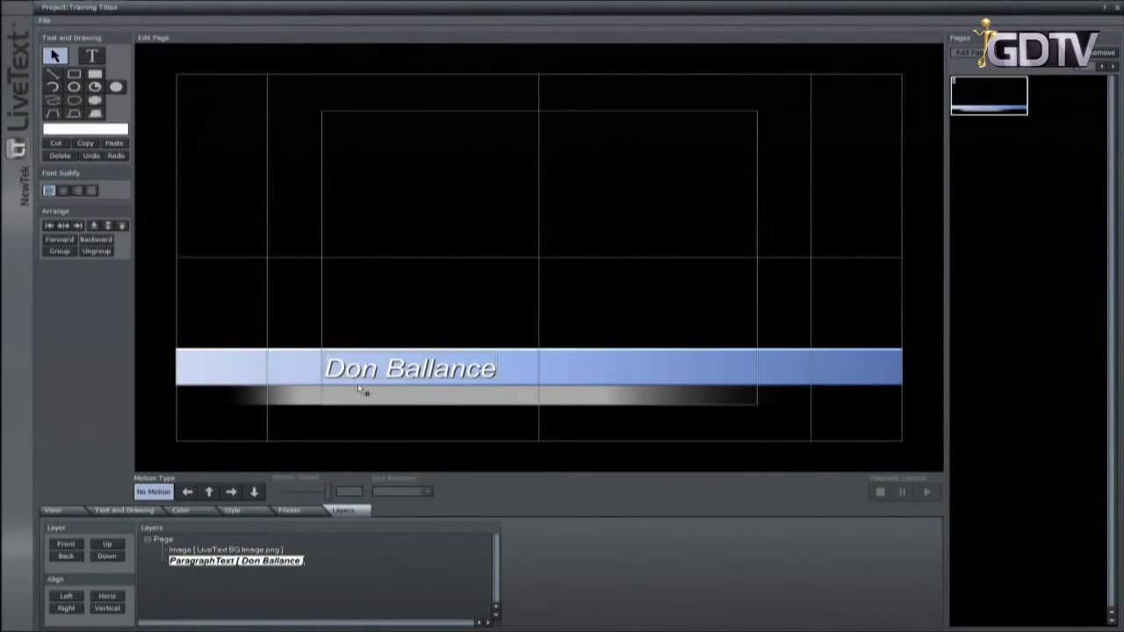
key(Left)
key(Left)
key(Left)
key(Left)
key(Left)
key(Left)
key(Left)
key(Left)
key(Left)
key(Left)
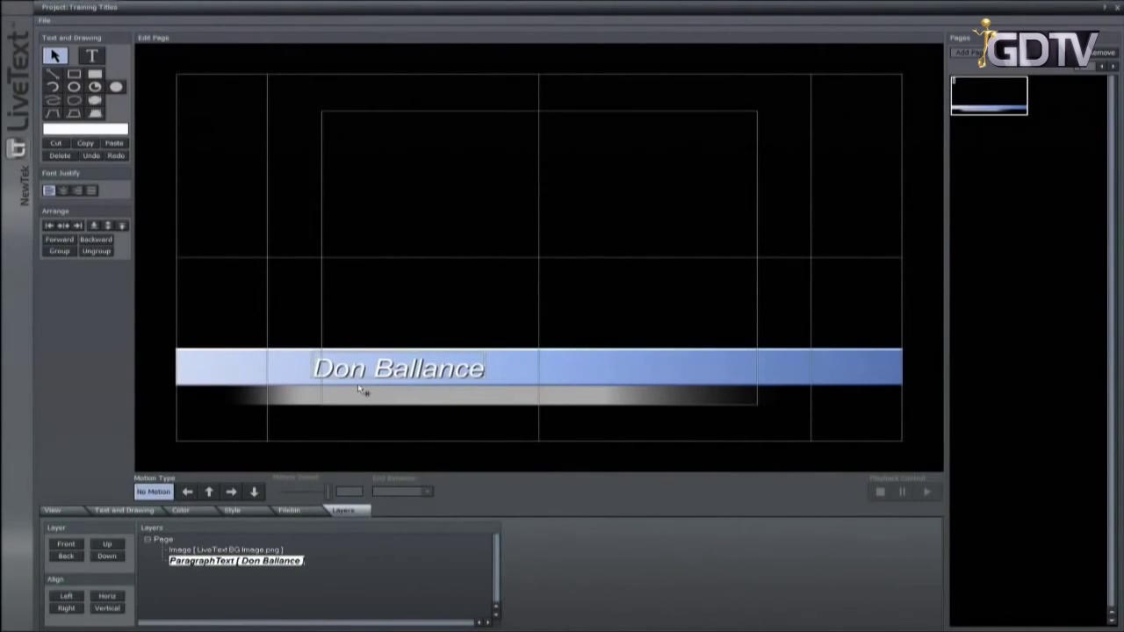
Step: Switch the name text's shadow from Drop to Cast and check its shadow colour
click(124, 510)
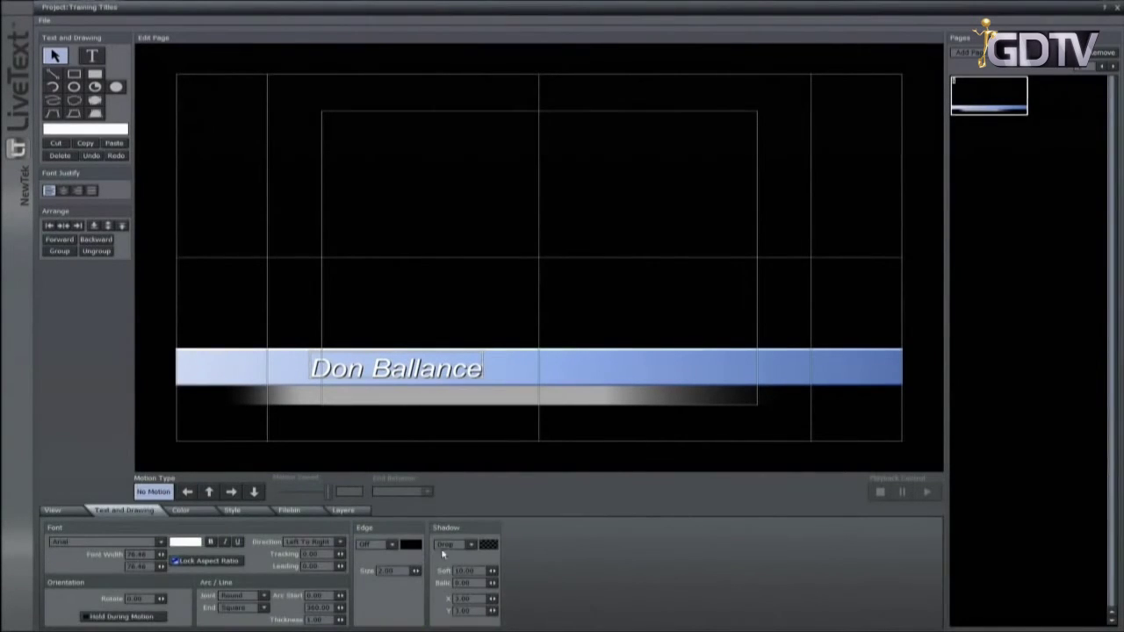
click(471, 545)
click(458, 567)
click(490, 546)
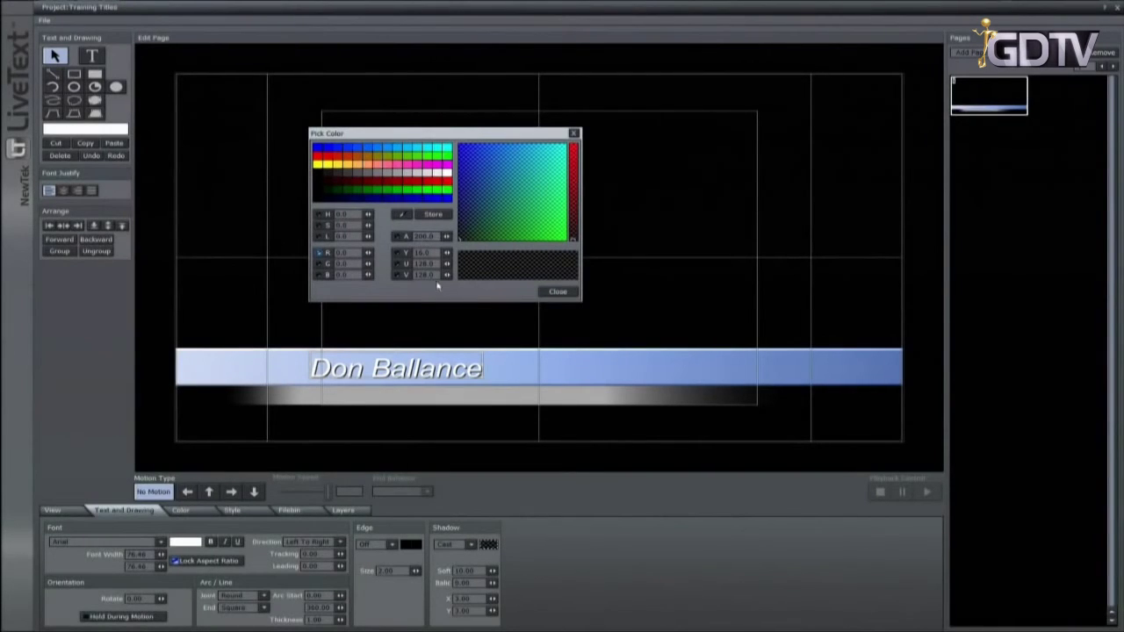
click(548, 290)
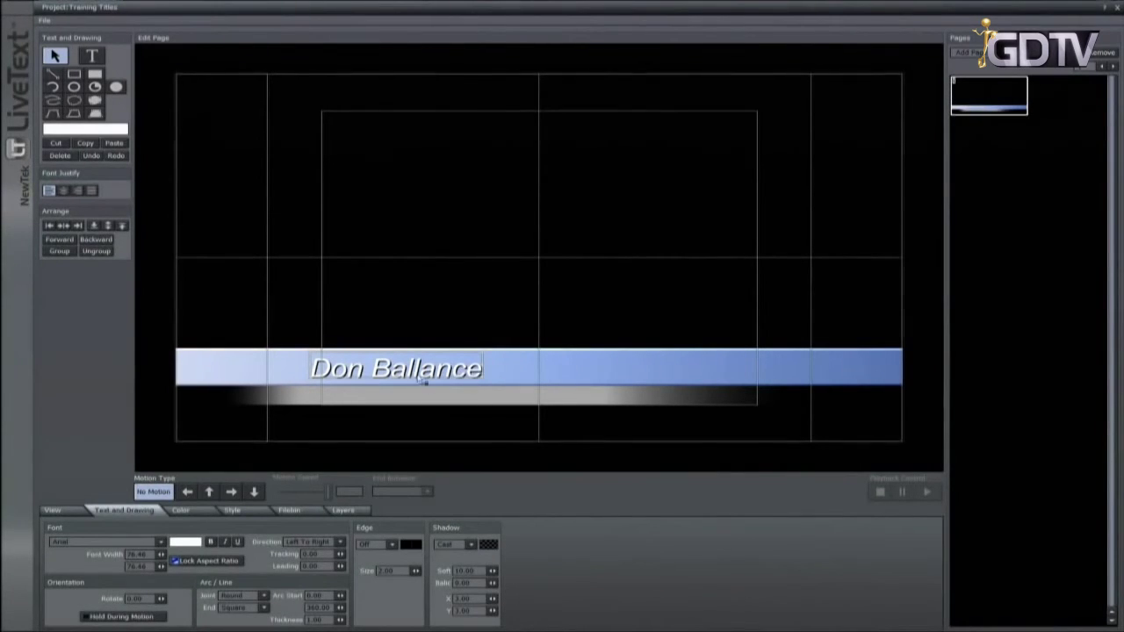
Step: Duplicate the name text below itself, shrink the copy and retype it as 'NewTek'
drag(413, 370, 425, 409)
drag(497, 409, 429, 402)
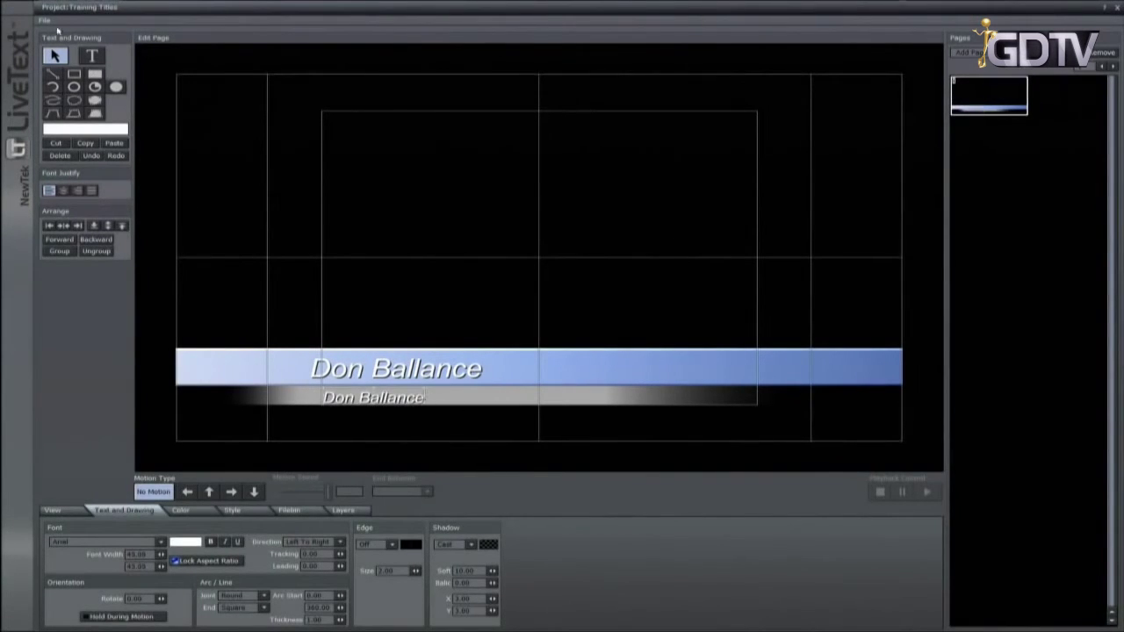
click(89, 58)
drag(325, 398, 473, 404)
text(N)
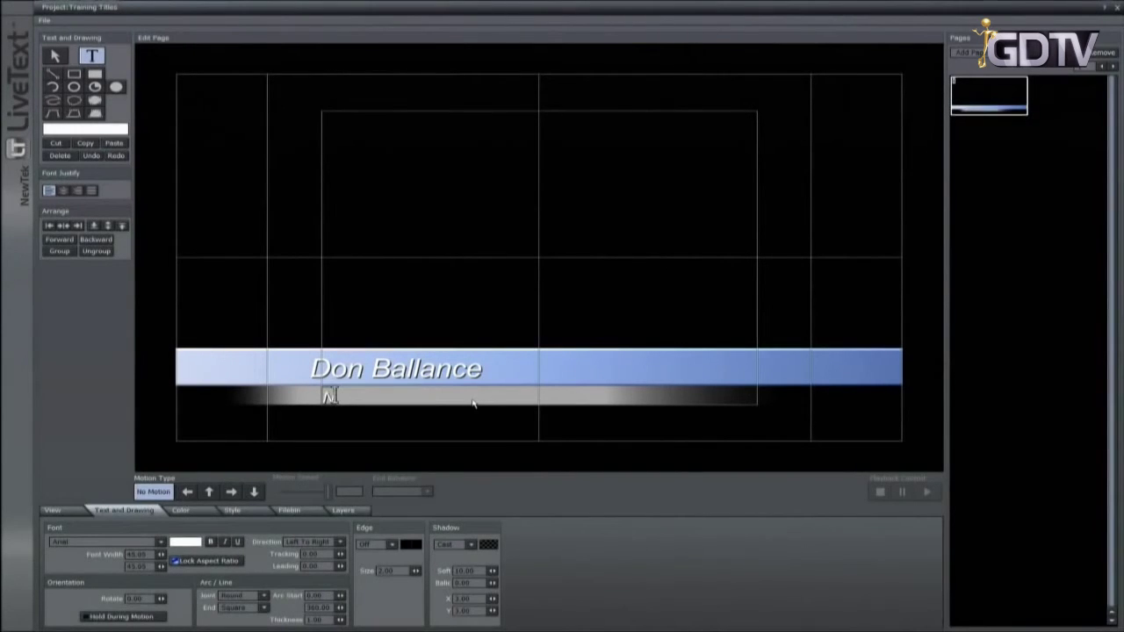
text(ewTek)
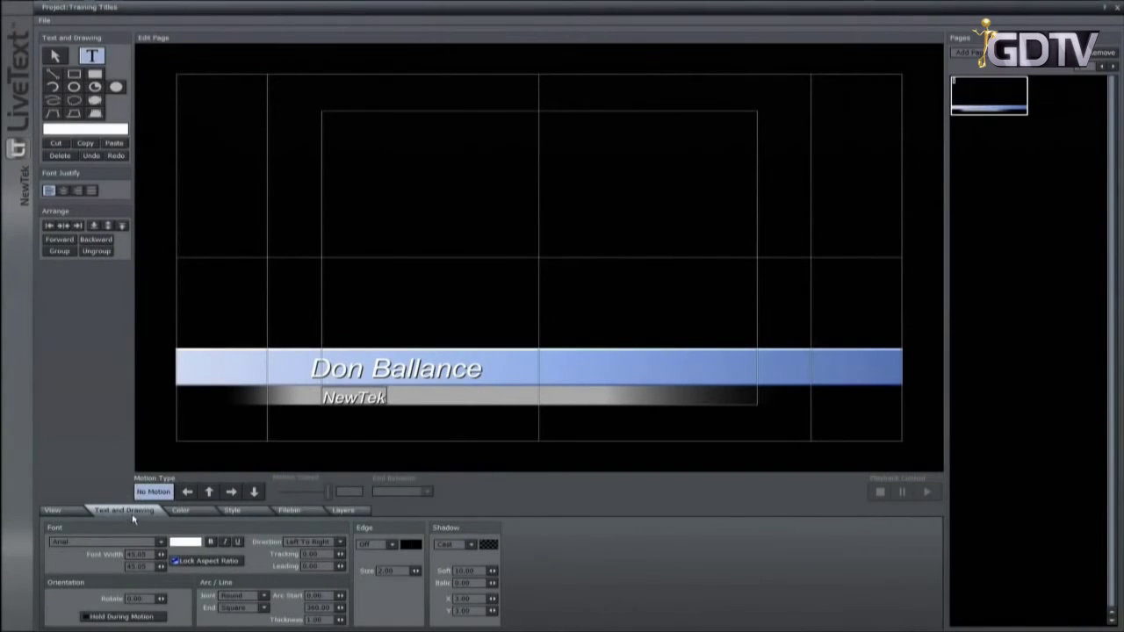
click(54, 56)
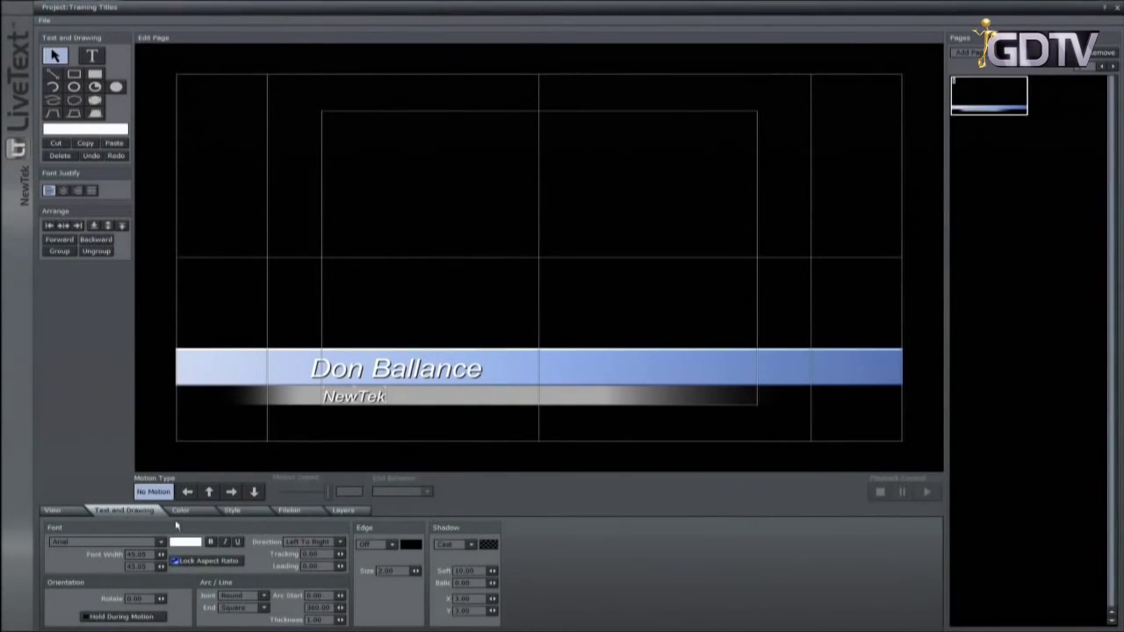
Step: Turn the NewTek line's shadow Off and make it italic in black
click(455, 544)
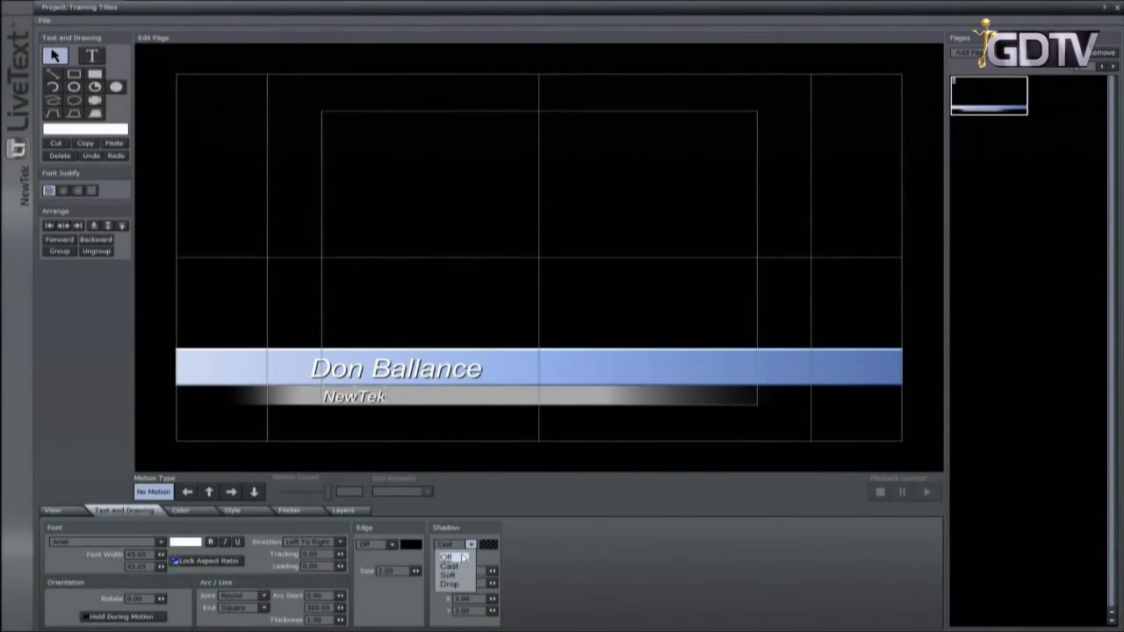
click(463, 557)
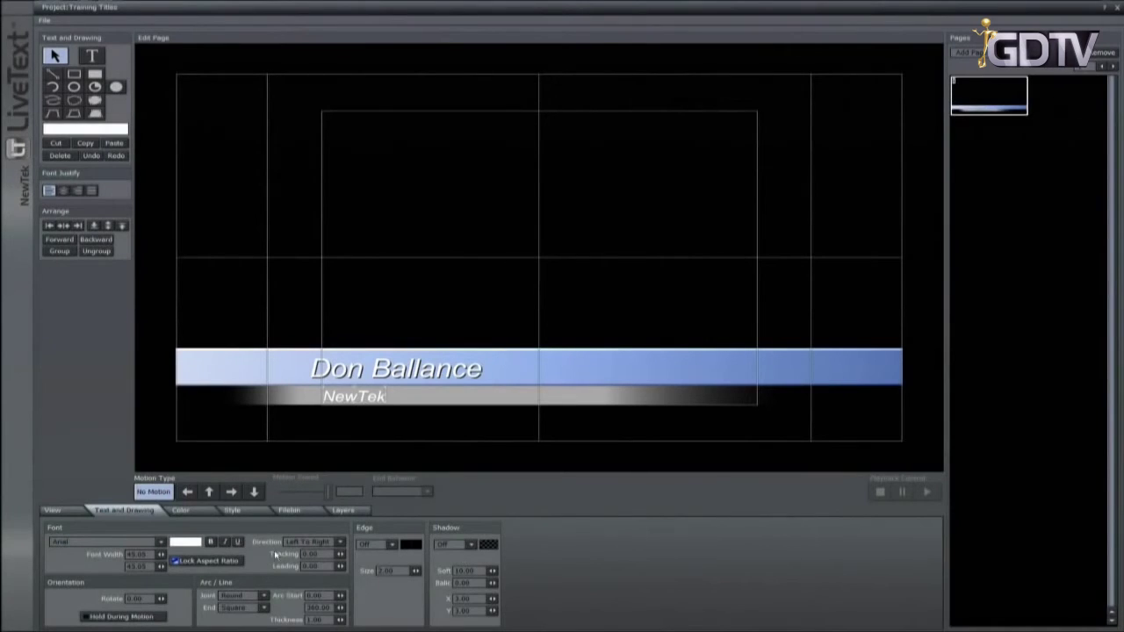
click(225, 543)
click(198, 544)
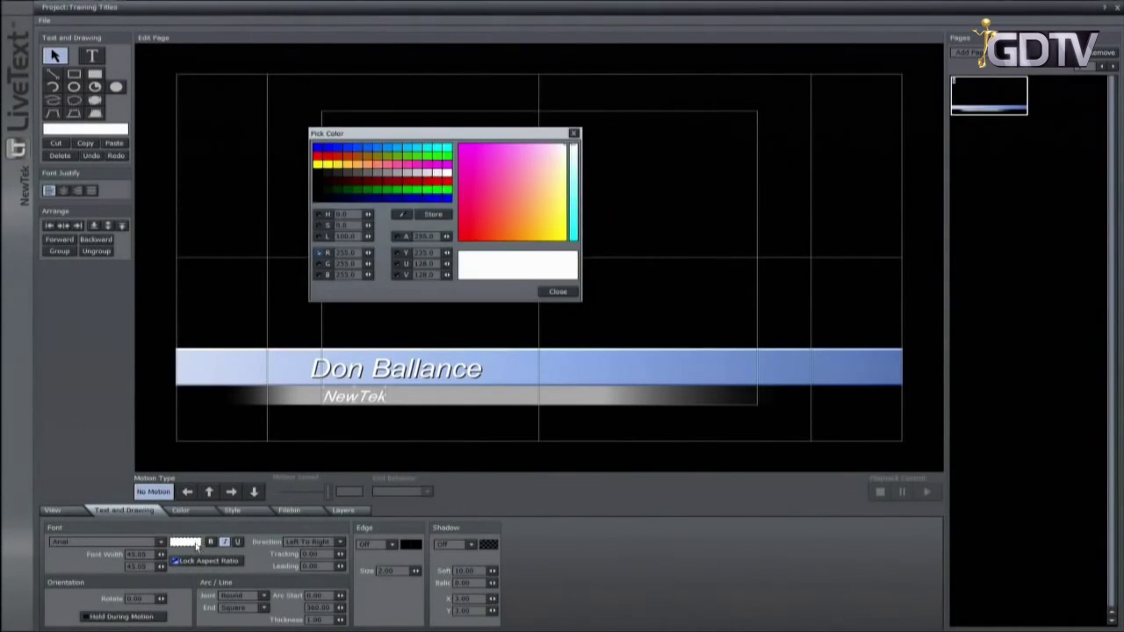
click(318, 197)
click(557, 291)
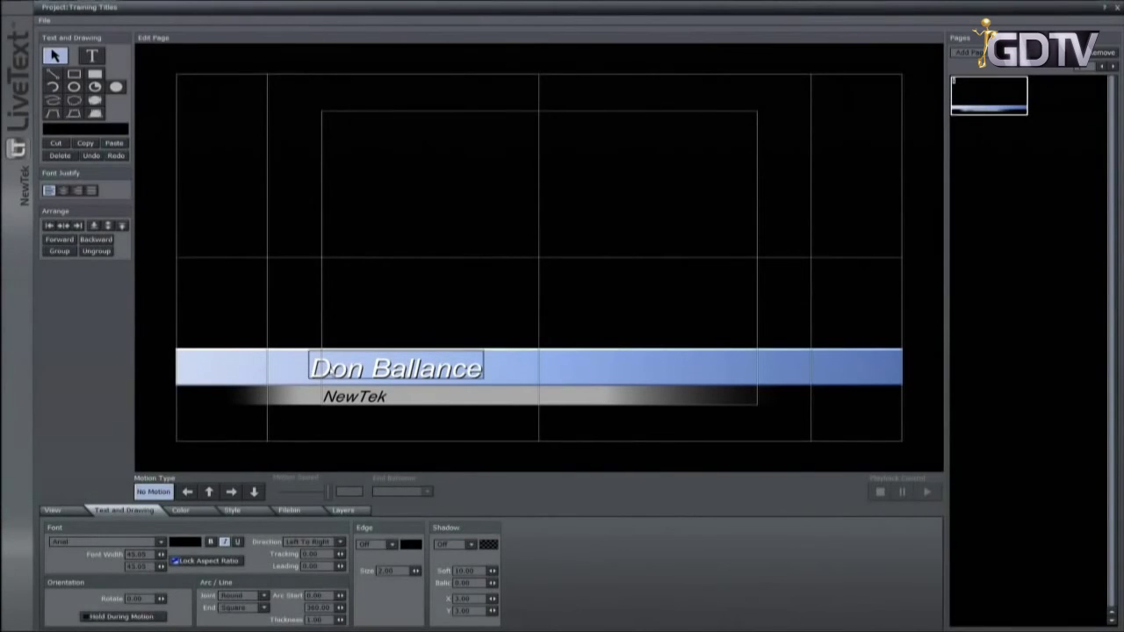
click(363, 373)
drag(363, 373, 402, 292)
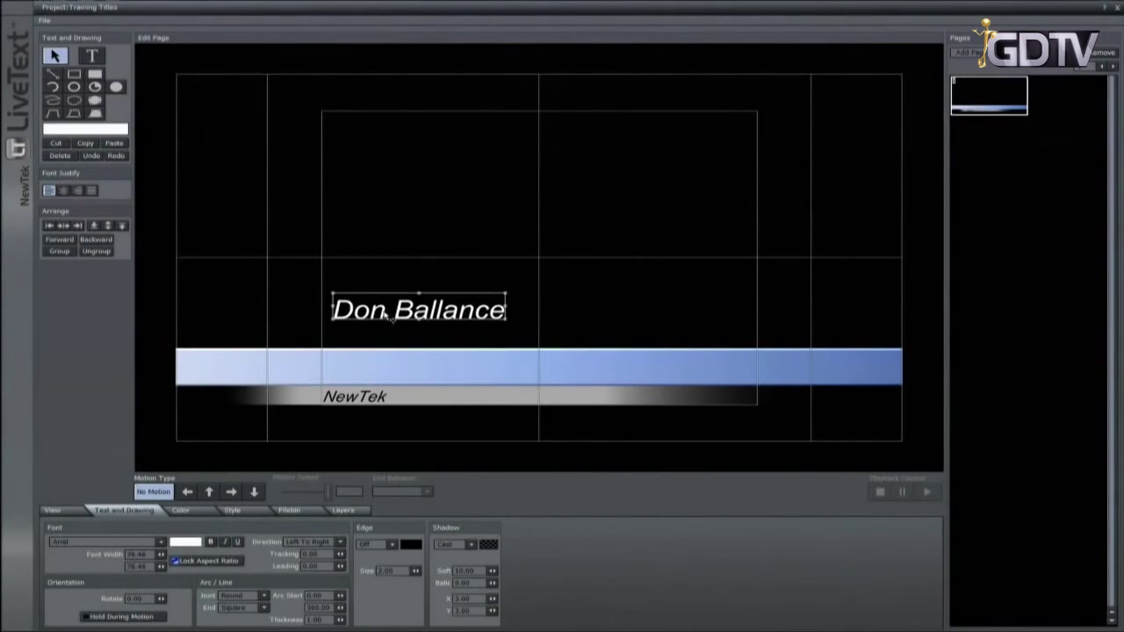
key(ctrl+z)
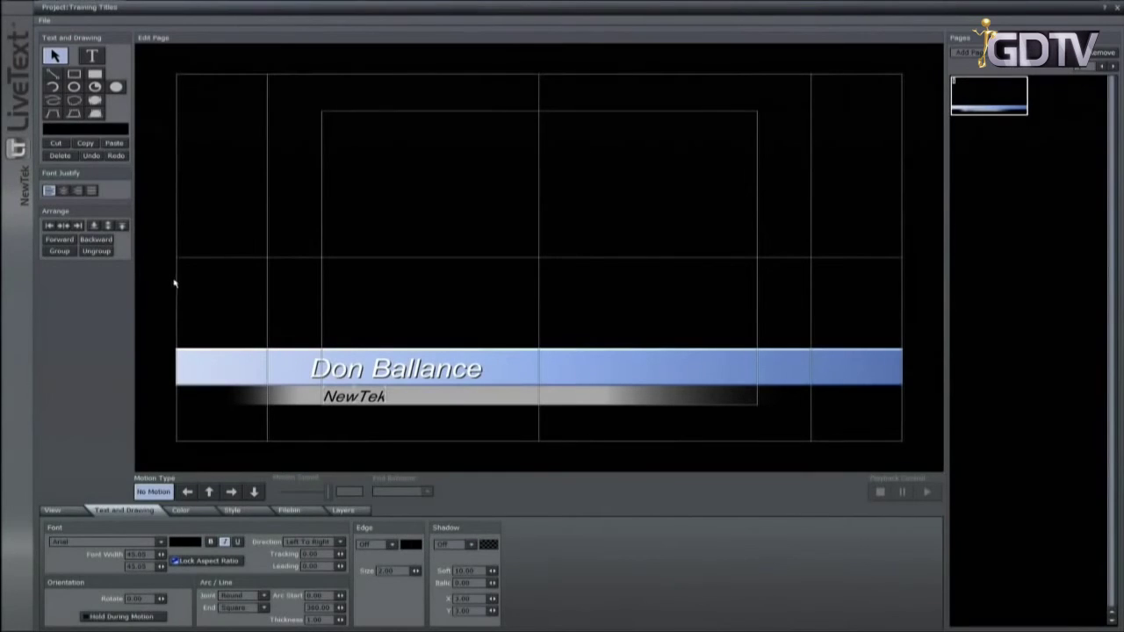
drag(147, 265, 541, 473)
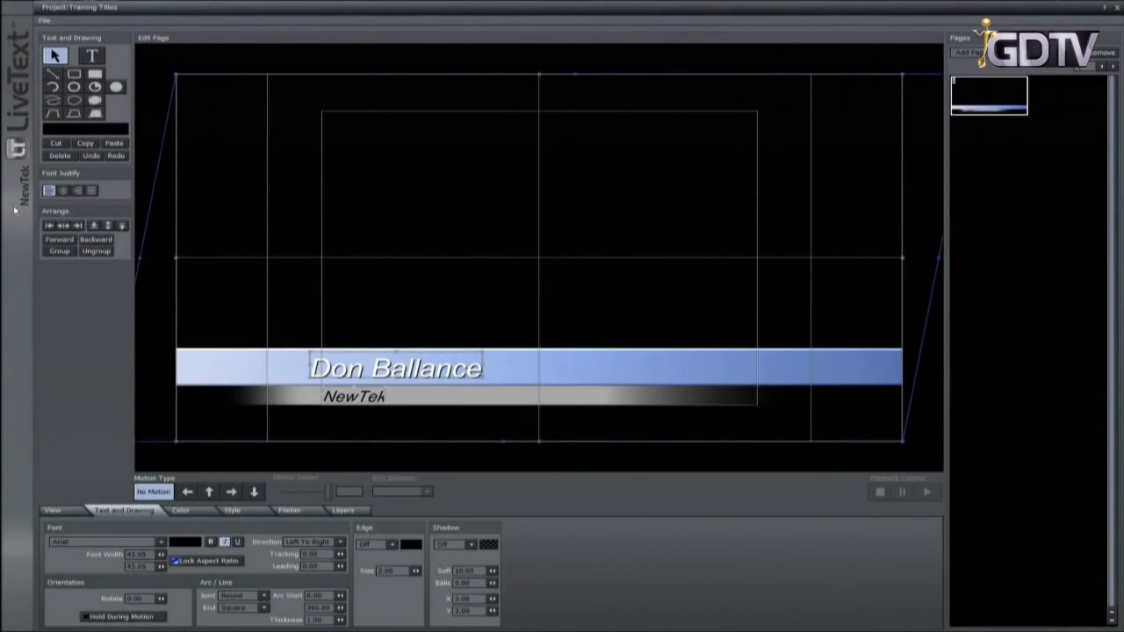
click(59, 251)
drag(378, 286, 344, 261)
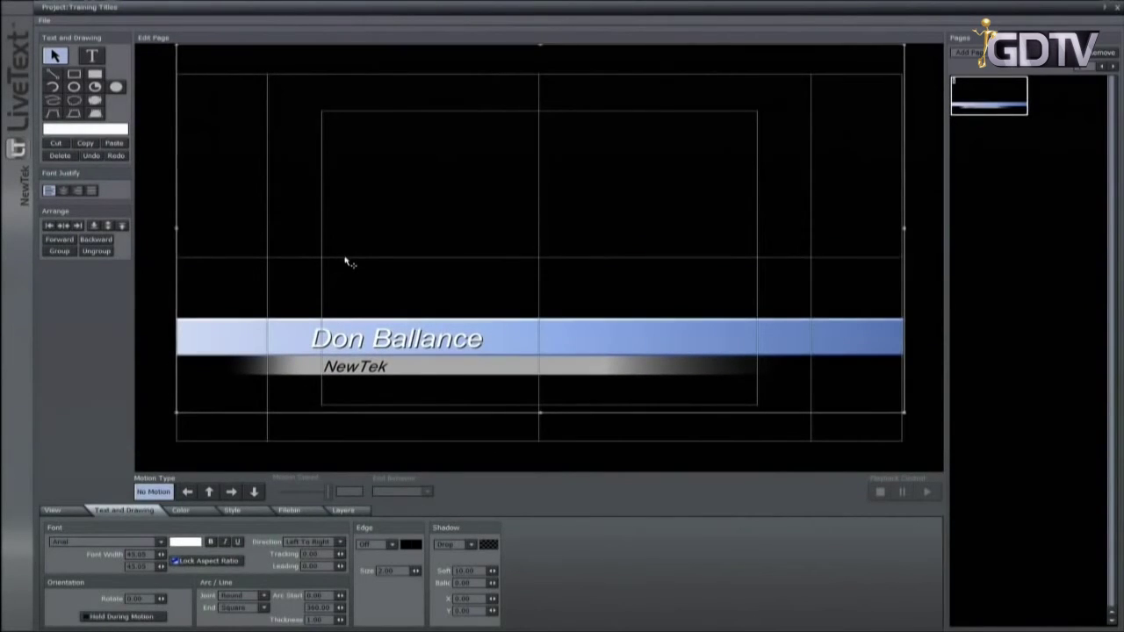
key(ctrl+z)
click(99, 252)
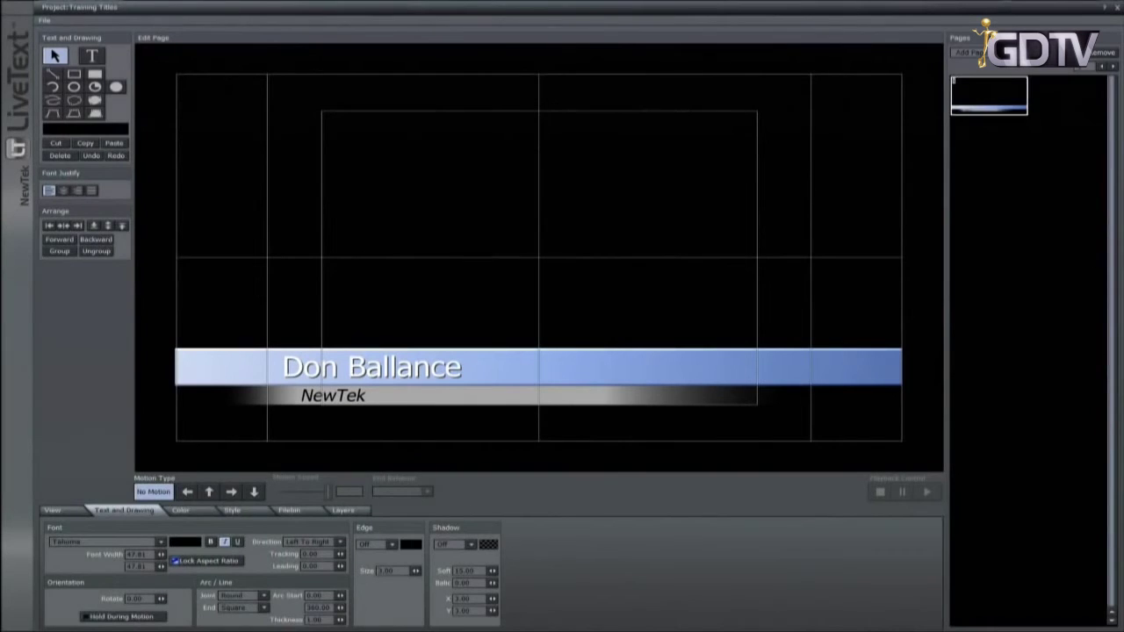
Step: Add a second blank page to the project, removing and re-adding it once
click(969, 52)
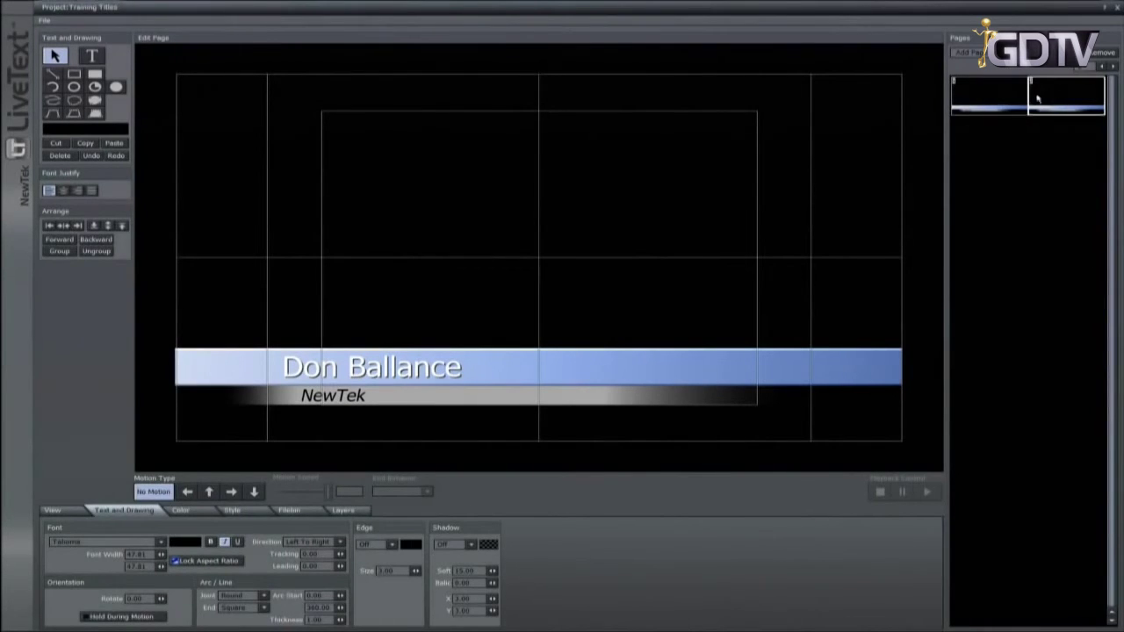
click(1098, 55)
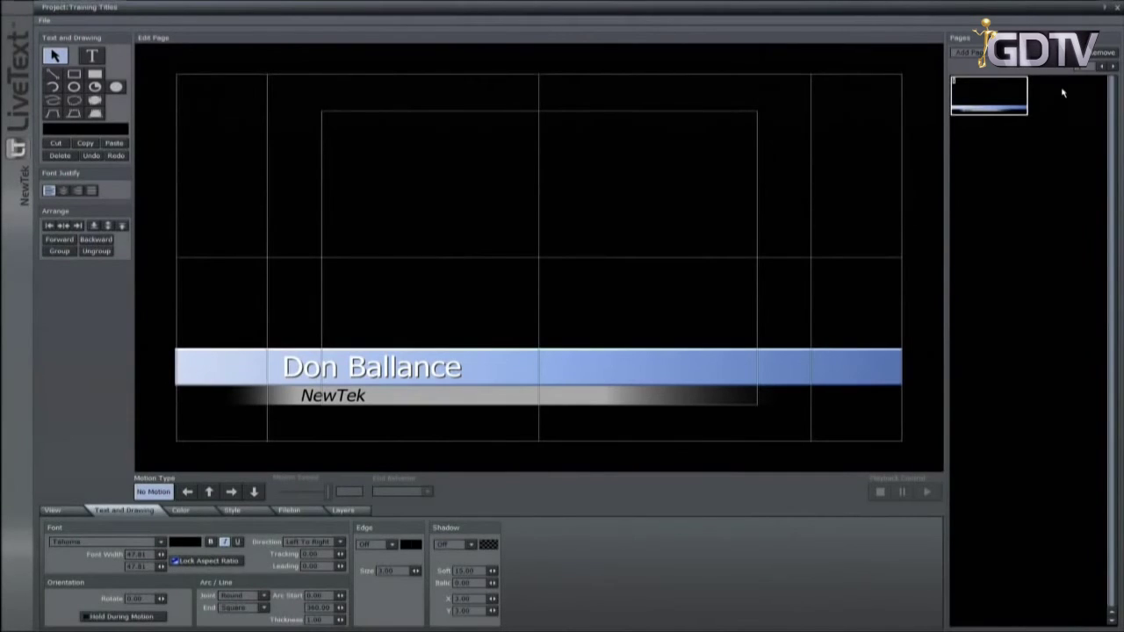
click(1063, 92)
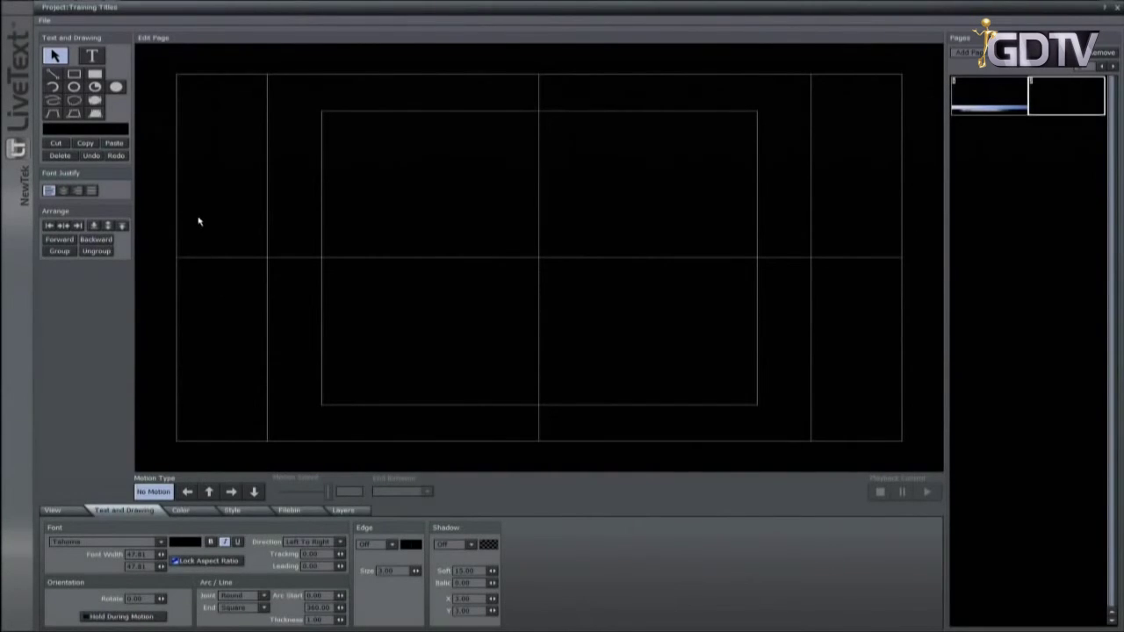
click(968, 53)
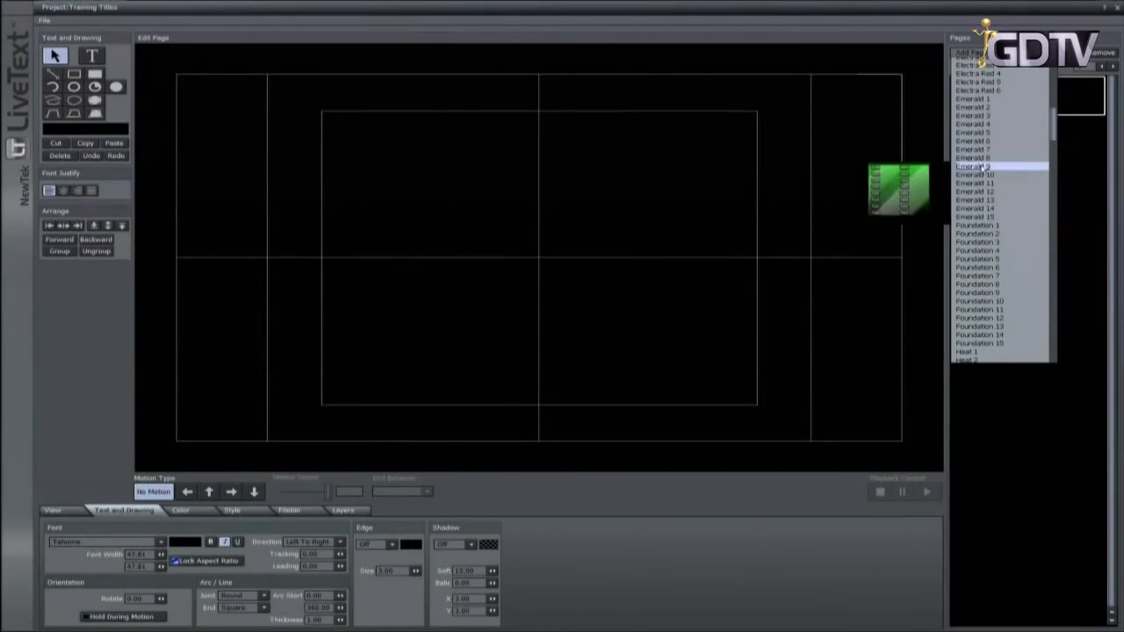
click(994, 354)
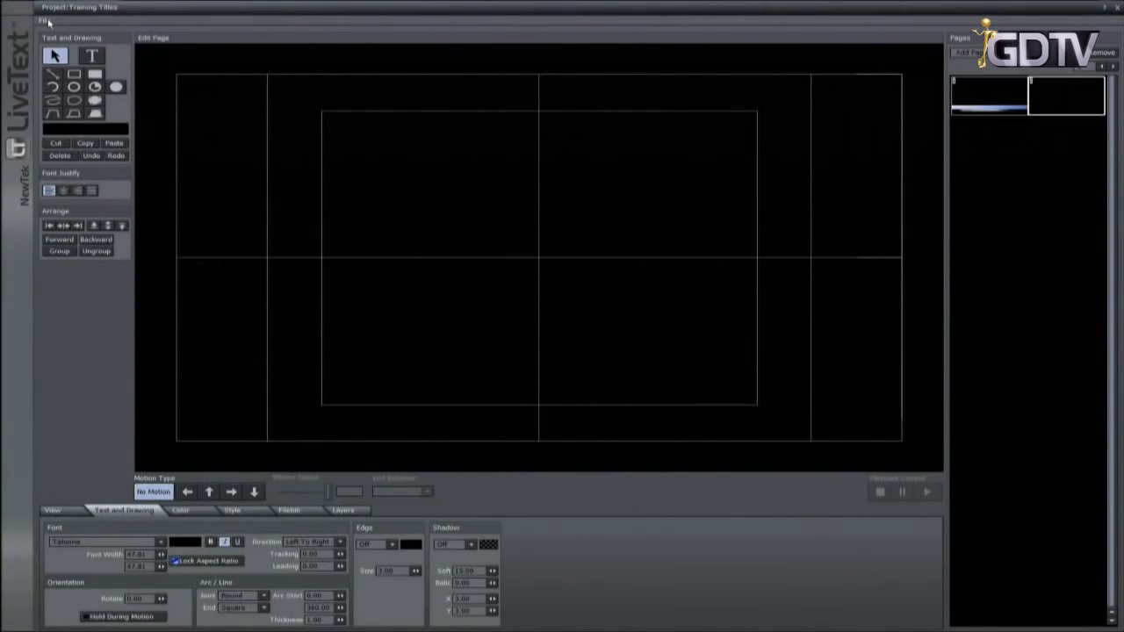
Step: Import the credits .txt file from the D: drive with file type *.* and Center alignment
click(46, 20)
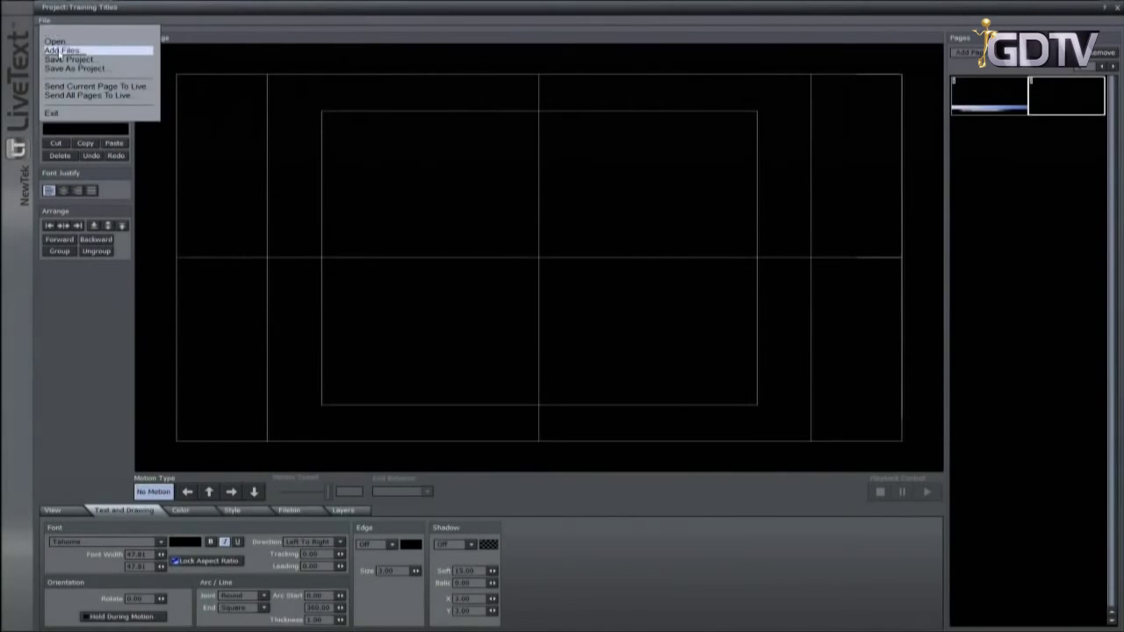
click(61, 50)
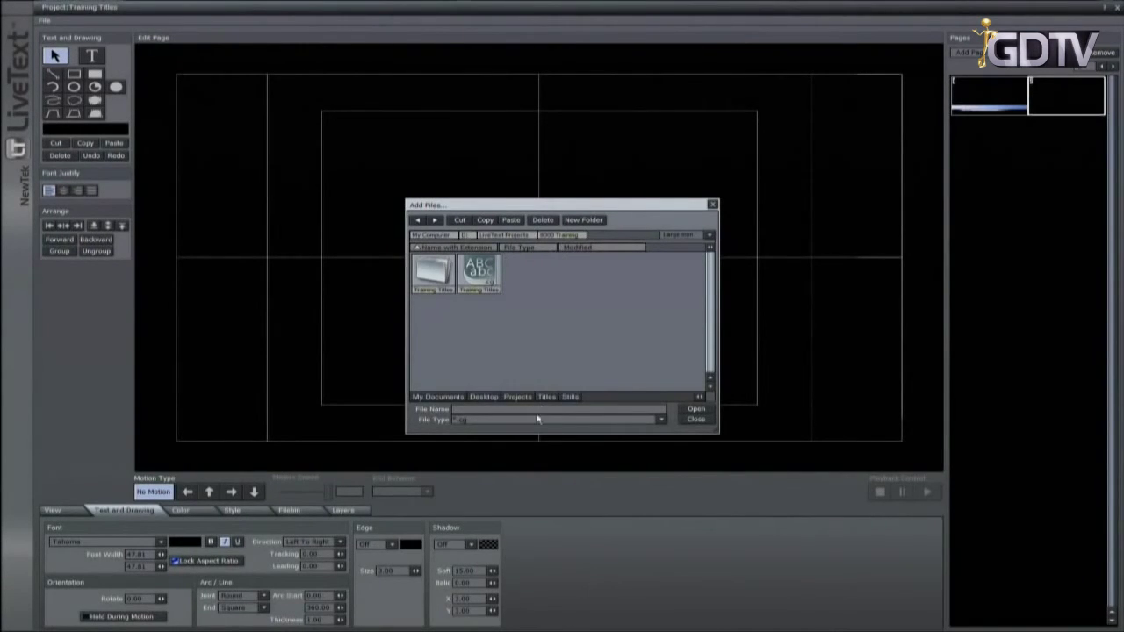
click(660, 420)
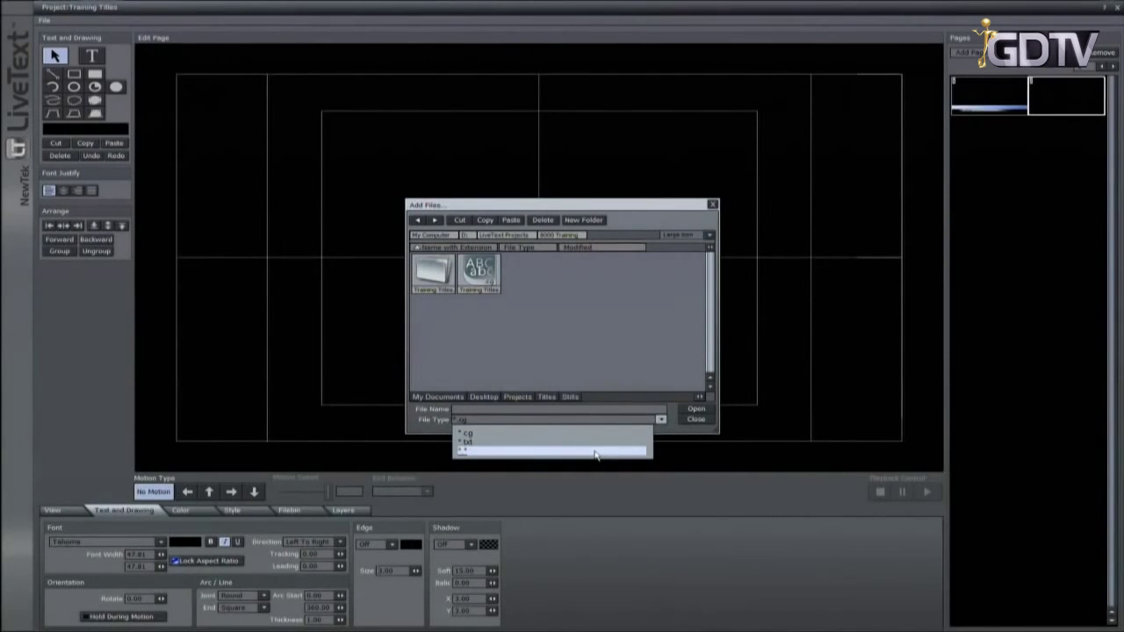
click(480, 453)
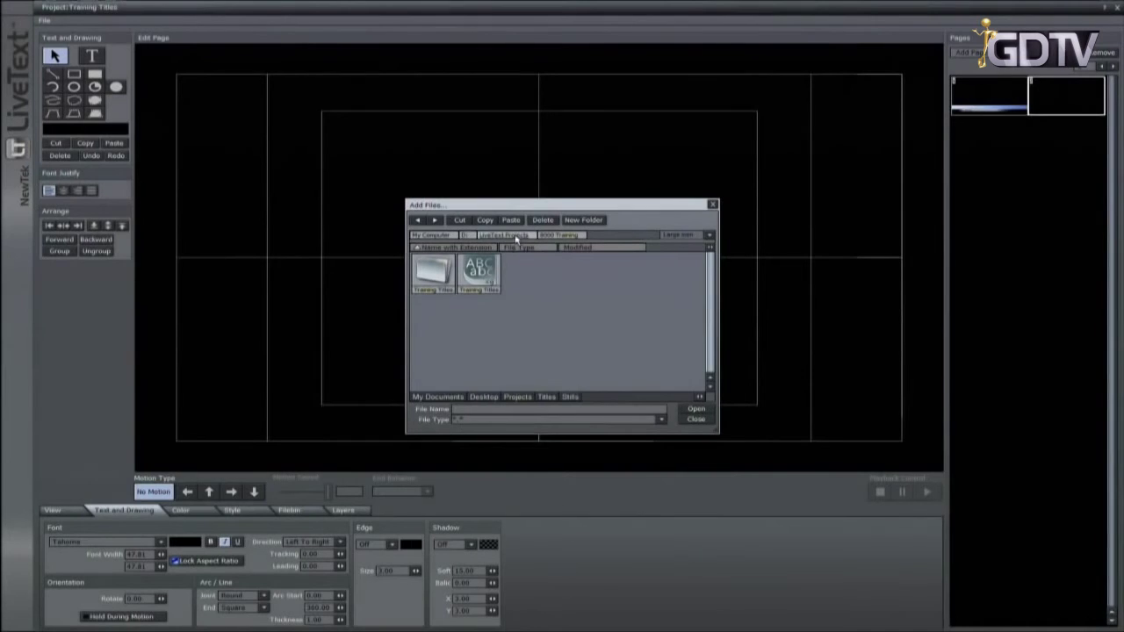
click(469, 236)
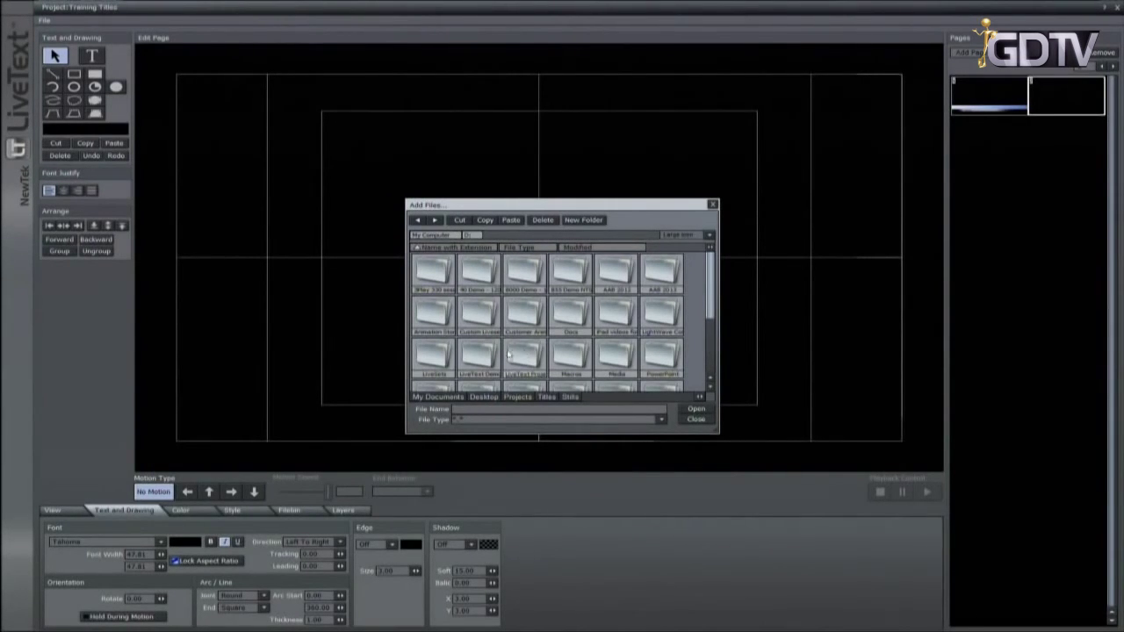
double_click(479, 356)
double_click(524, 274)
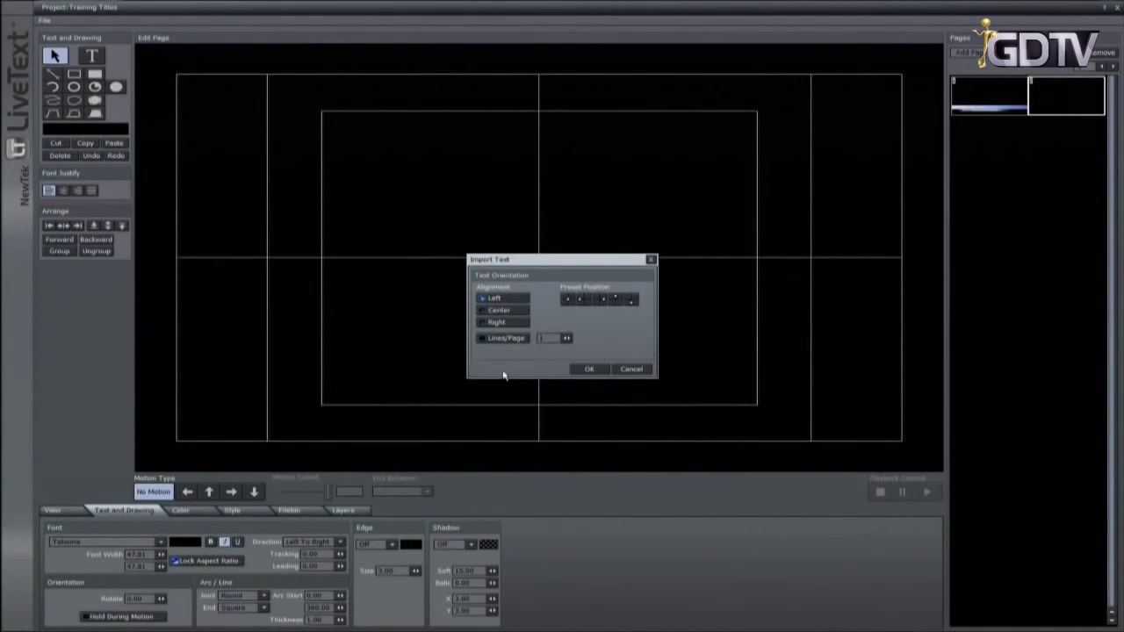
click(499, 311)
click(587, 369)
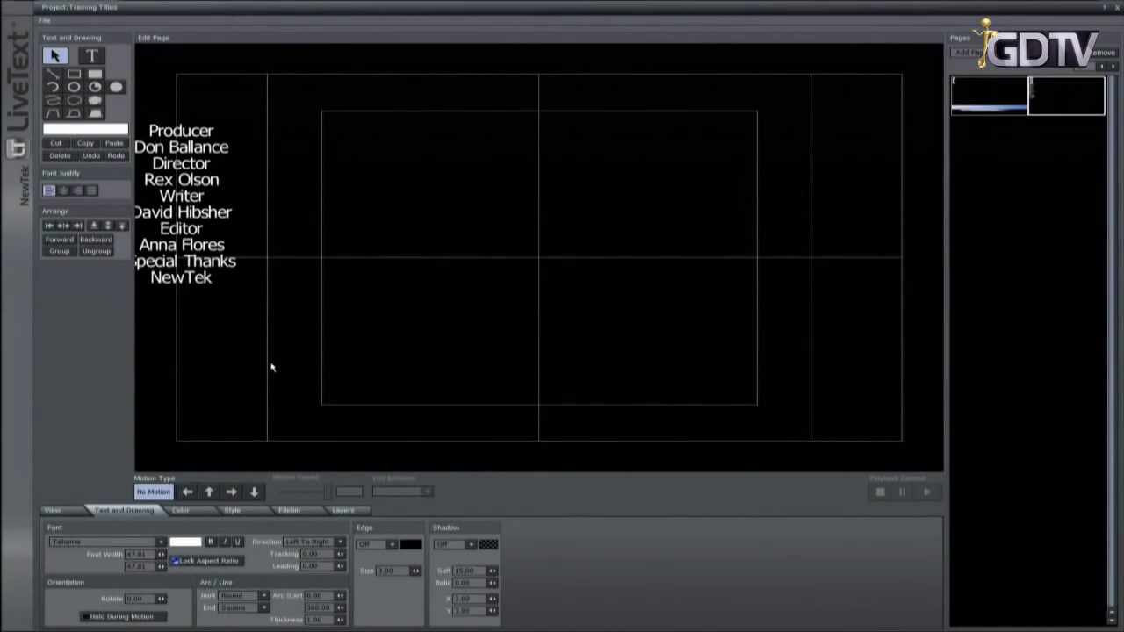
drag(284, 369, 154, 80)
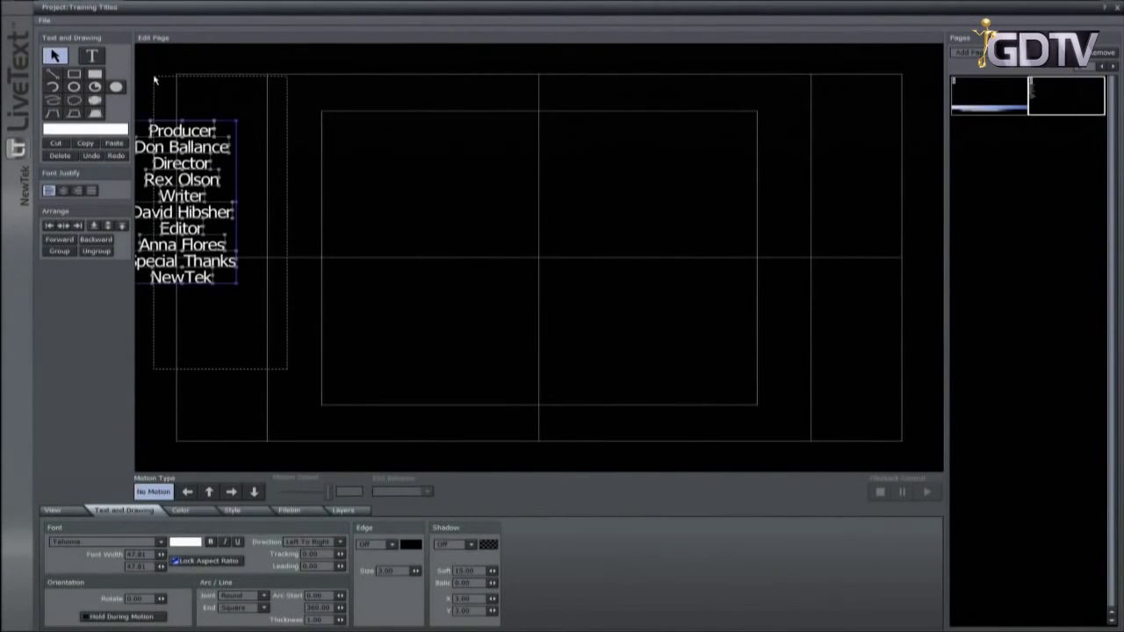
Step: Reselect the whole credits block with Ctrl+A and drag it into the page centre
click(285, 298)
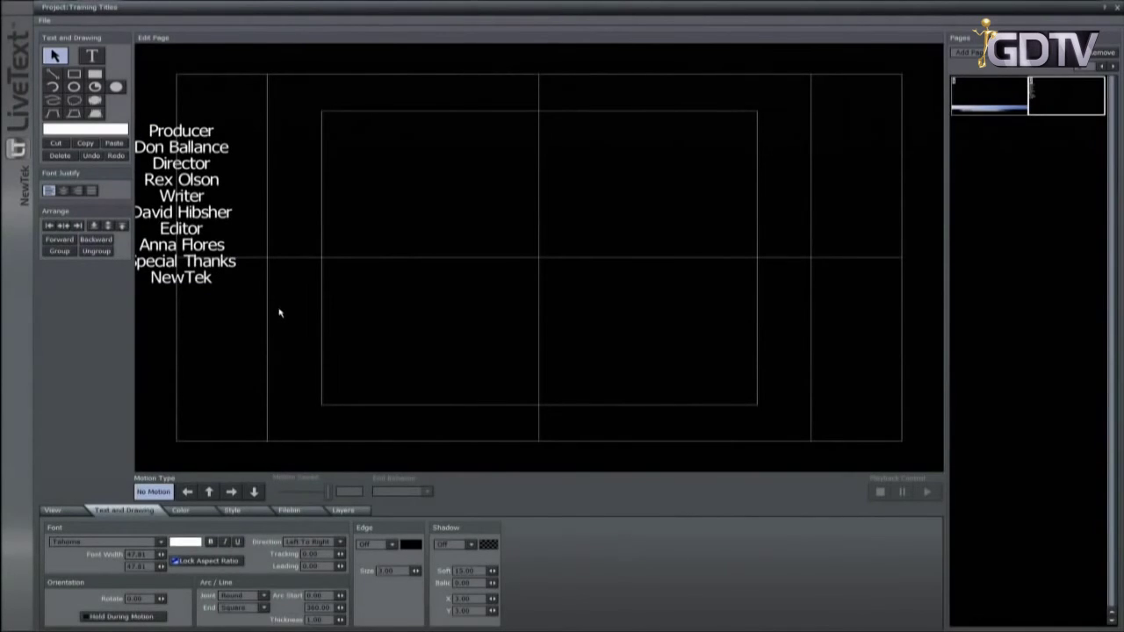
key(ctrl+a)
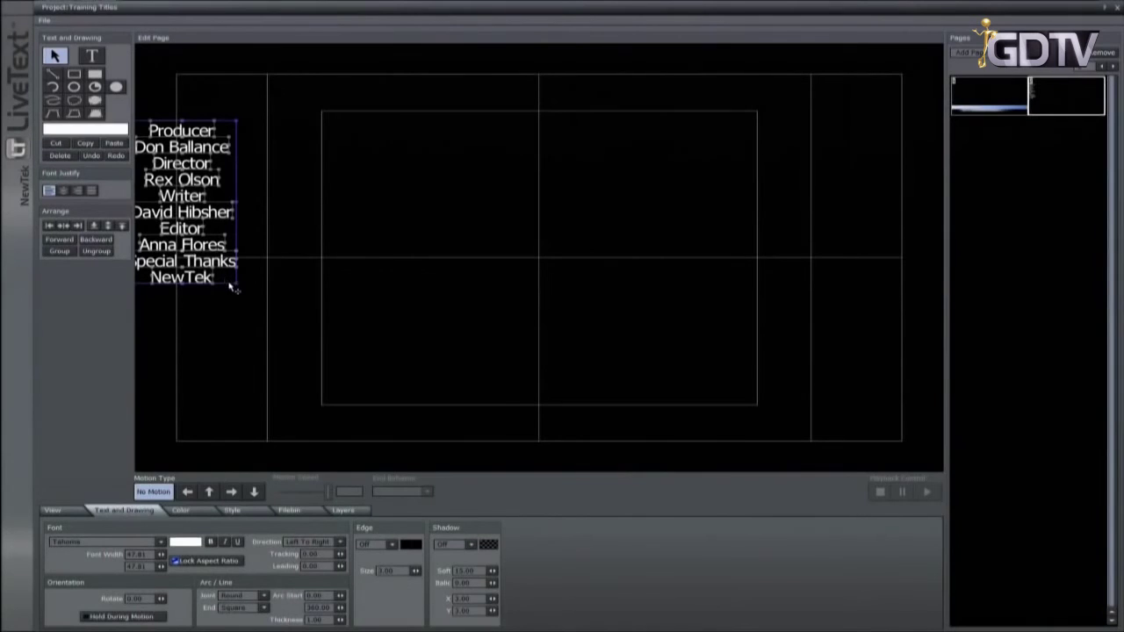
drag(229, 278, 632, 524)
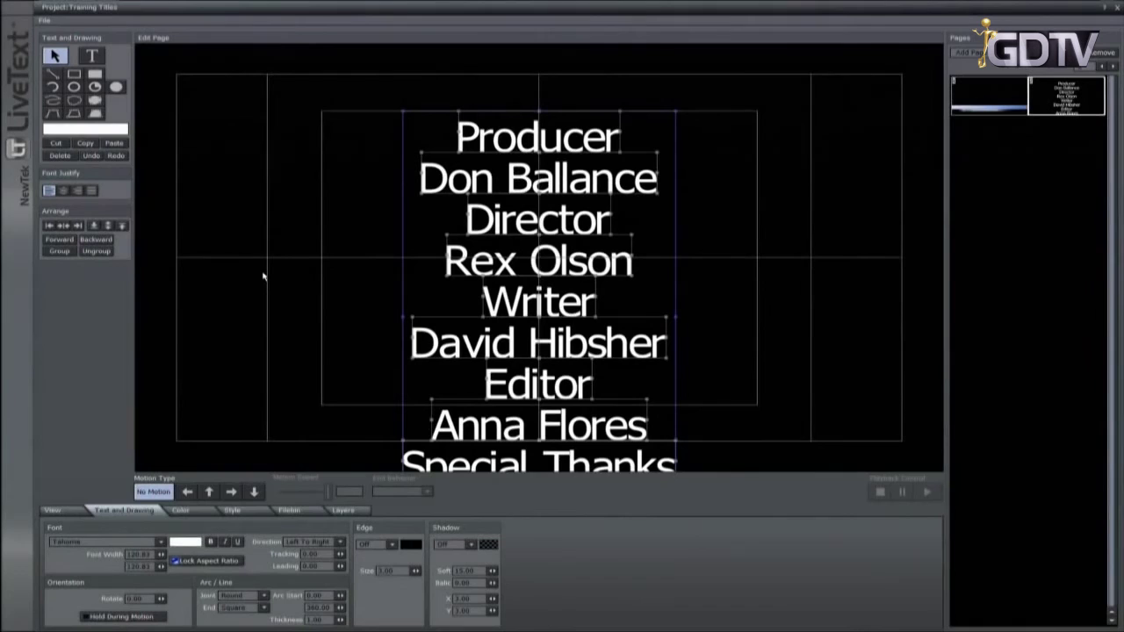
Step: Add blank lines between the credit pairs with the Text tool and set upward motion
click(93, 58)
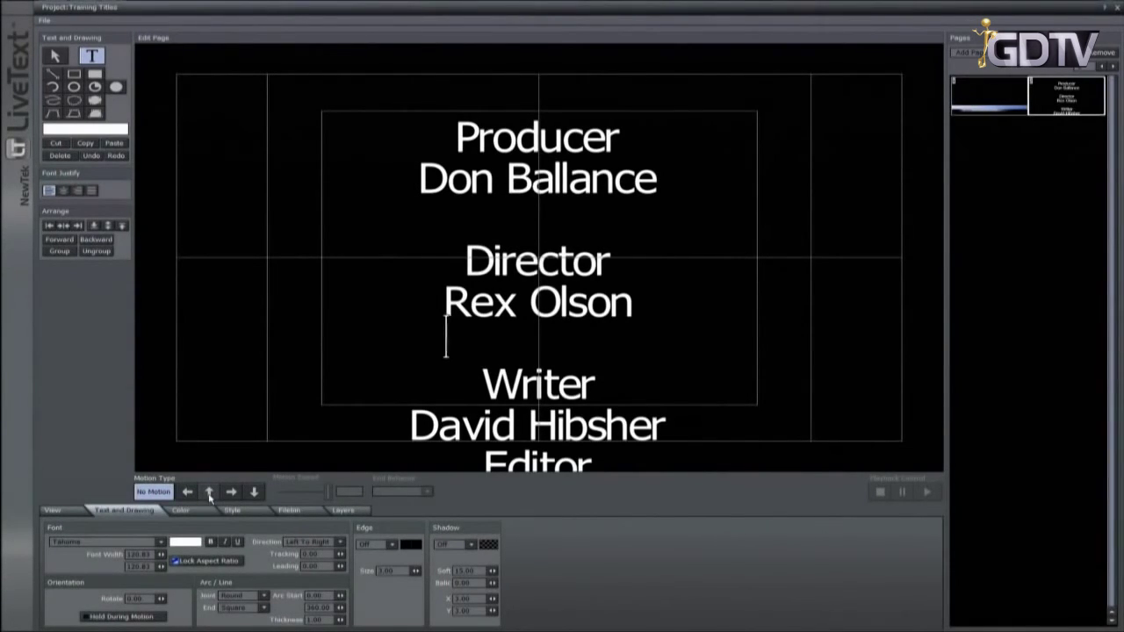
click(209, 493)
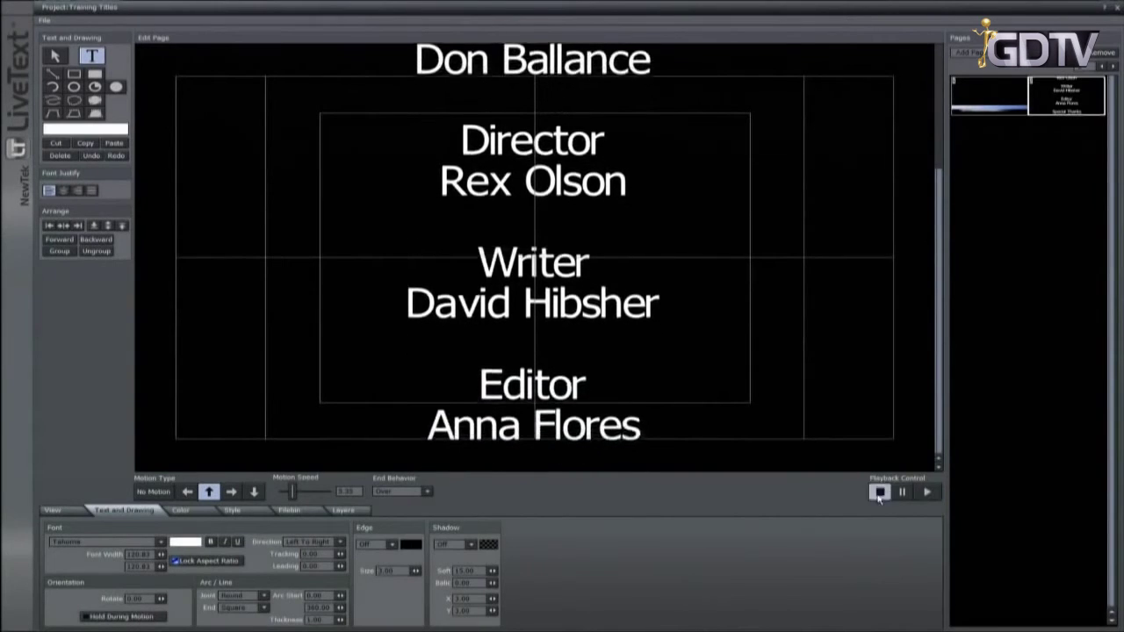
Step: Stop the credit roll preview after watching it play
click(879, 495)
Step: Give all credits a heavy bold preset, centre them horizontally, and enable the checkerboard background
click(291, 511)
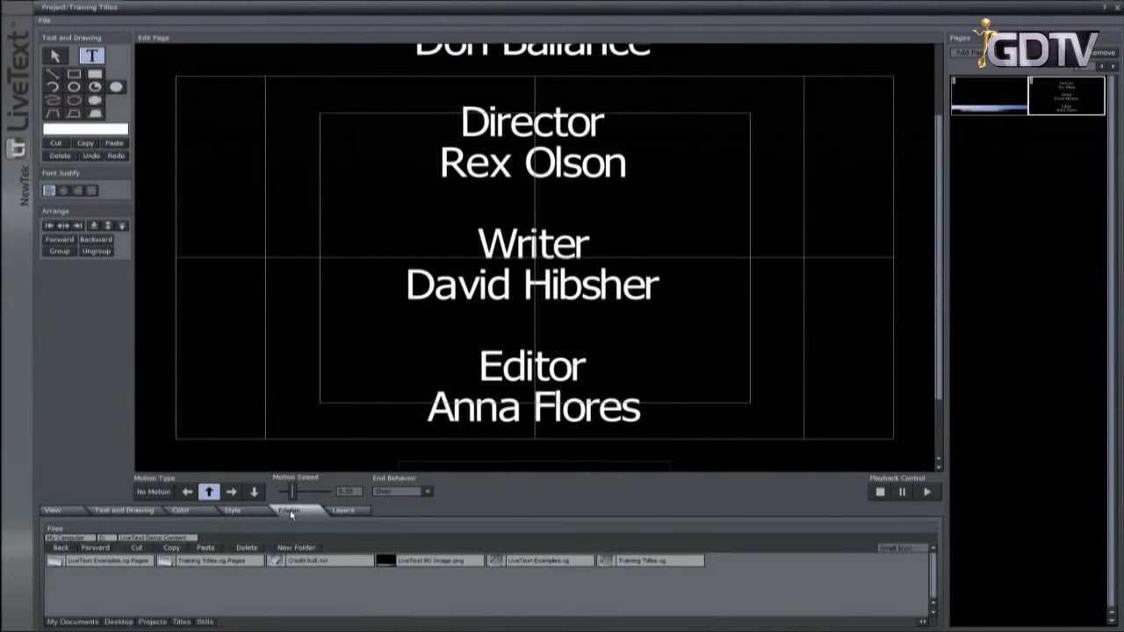
key(ctrl+a)
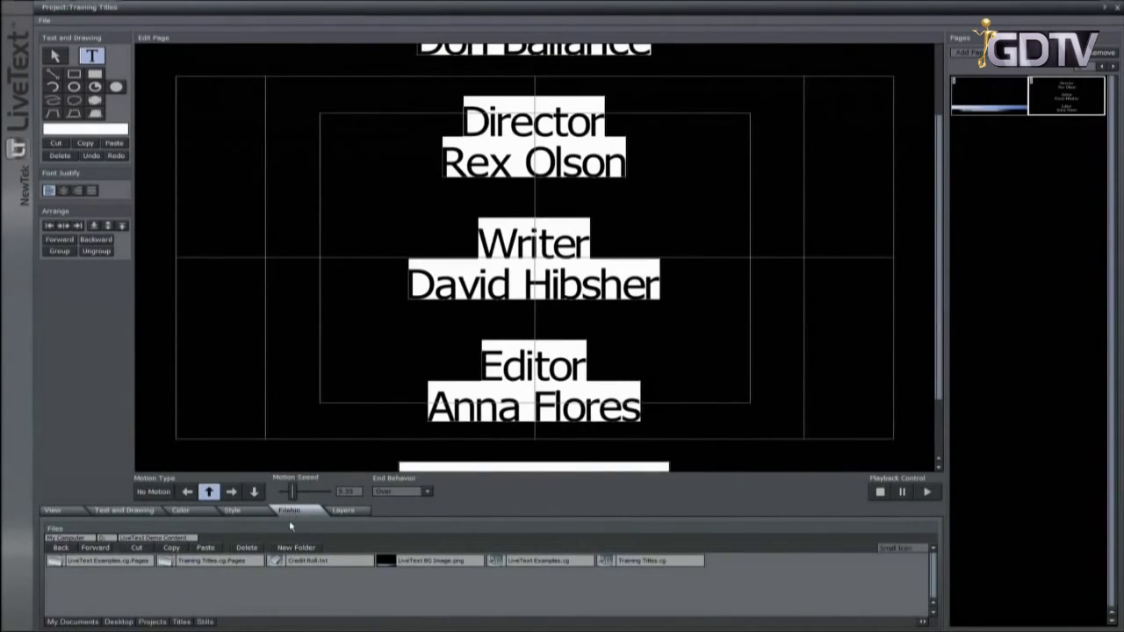
click(233, 511)
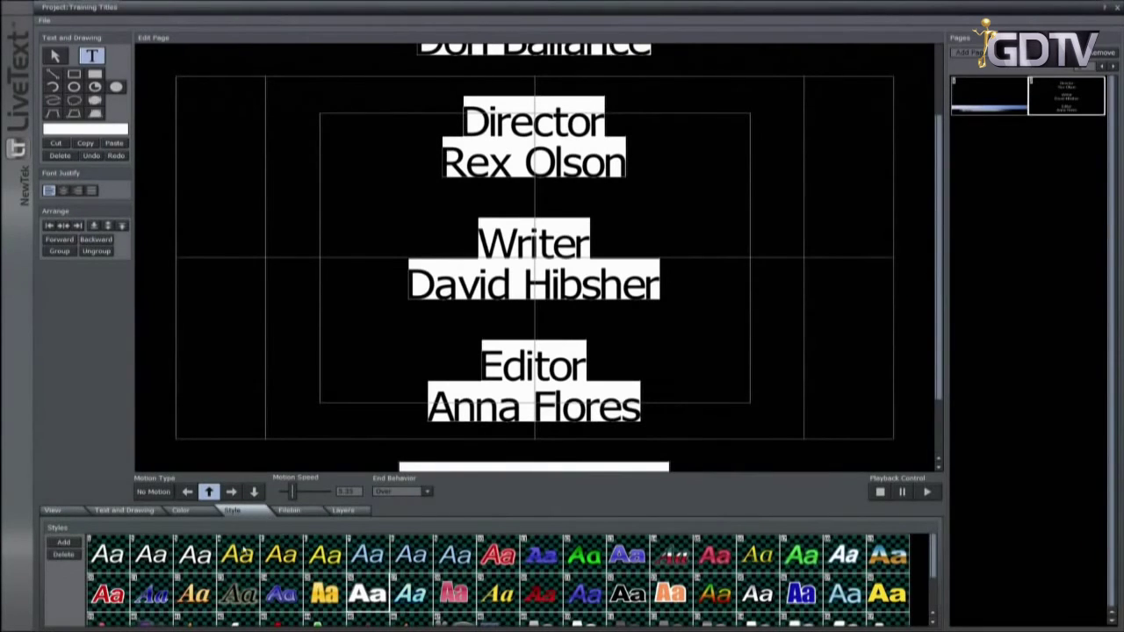
click(383, 598)
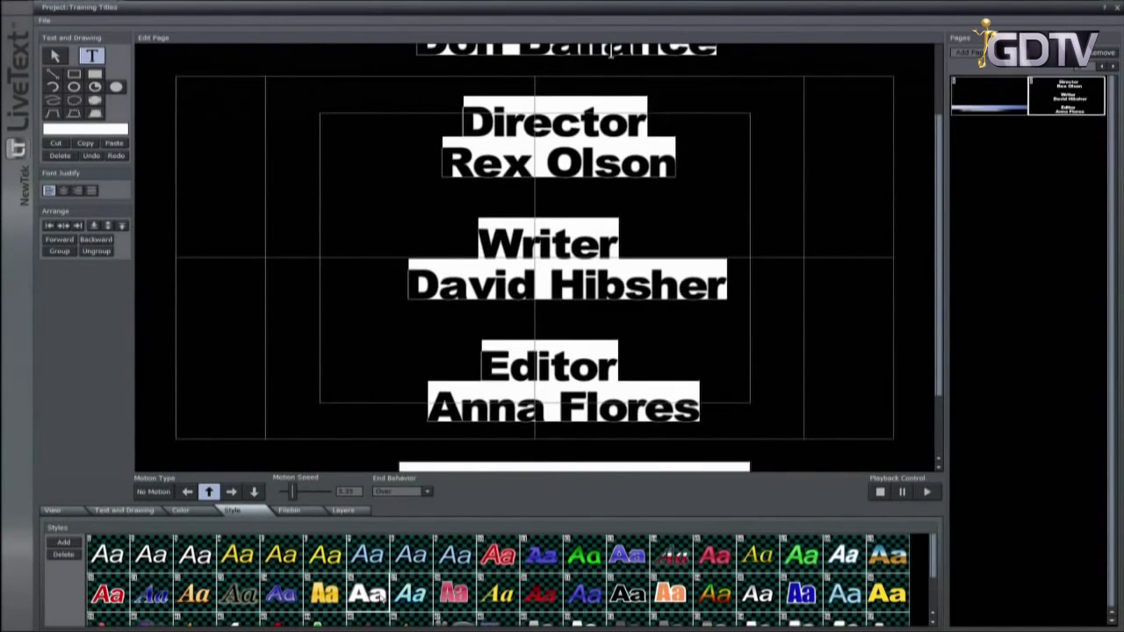
click(63, 227)
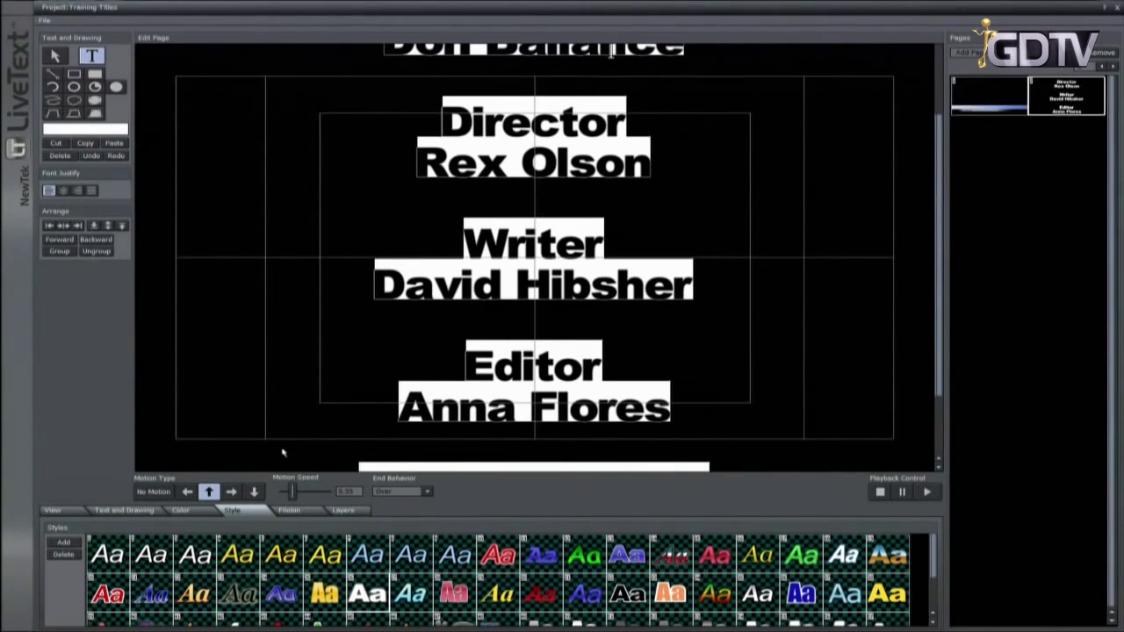
click(55, 512)
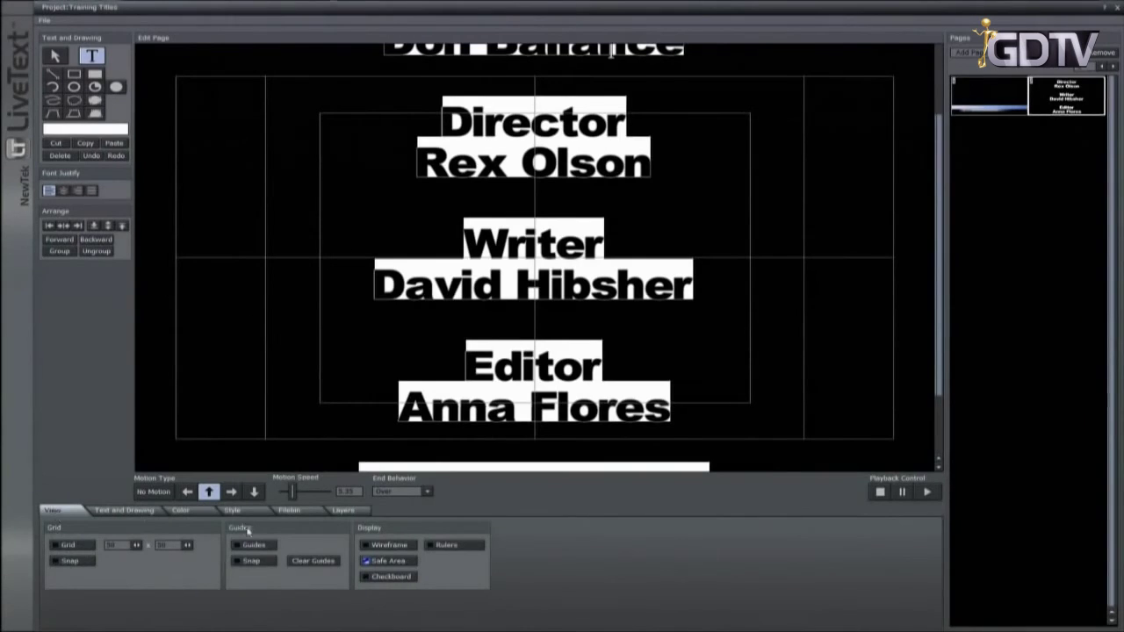
click(381, 577)
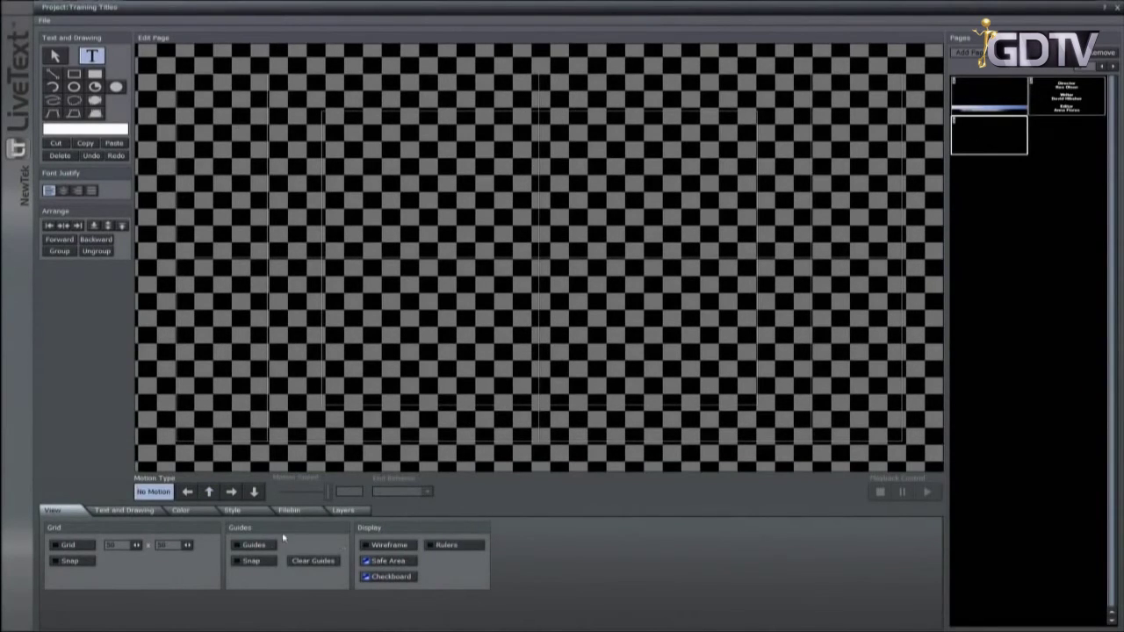
Step: Place the portrait image, finish the presenter's name, and send the portrait to the back
click(289, 510)
drag(192, 563, 407, 384)
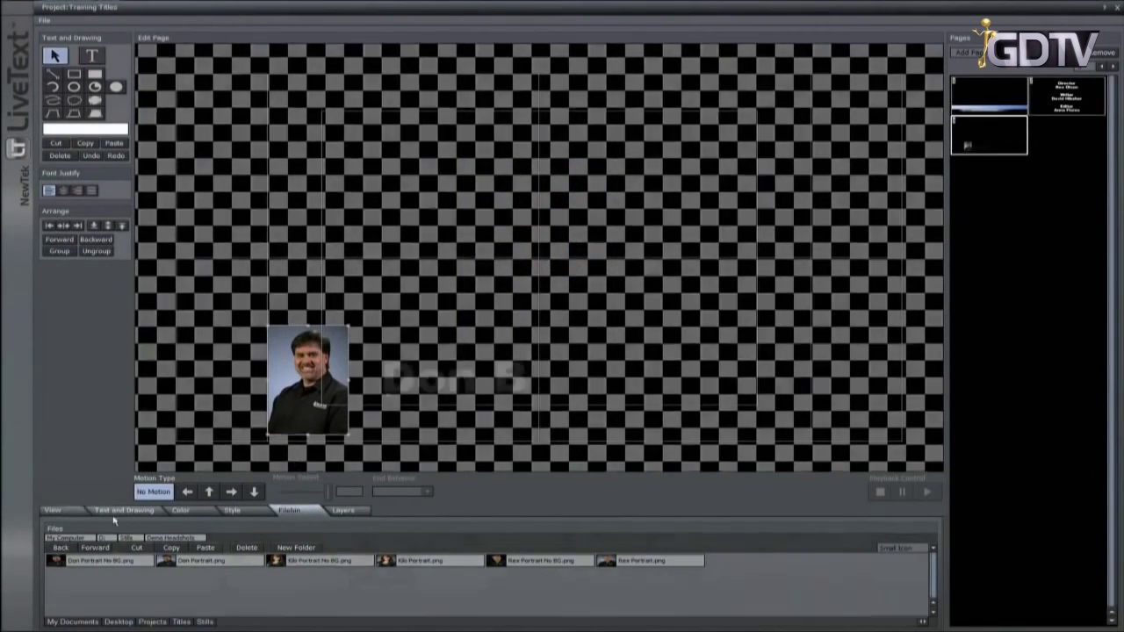
text(llance)
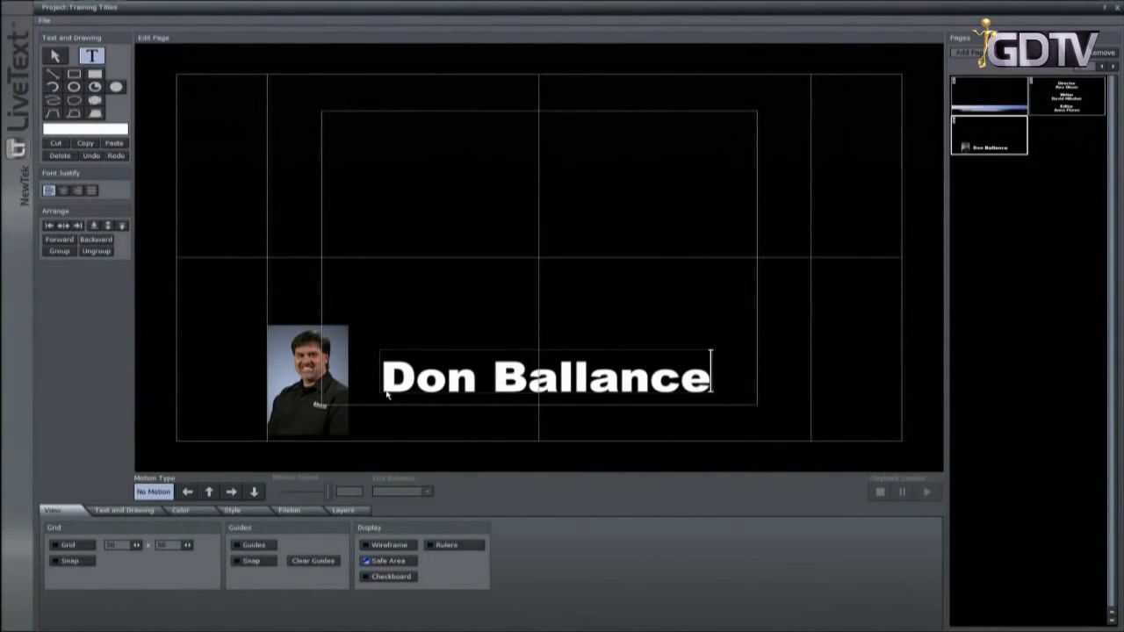
key(Escape)
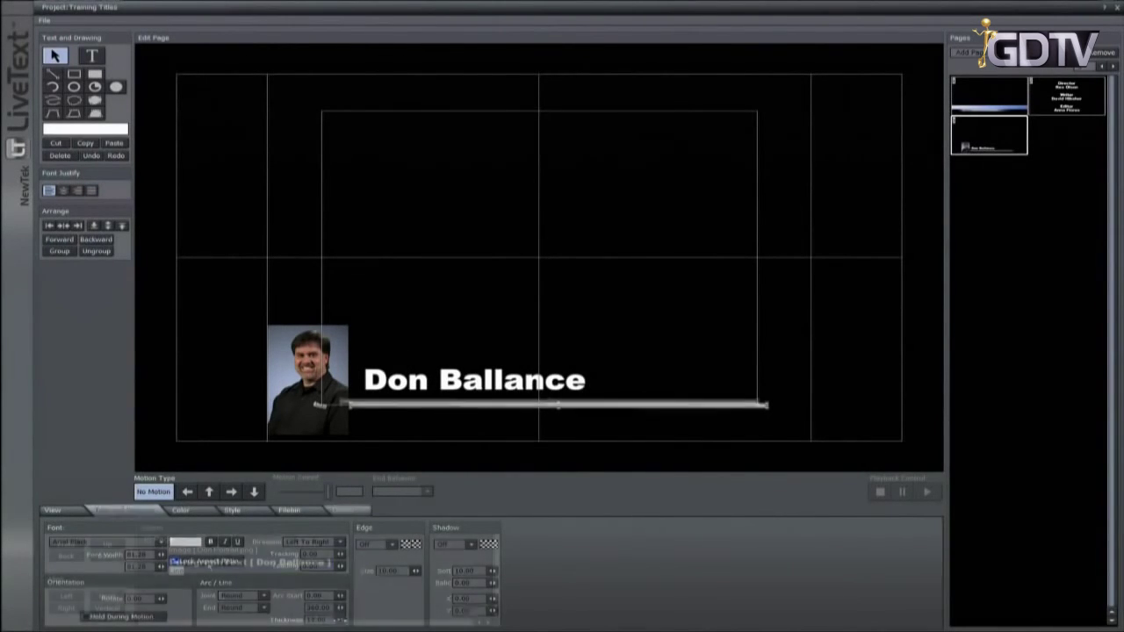
click(276, 429)
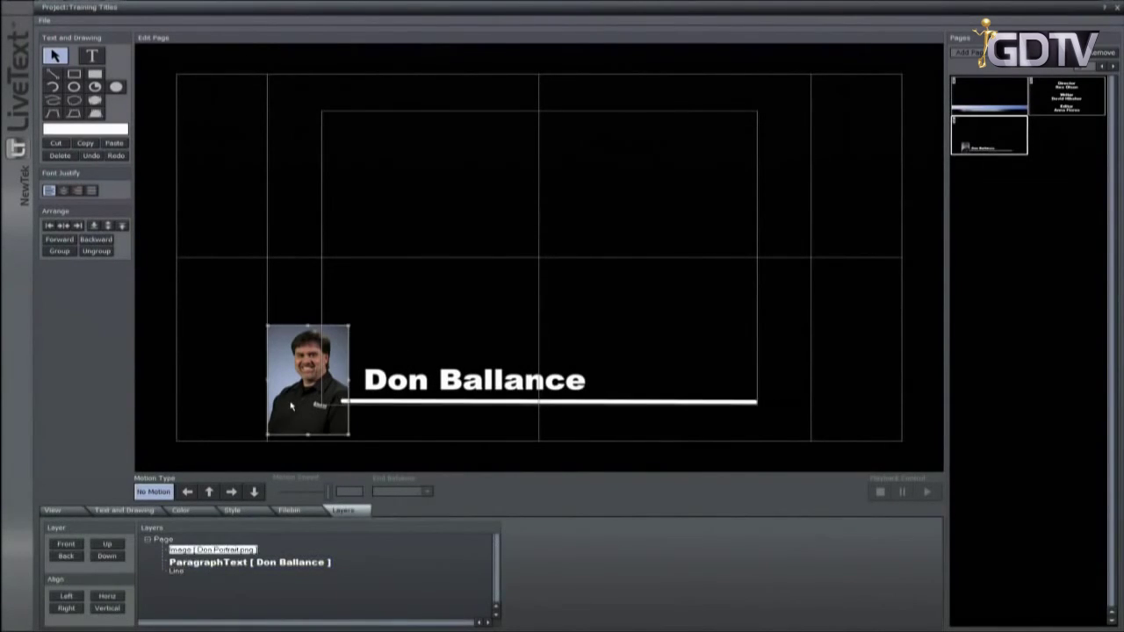
click(69, 557)
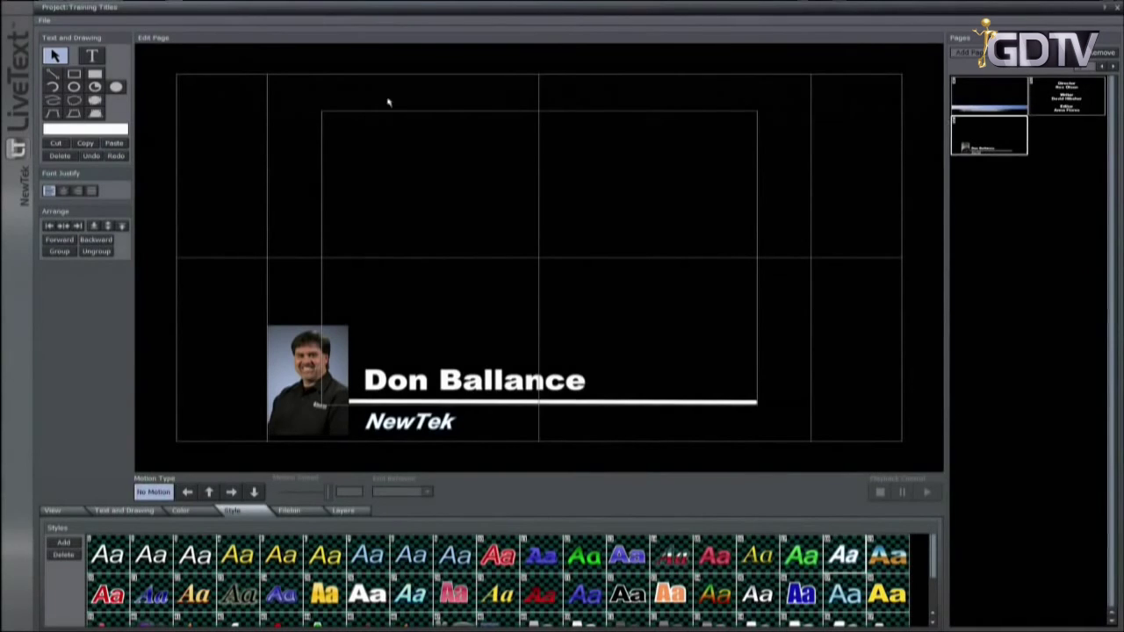
click(42, 21)
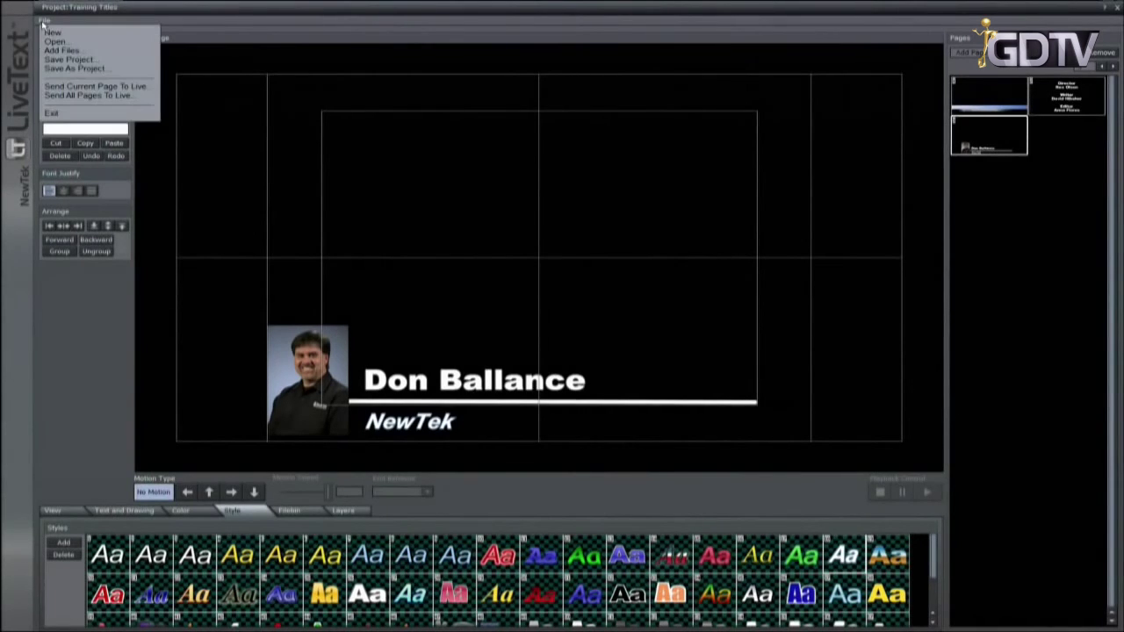
Step: Save the project over the existing Training Titles file
click(58, 69)
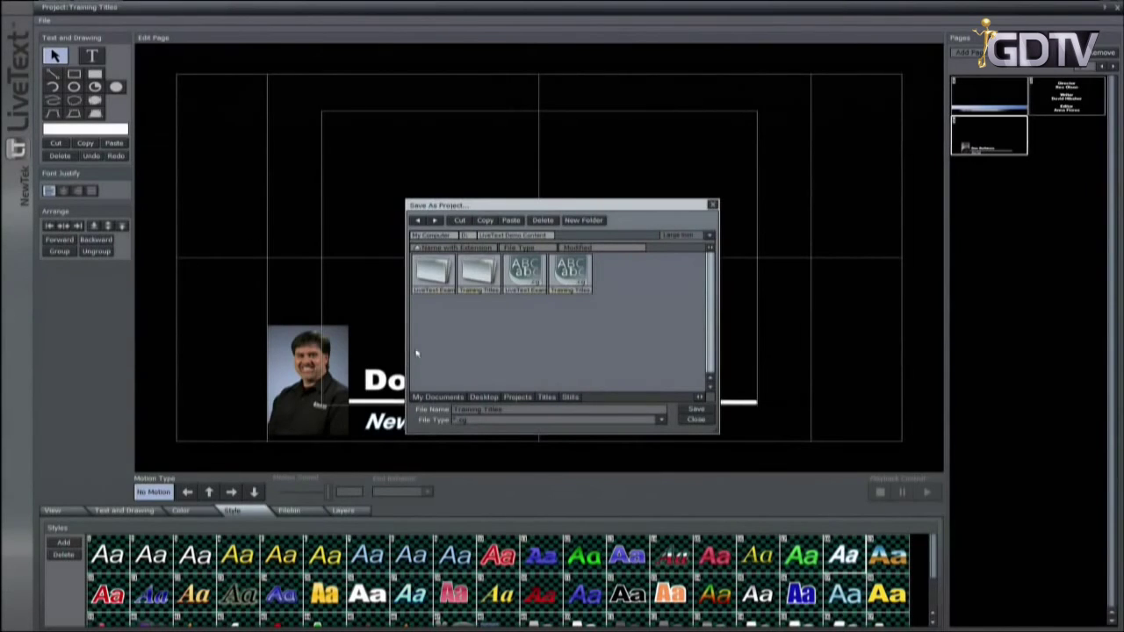
click(567, 272)
click(694, 410)
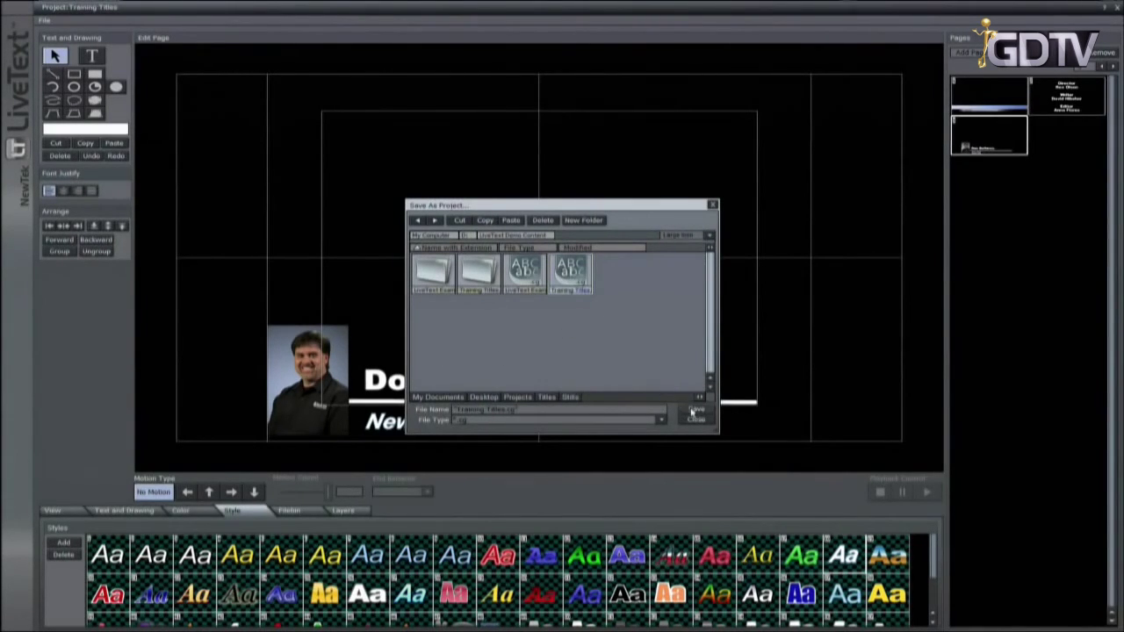
click(620, 362)
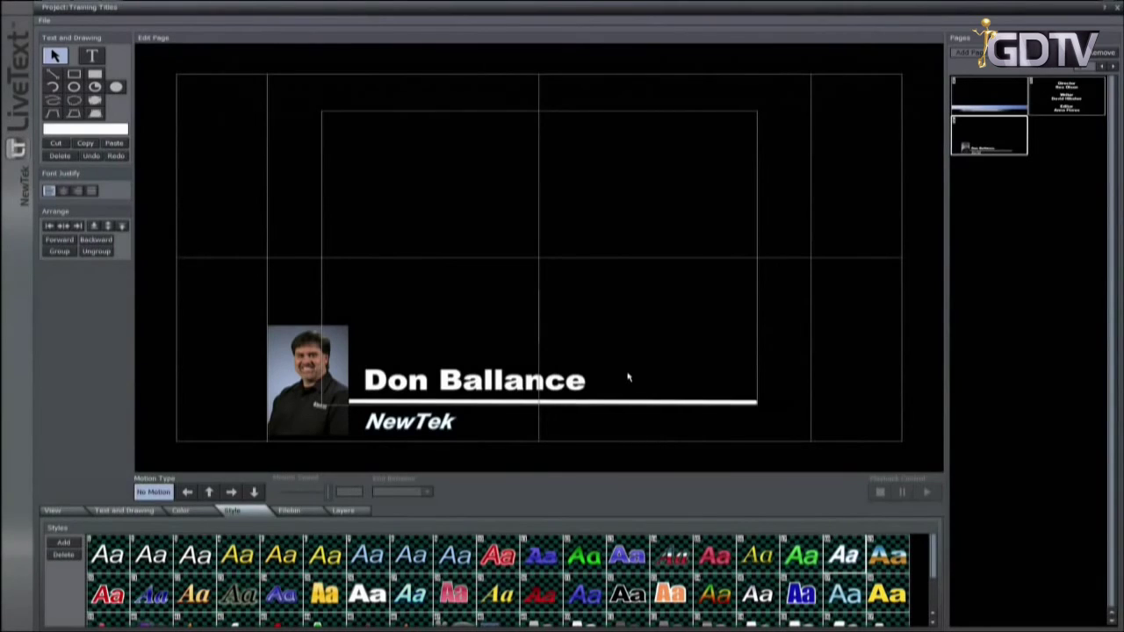
Step: Review the credits page, then return to the lower-third page
click(1051, 105)
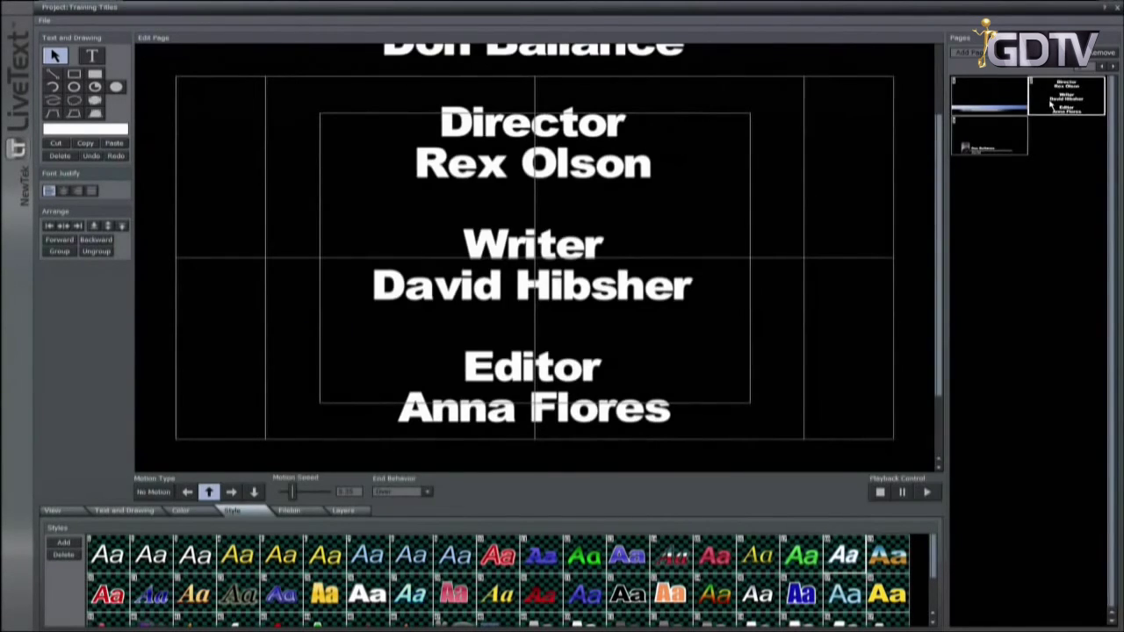
click(990, 99)
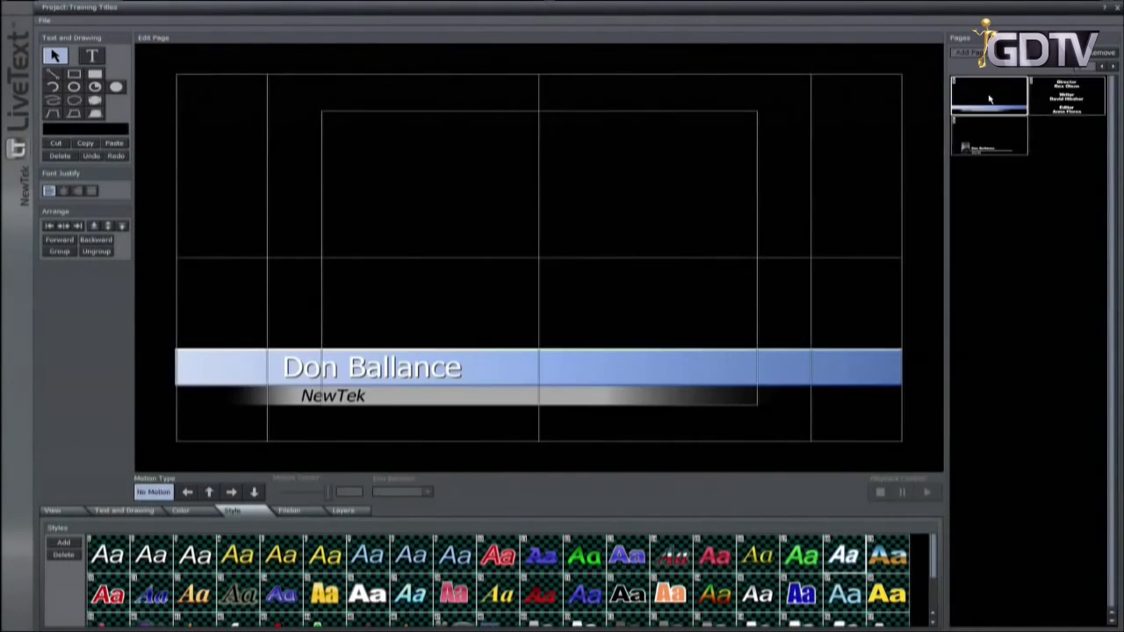
click(43, 21)
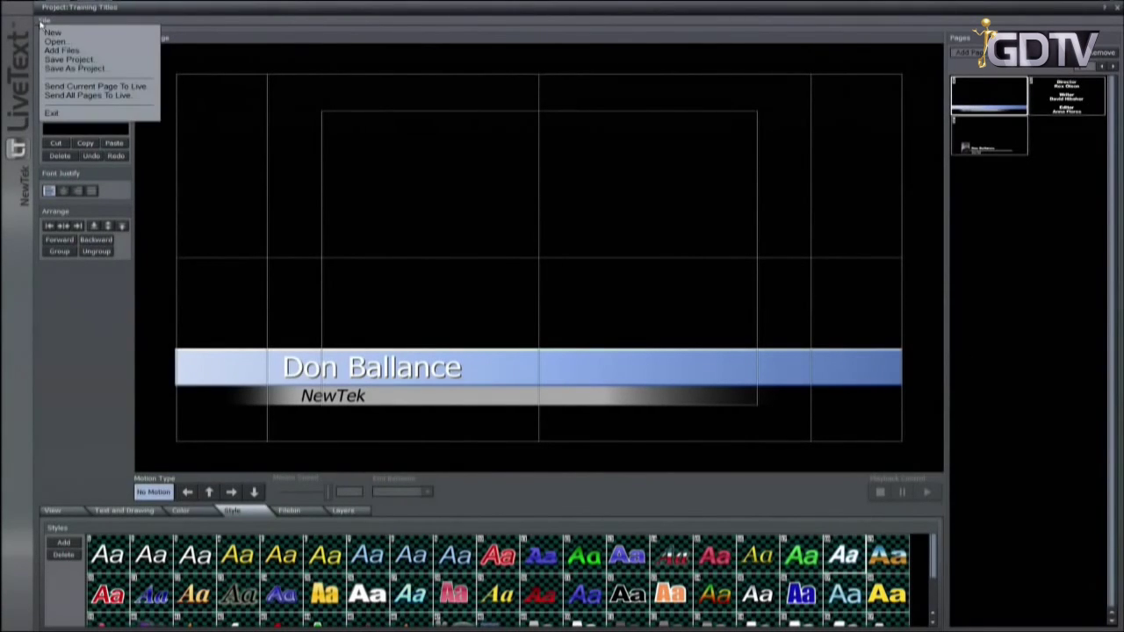
Step: Send all pages to Live as 'Training Titles' in Title Page (*.cgxml) format
click(74, 96)
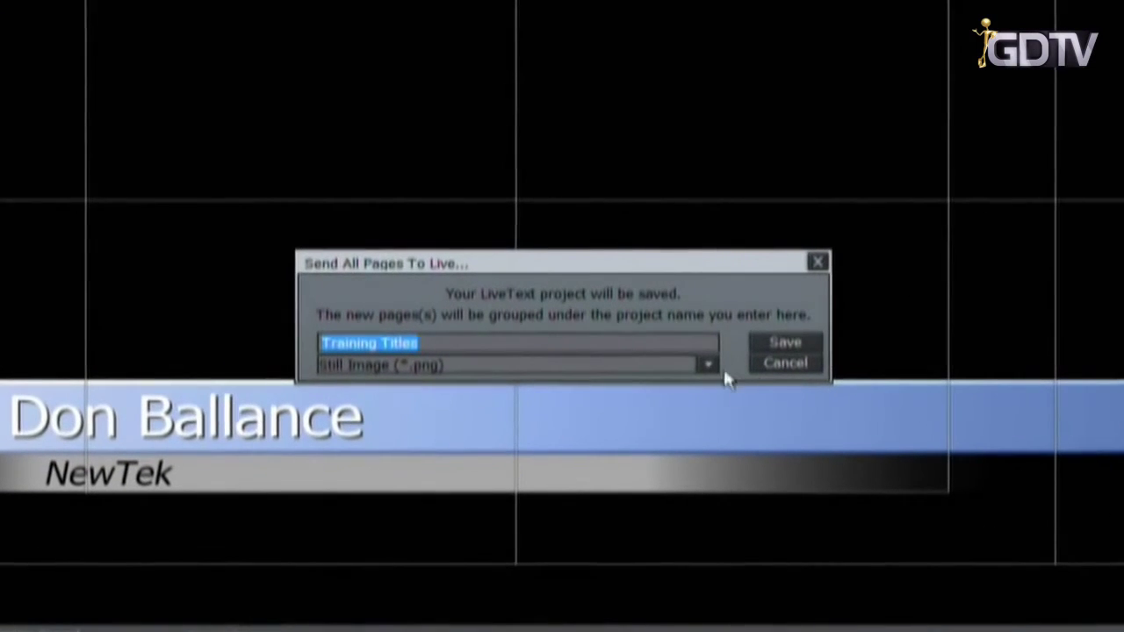
click(636, 340)
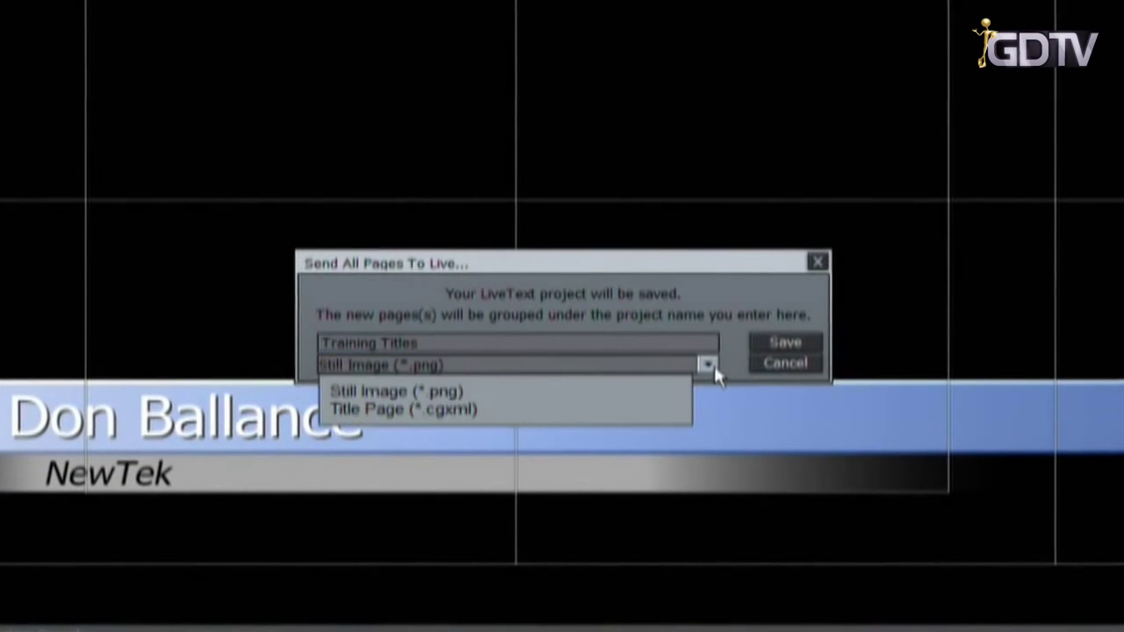
click(587, 422)
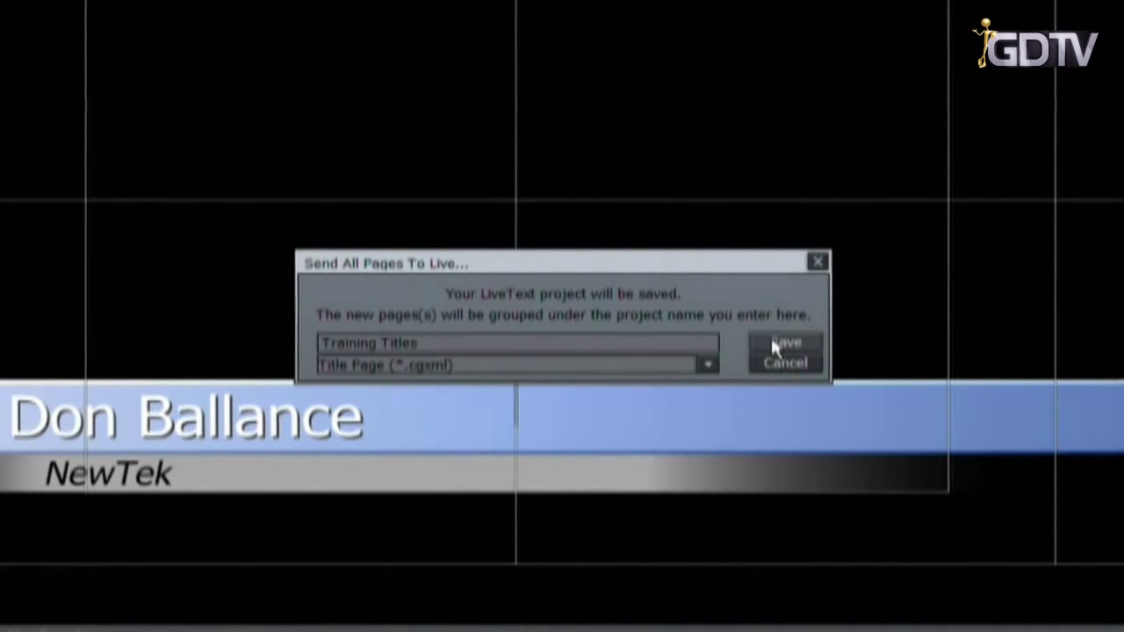
click(772, 341)
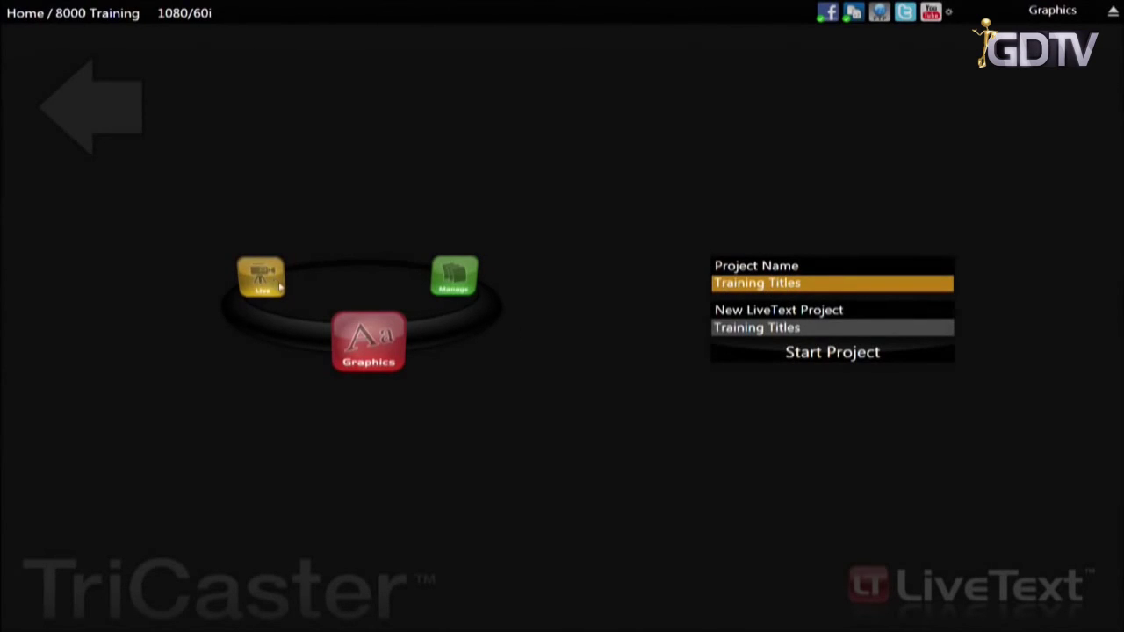
Step: Start Live Production from the TriCaster home screen icon ring
key(Left)
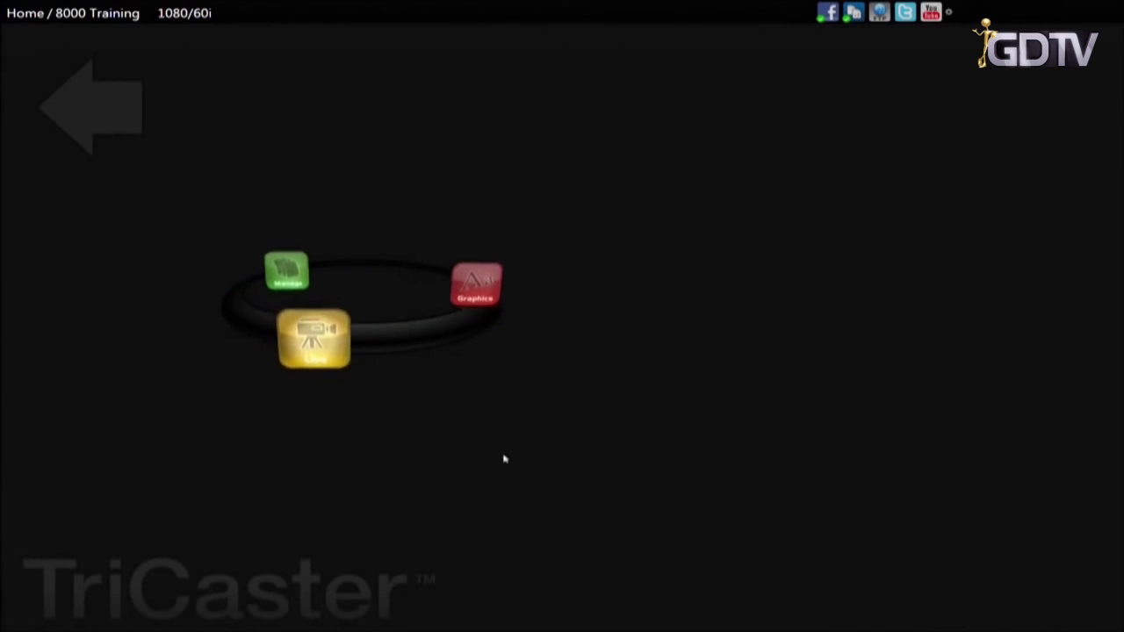
click(739, 320)
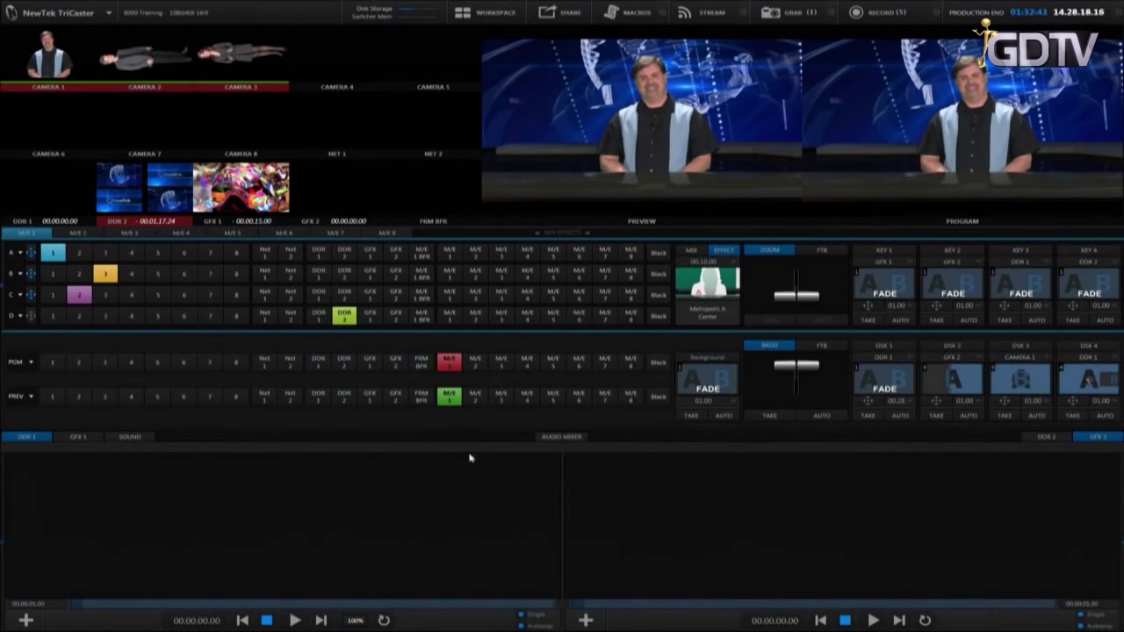
click(586, 620)
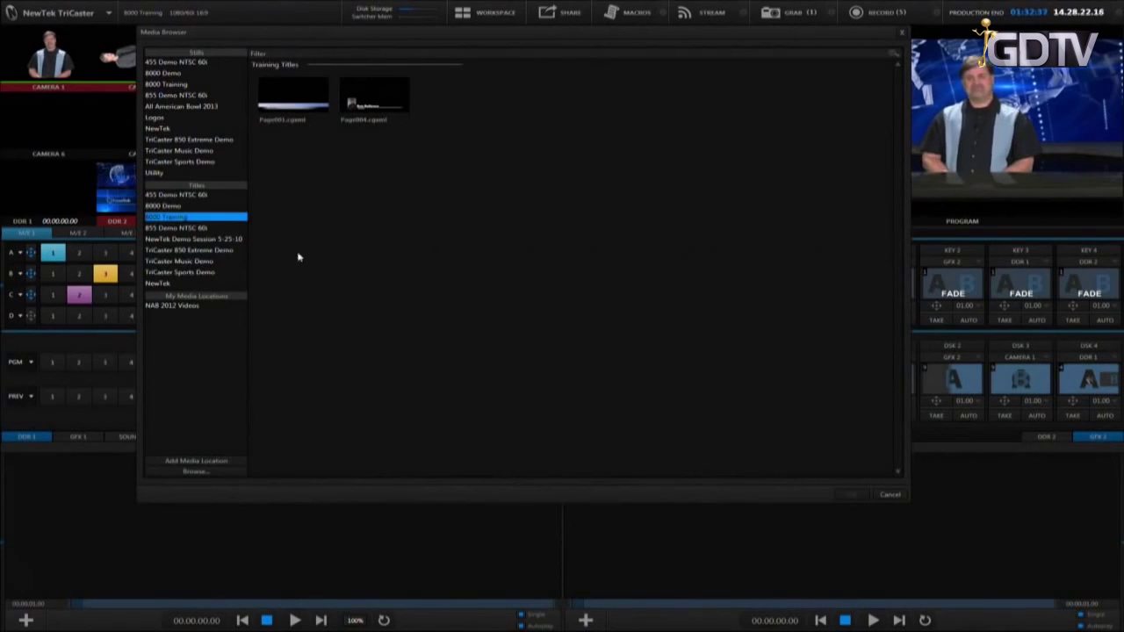
click(849, 495)
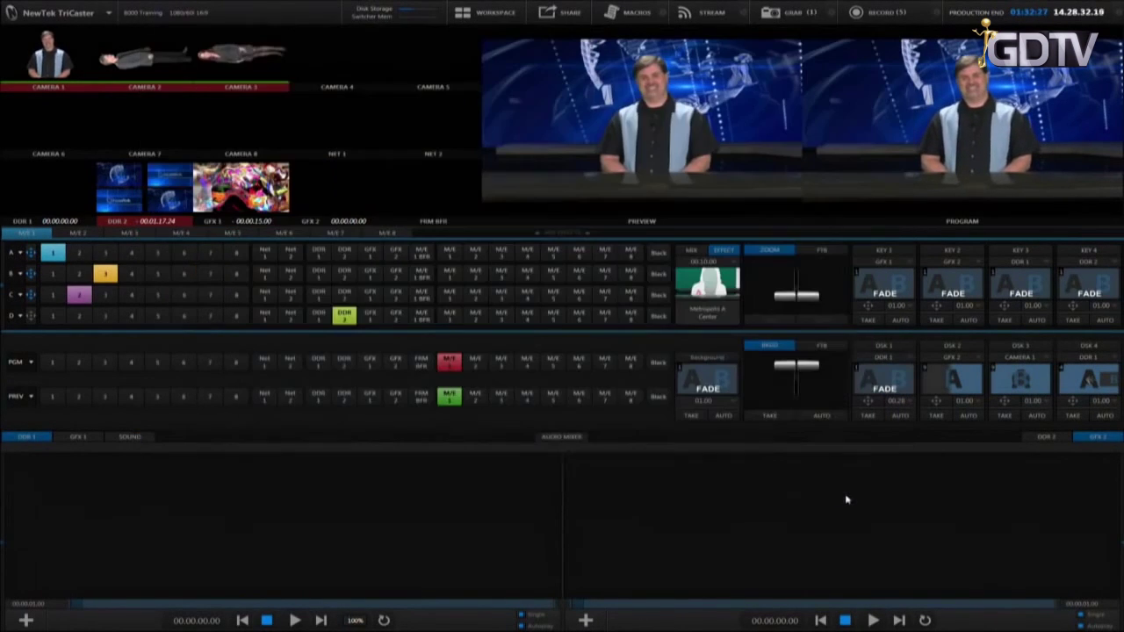
double_click(738, 492)
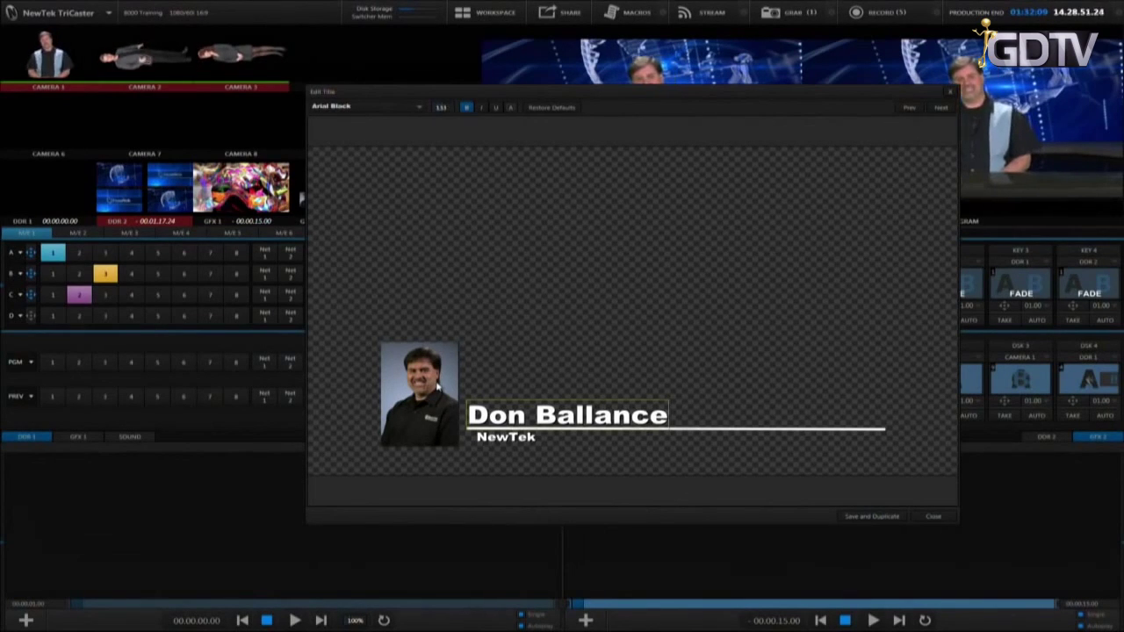
click(438, 379)
key(Tab)
key(Escape)
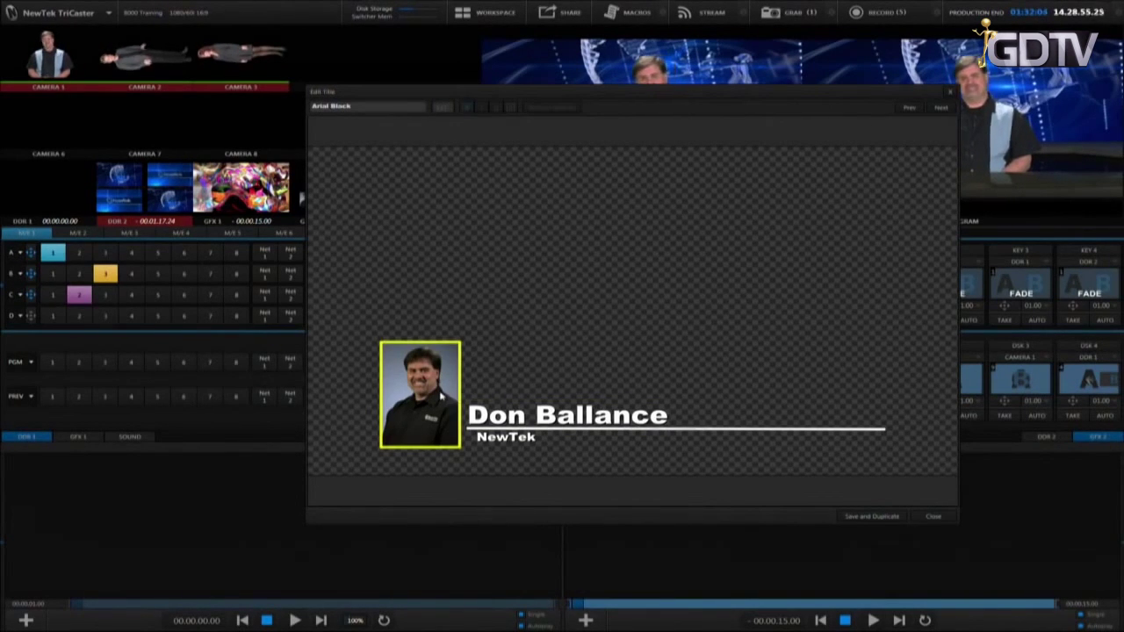
double_click(423, 375)
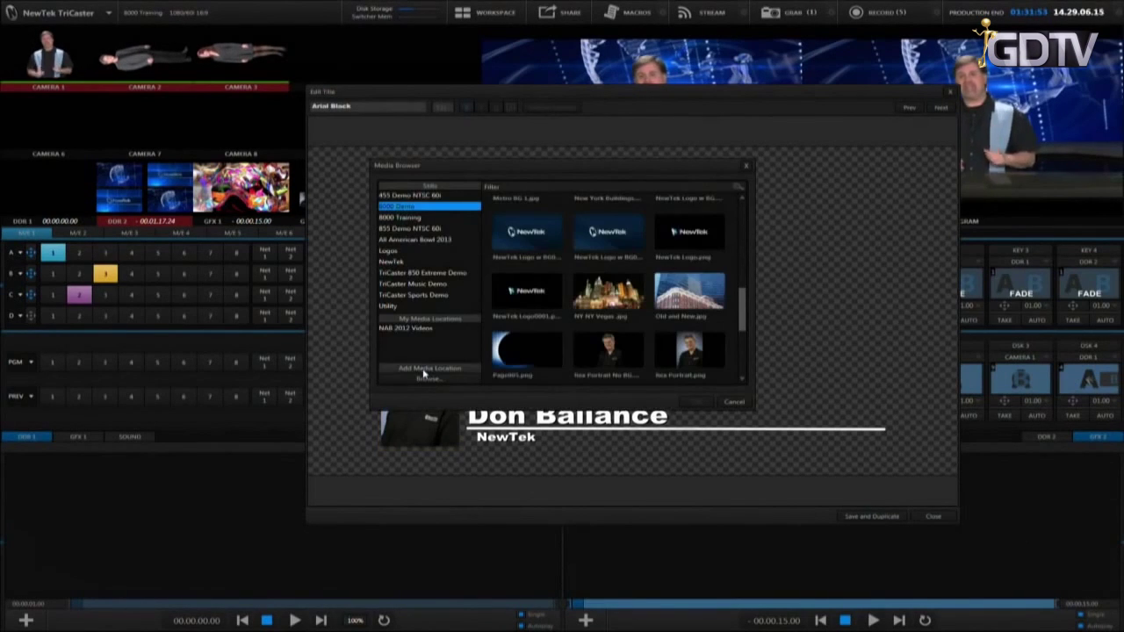
click(735, 404)
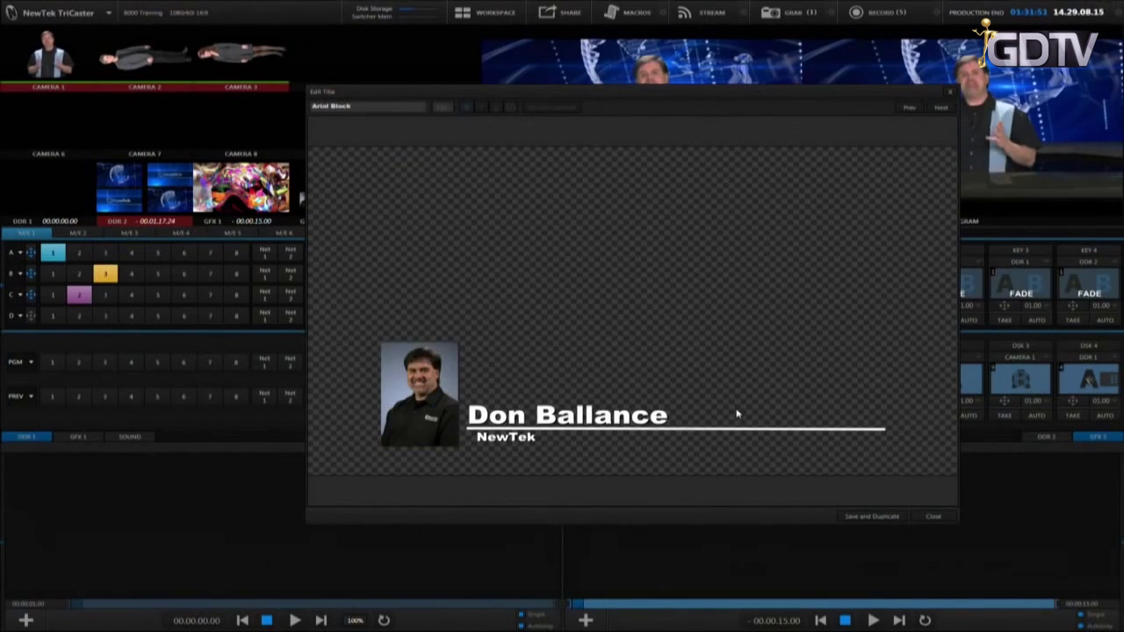
click(934, 516)
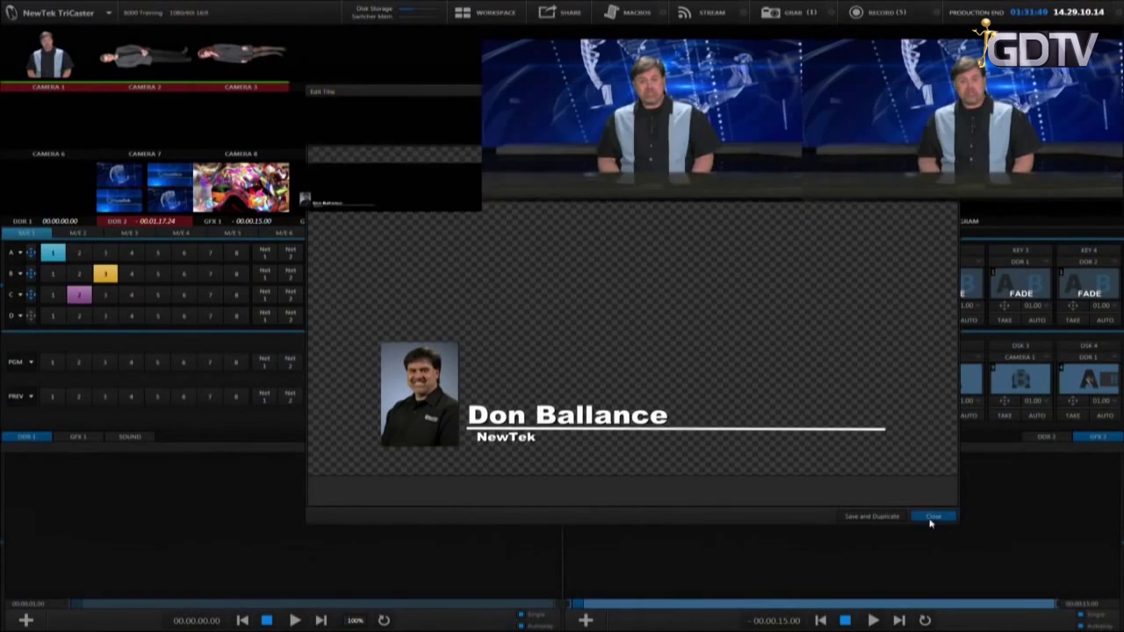
Step: Load the Training Titles 3 credit-roll clip from the Motion bin into DDR1
click(26, 620)
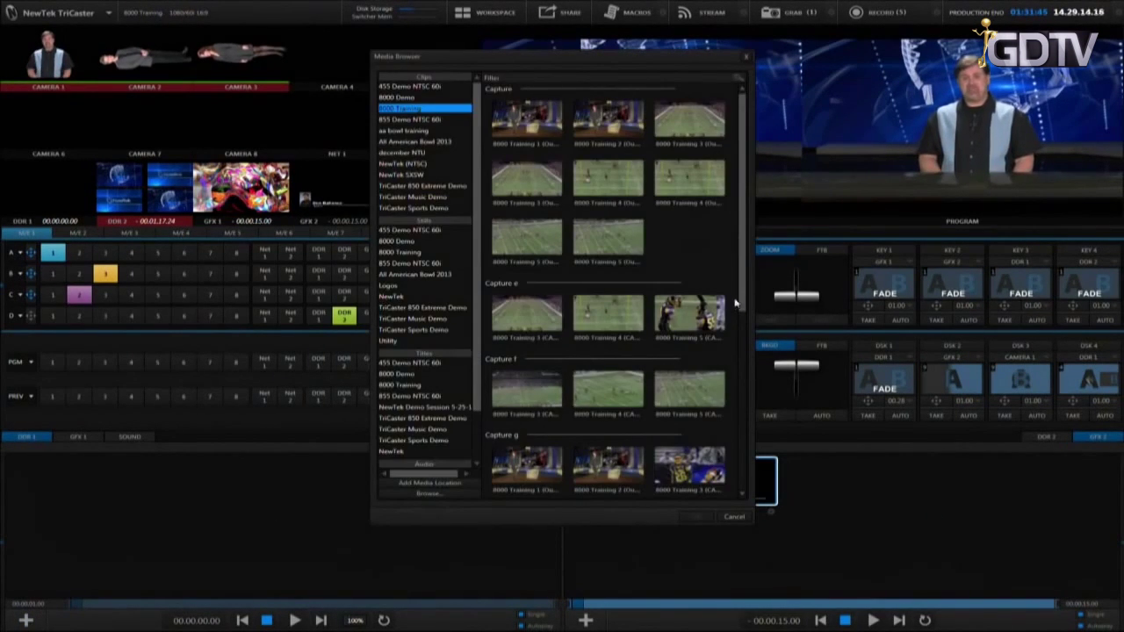
scroll(745, 301, down, 5)
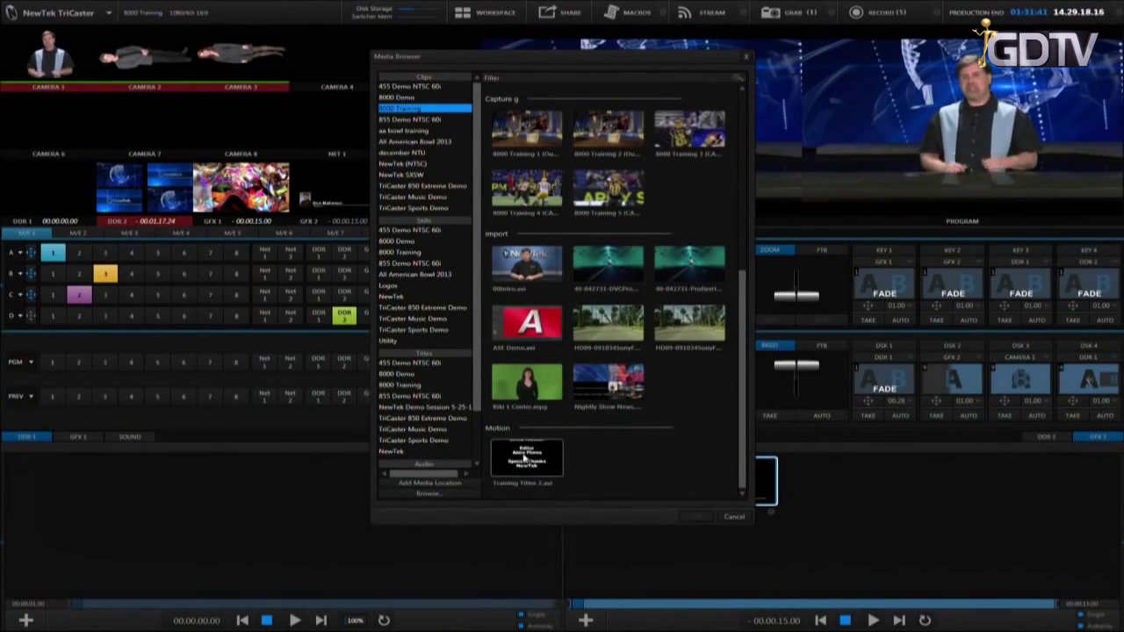
click(526, 458)
click(687, 519)
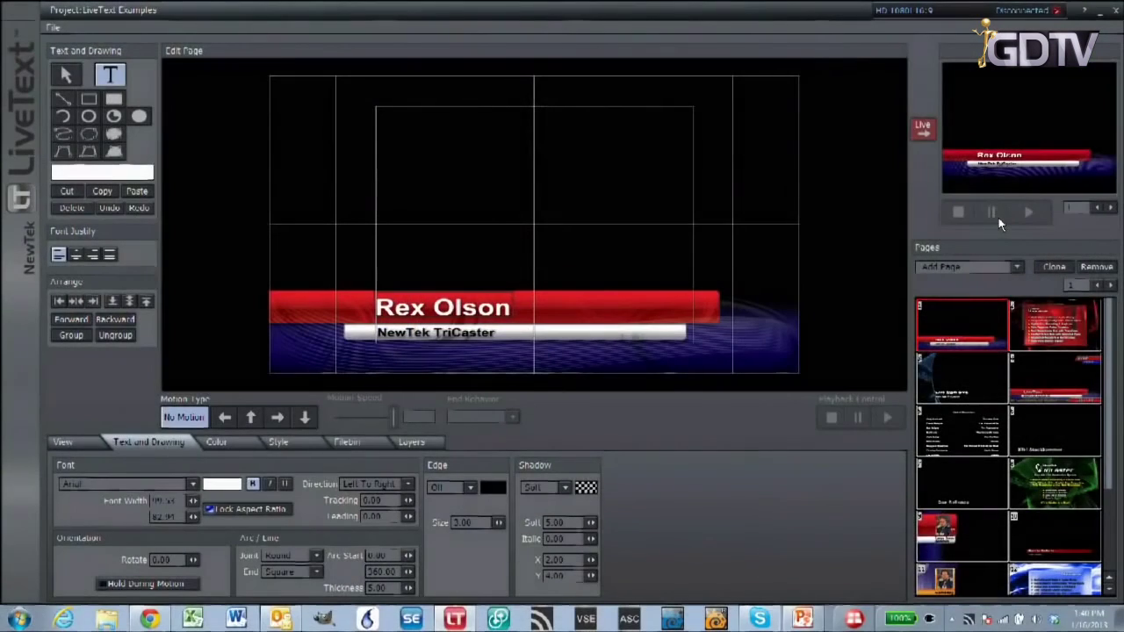
Step: Air page 3 (Live from BVE), then page 2 (TriCaster features), then play page 5's Cast of Characters crawl
click(955, 363)
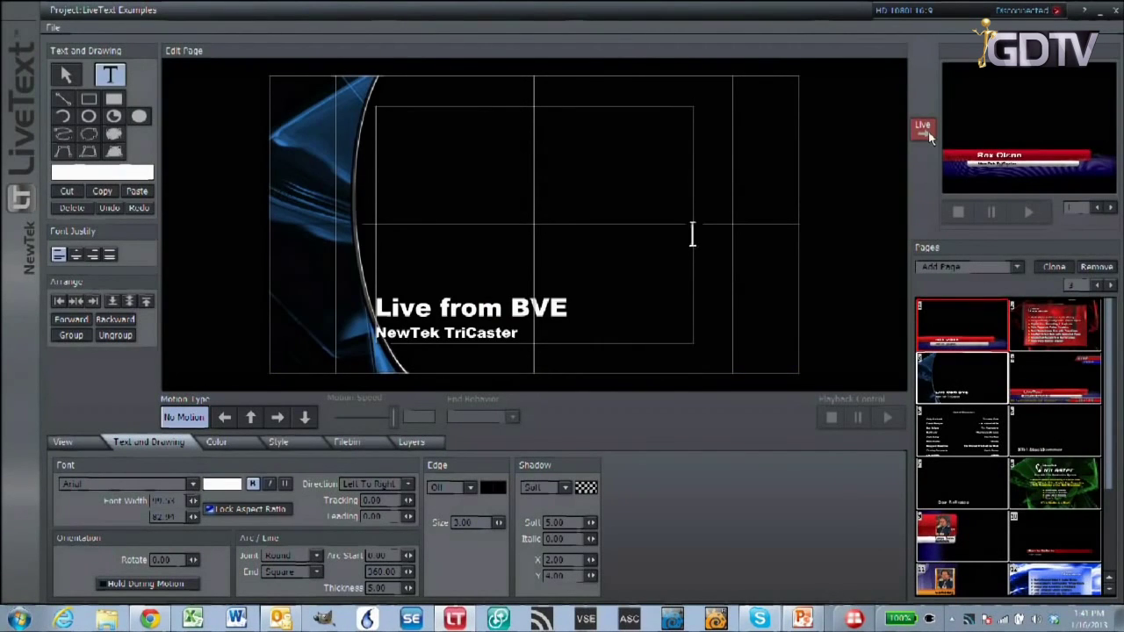
click(927, 130)
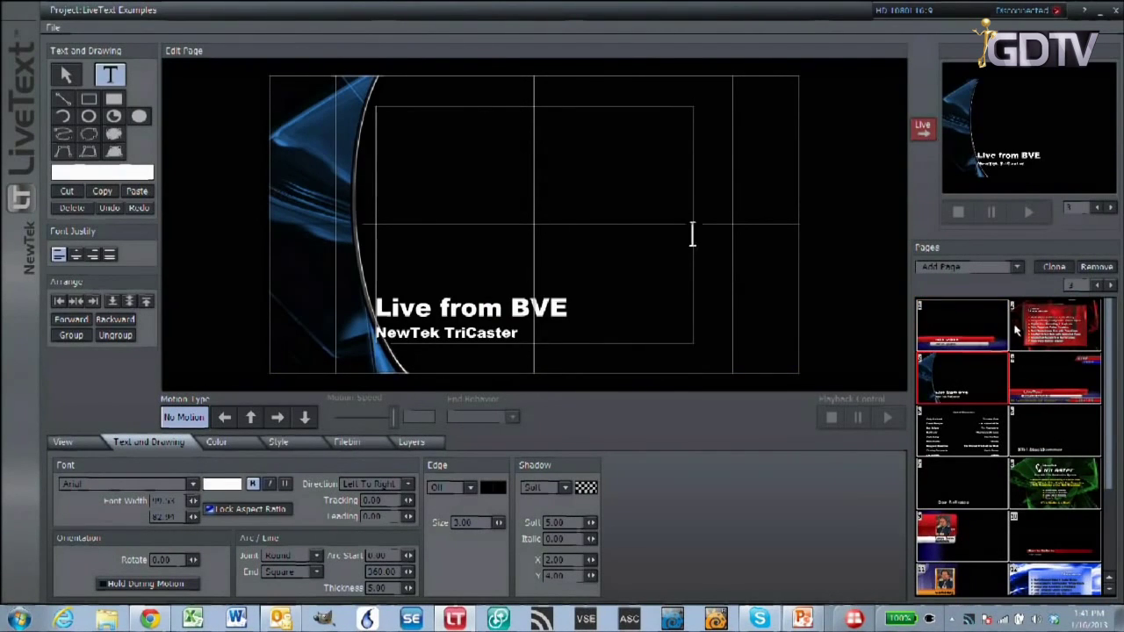
click(1045, 344)
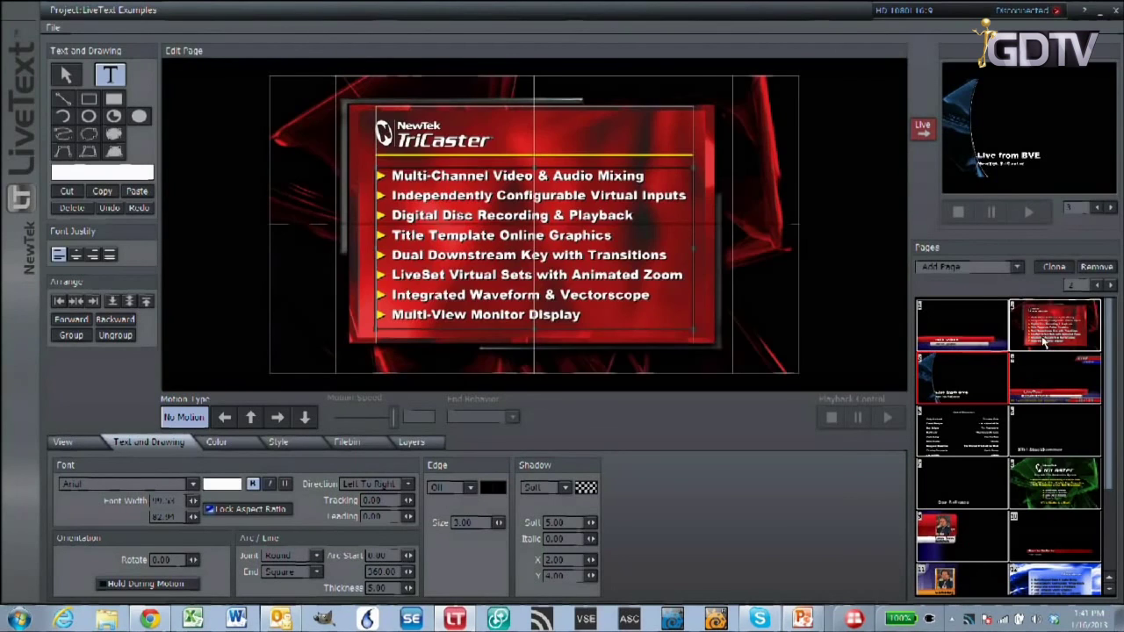
double_click(1045, 344)
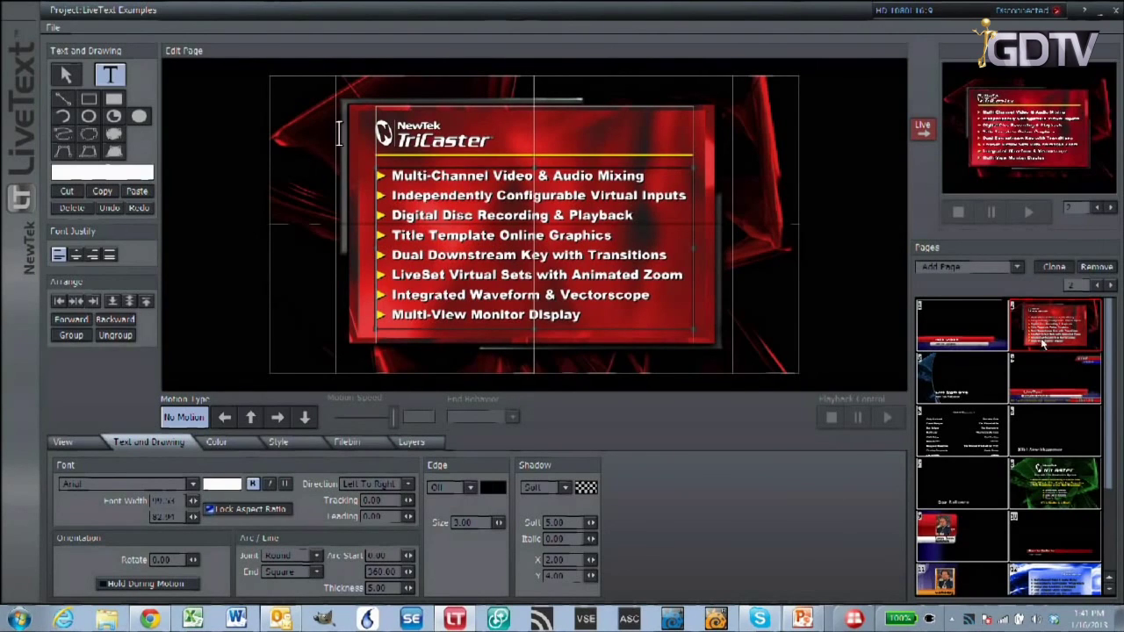
click(979, 437)
double_click(980, 437)
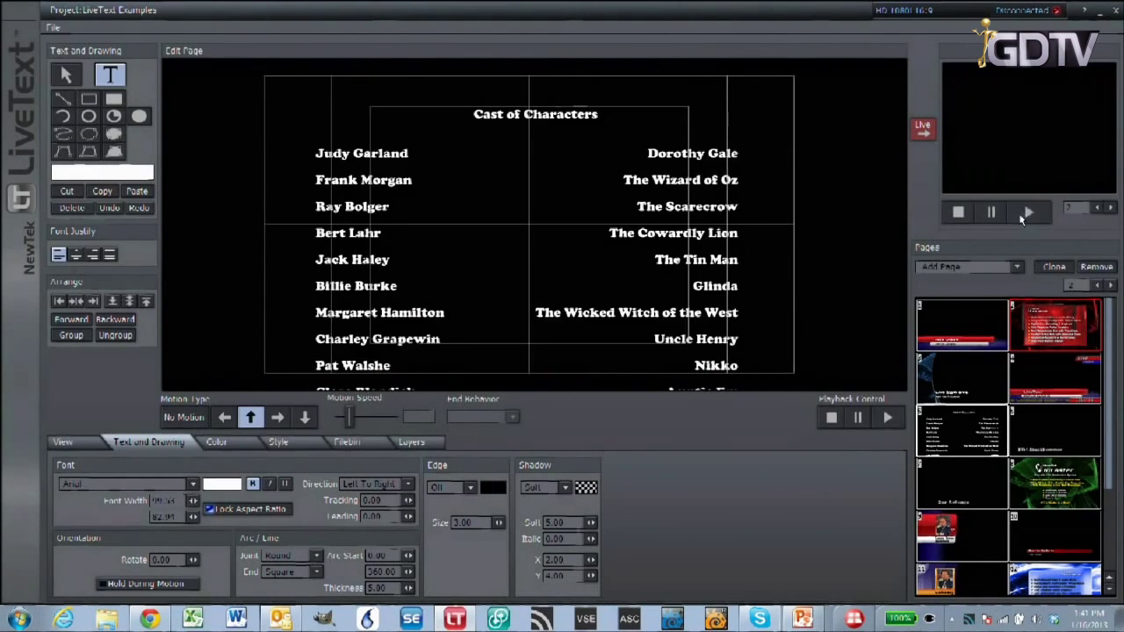
click(1028, 214)
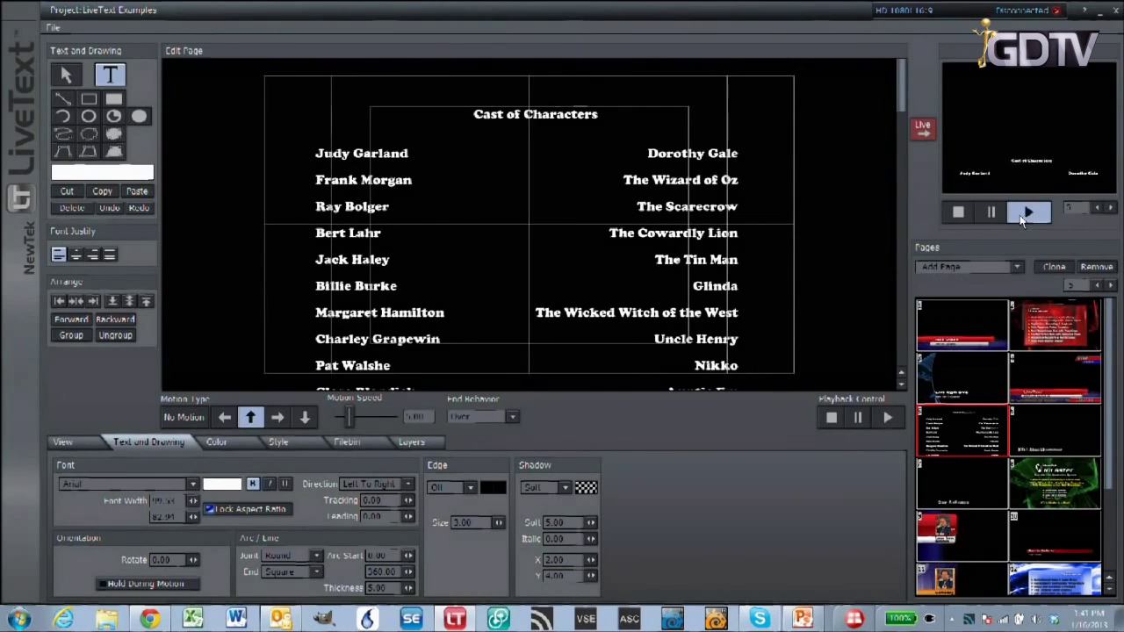